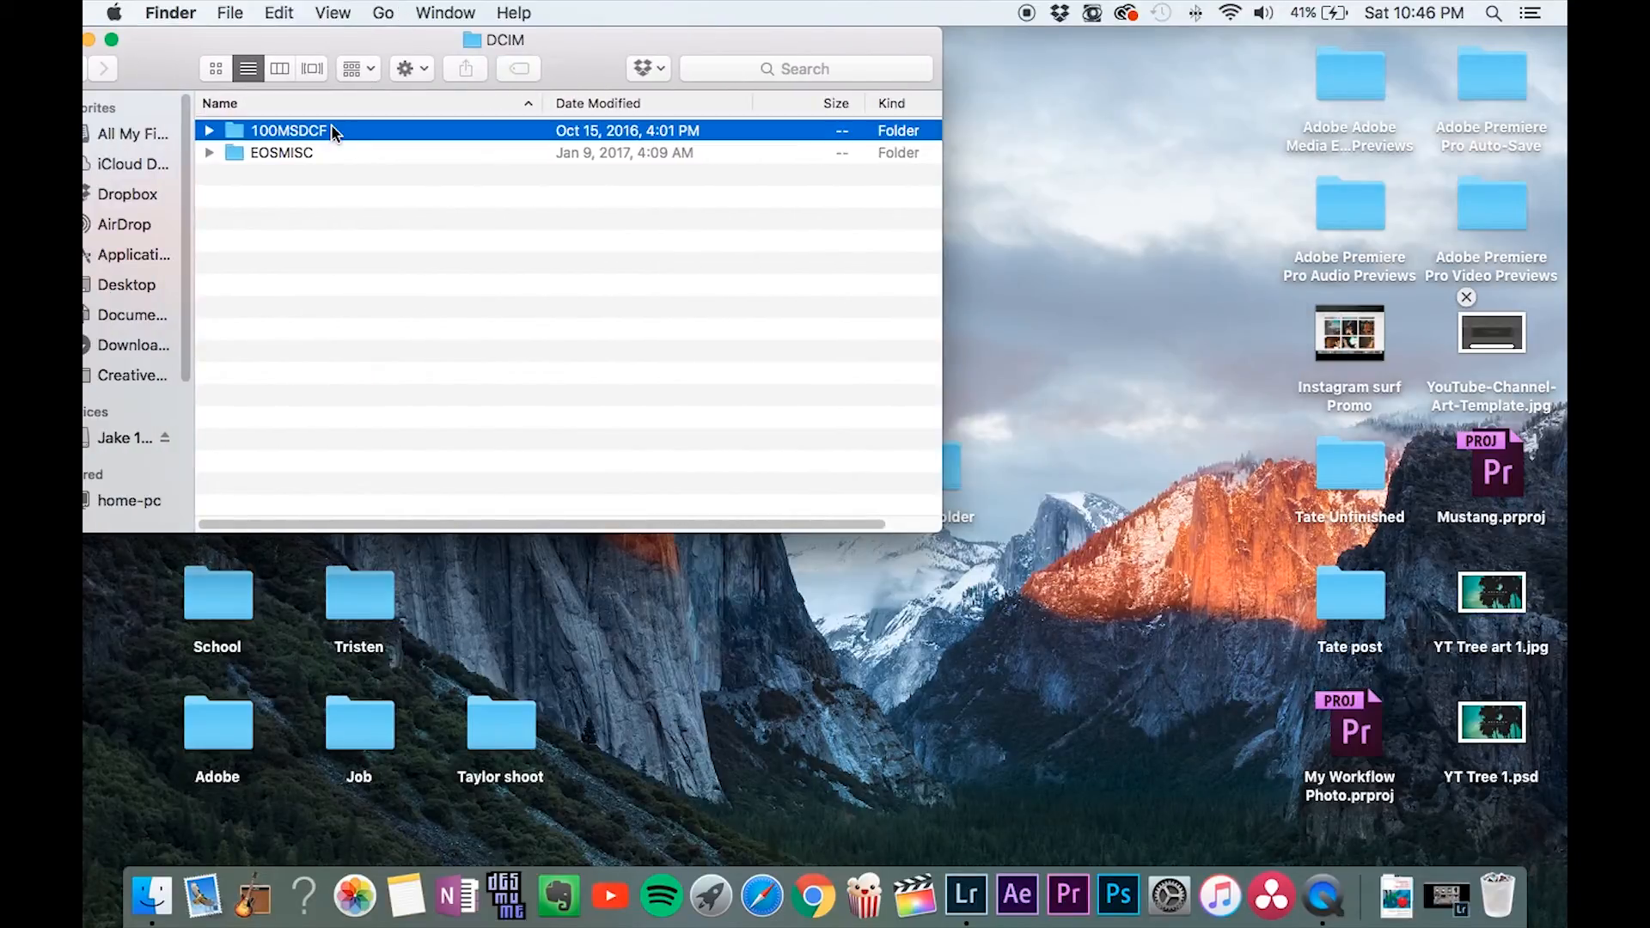
Open the 100MSDCF folder, select the raw files DSC02021.ARW through DSC02030.ARW, and close the folder window.
double_click(332, 129)
left_click_drag(397, 131, 434, 335)
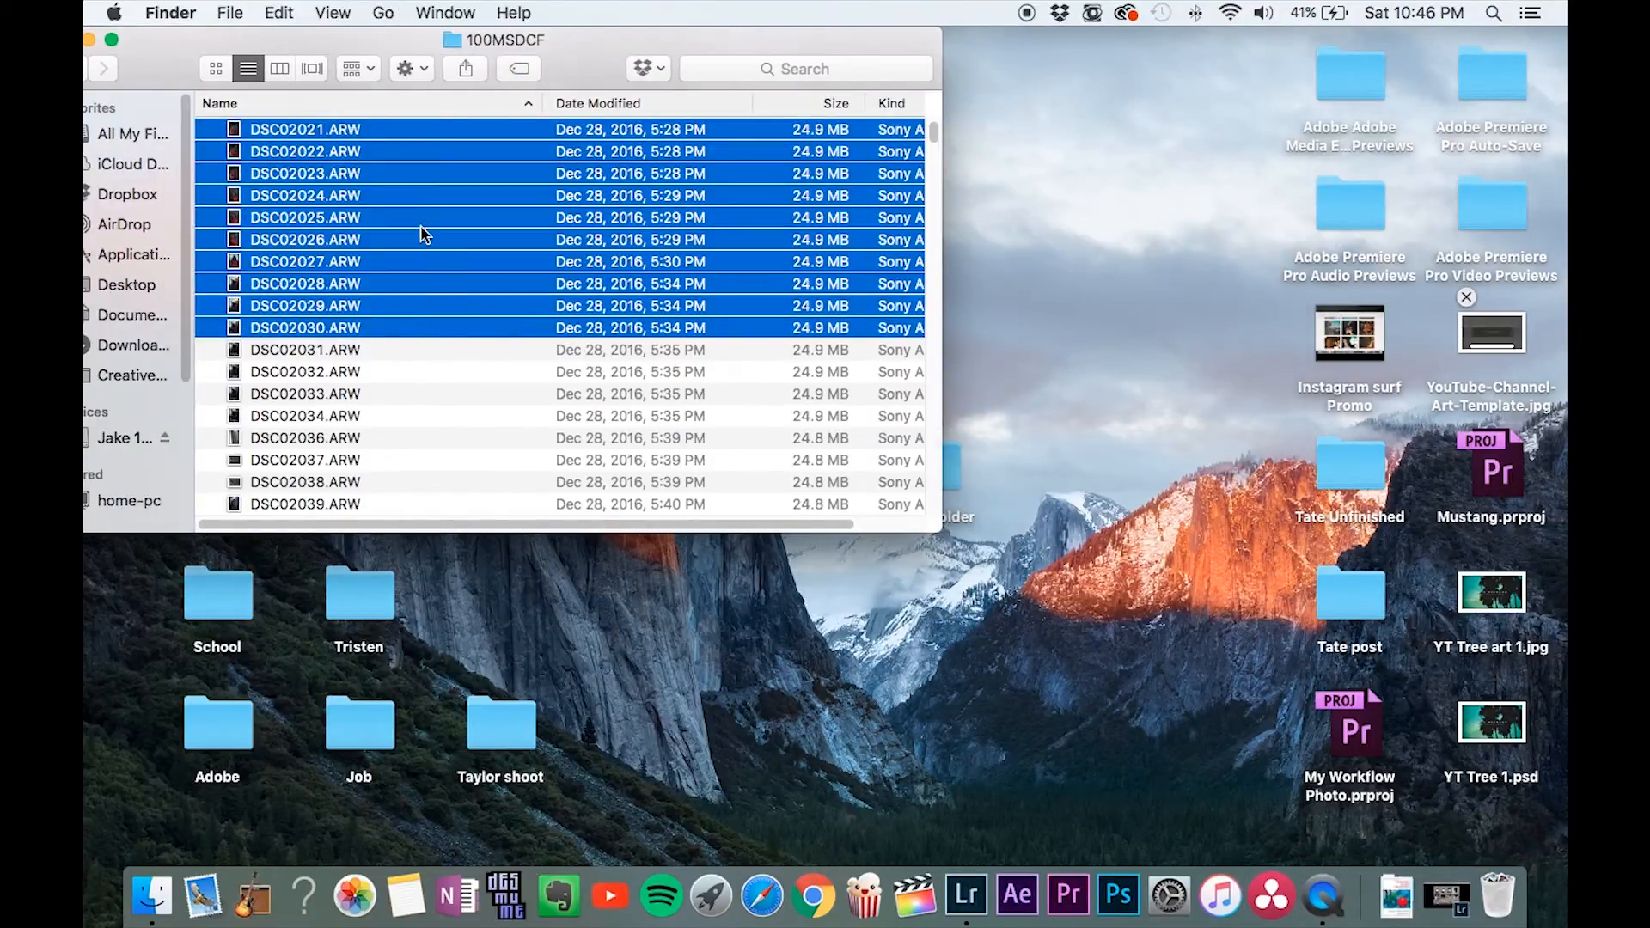
left_click_drag(416, 228, 497, 211)
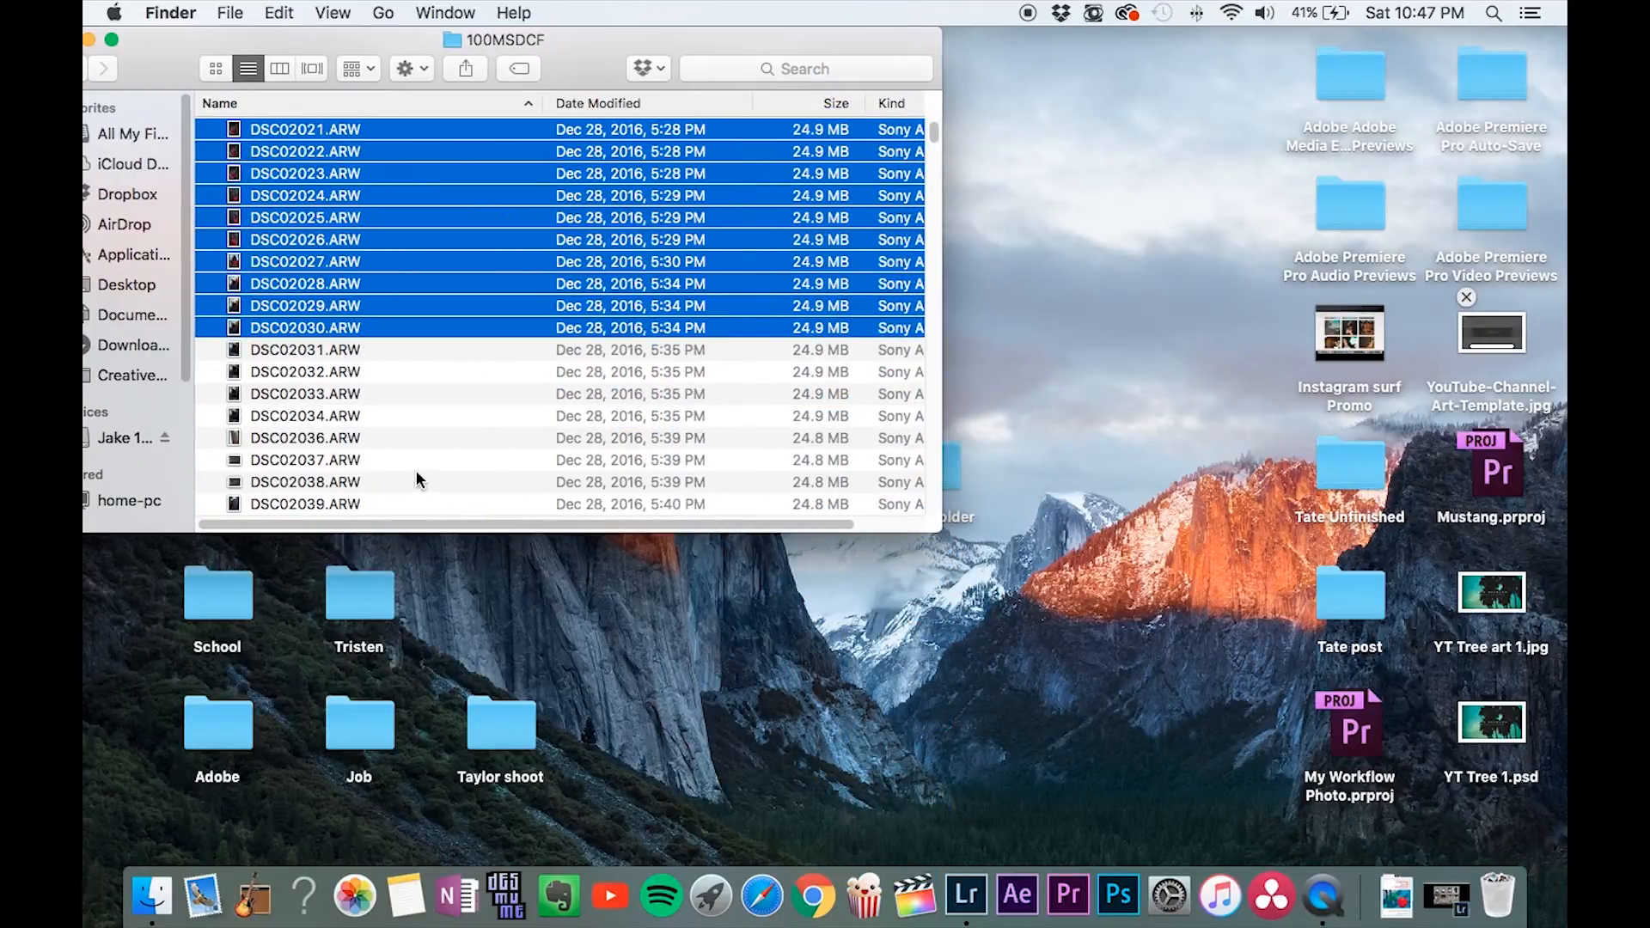
left_click_drag(151, 33, 230, 27)
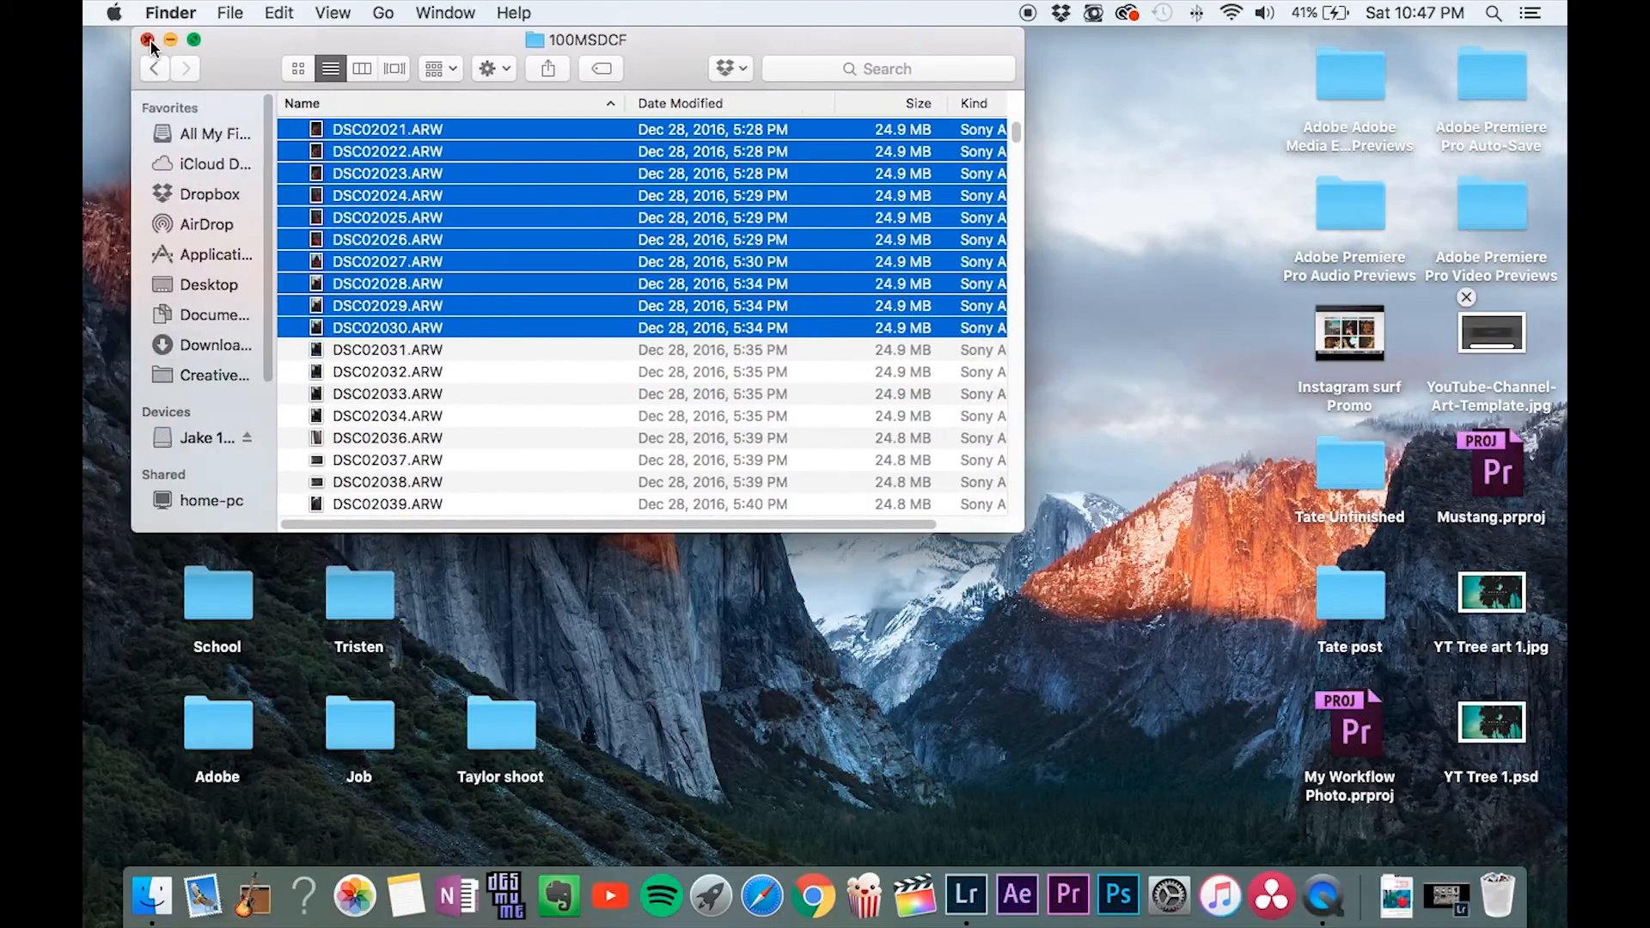
left_click(145, 39)
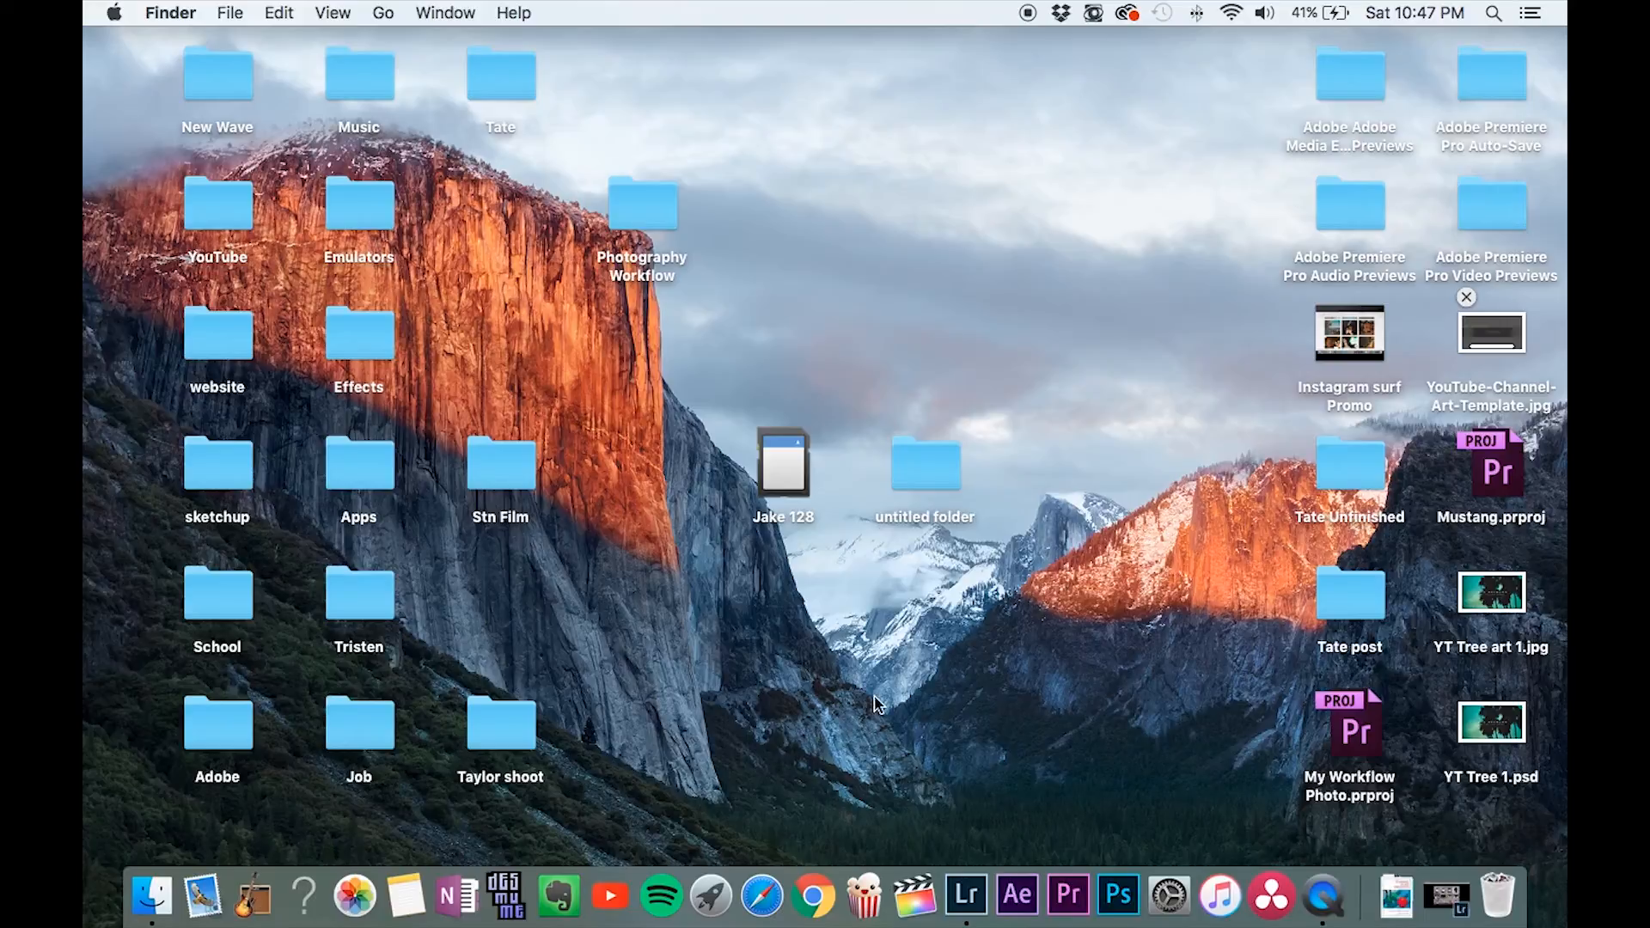
Move the desktop's untitled folder to the Trash and switch to Lightroom.
left_click_drag(945, 491, 1497, 892)
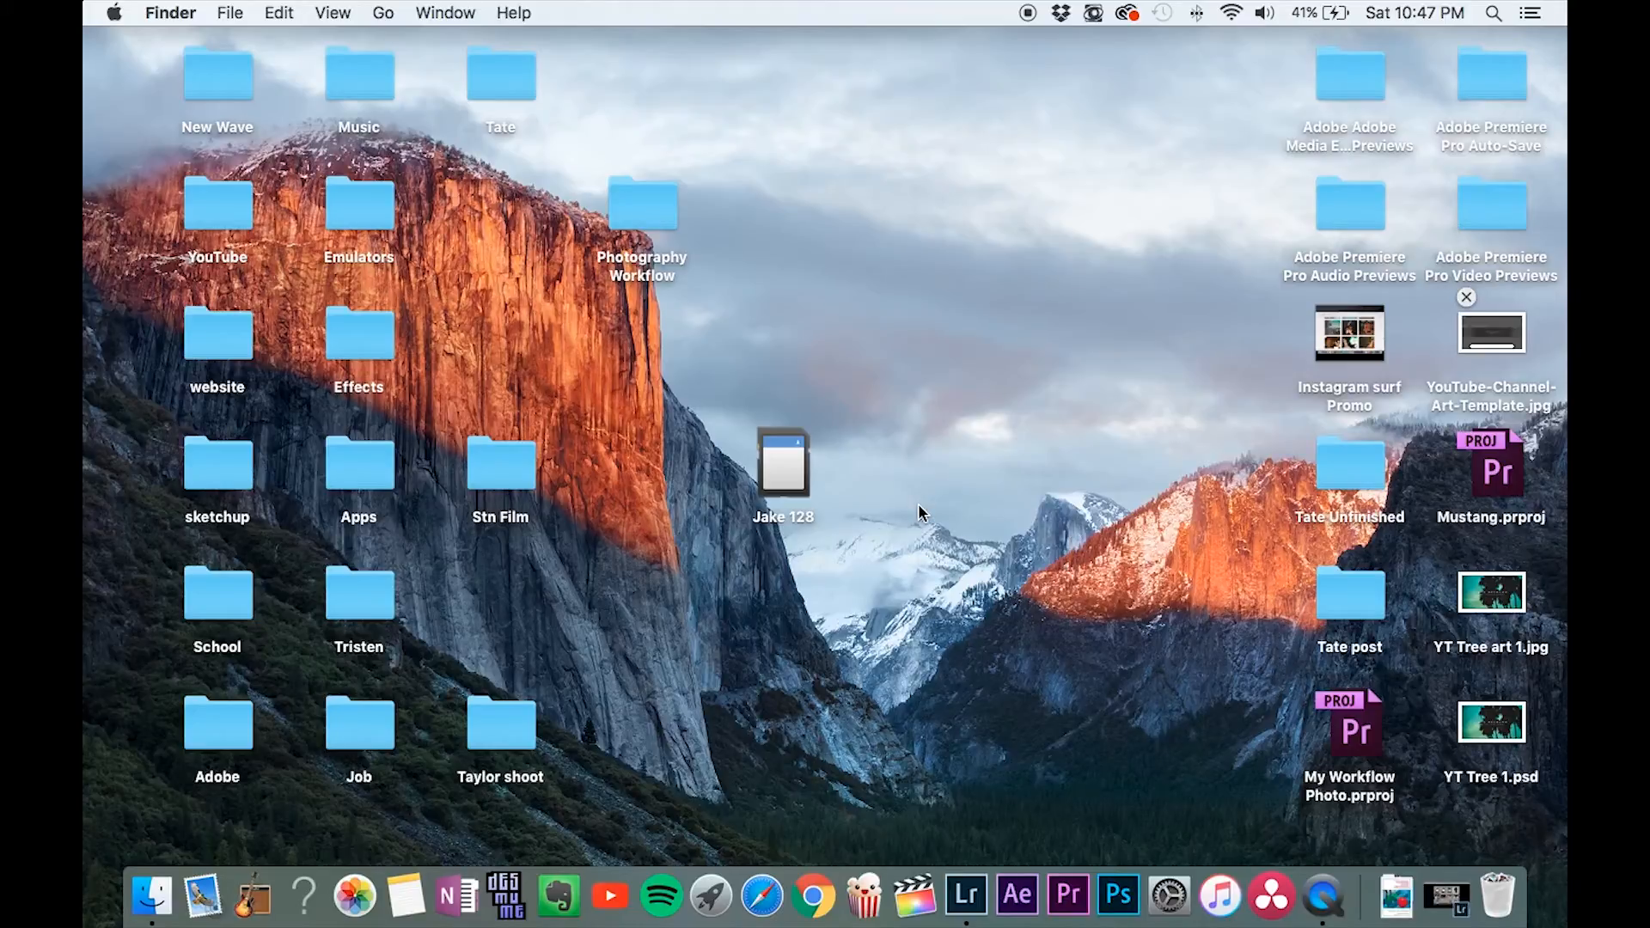
left_click(1447, 896)
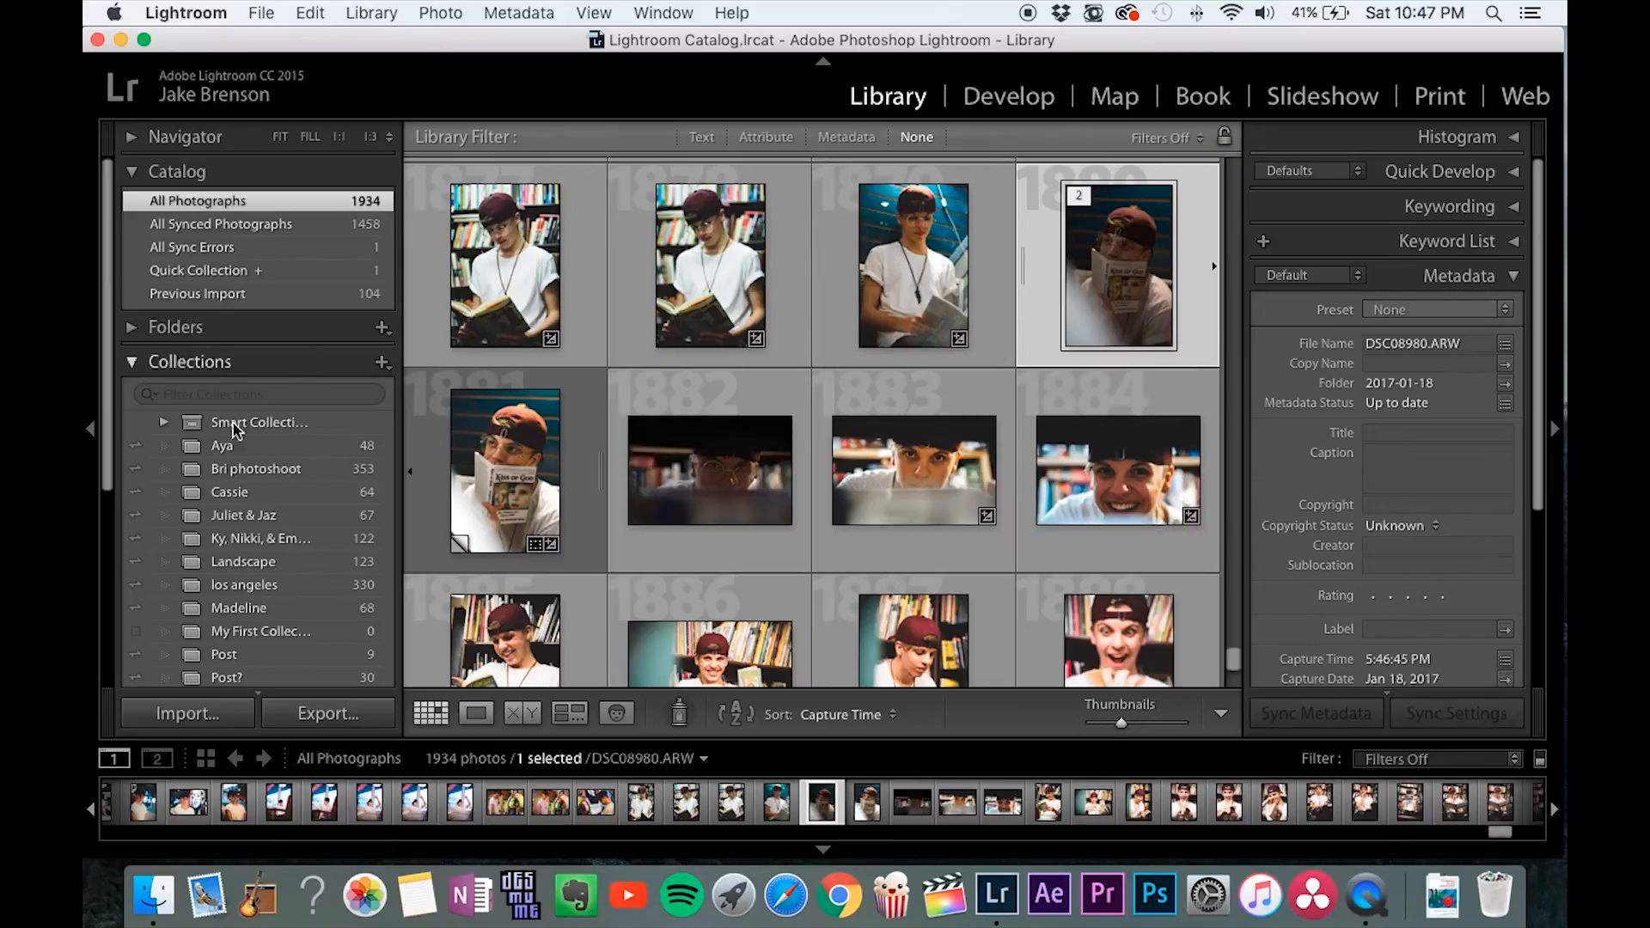
Start a photo import from the memory card and exclude all of its photos from the import.
left_click(237, 726)
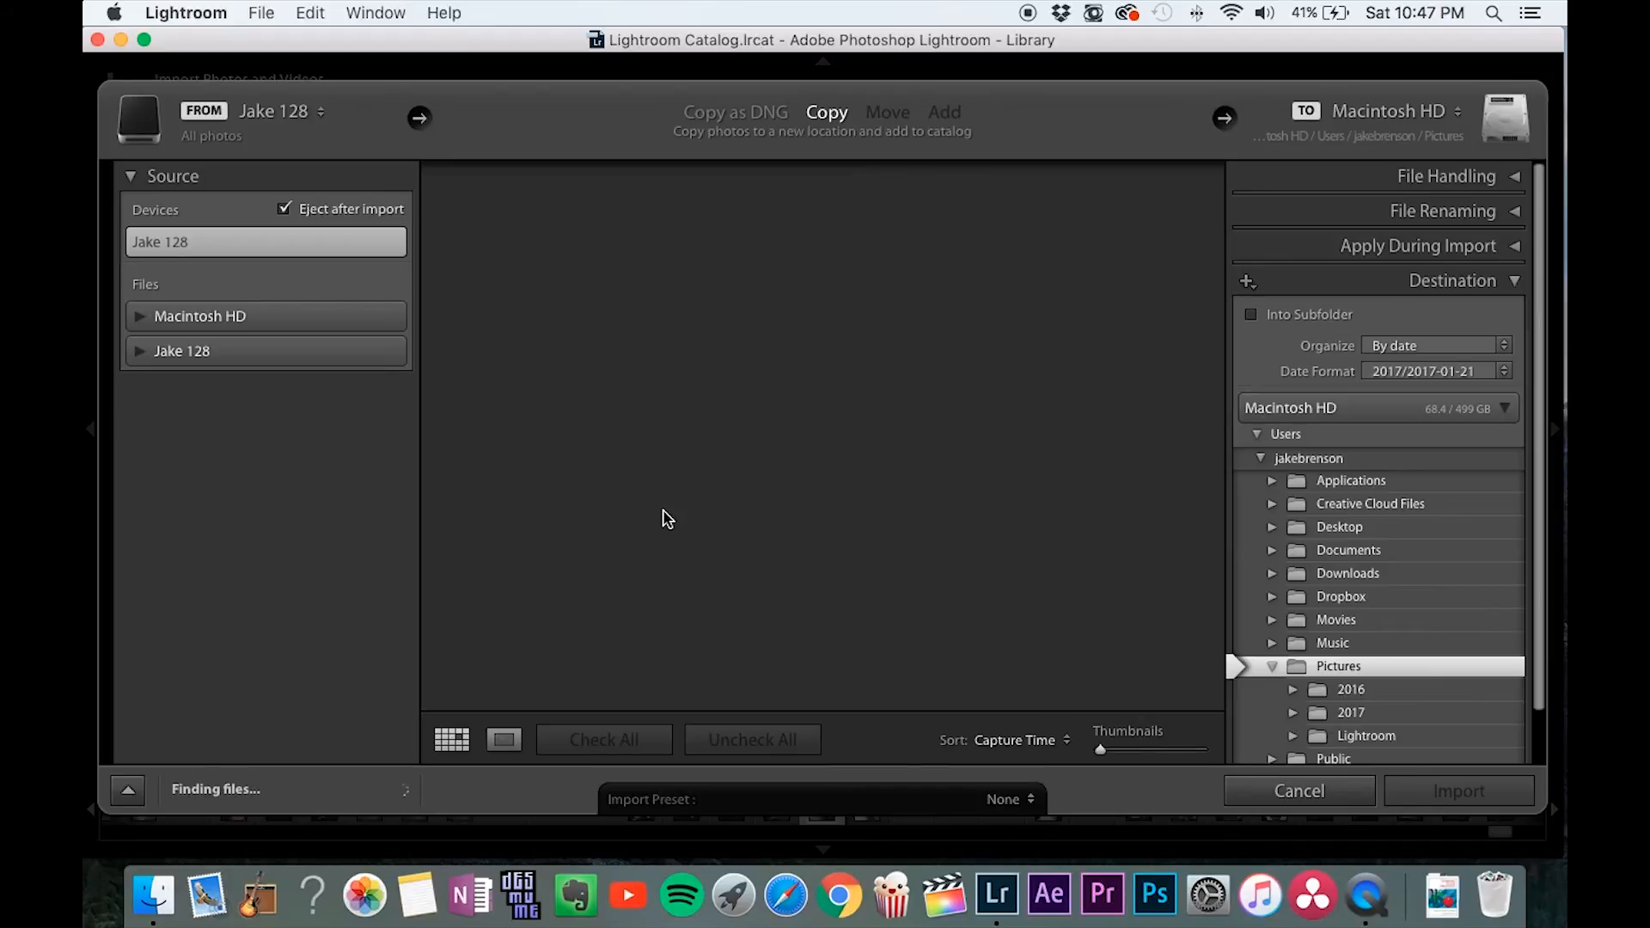
scroll(663, 512, "down", 10)
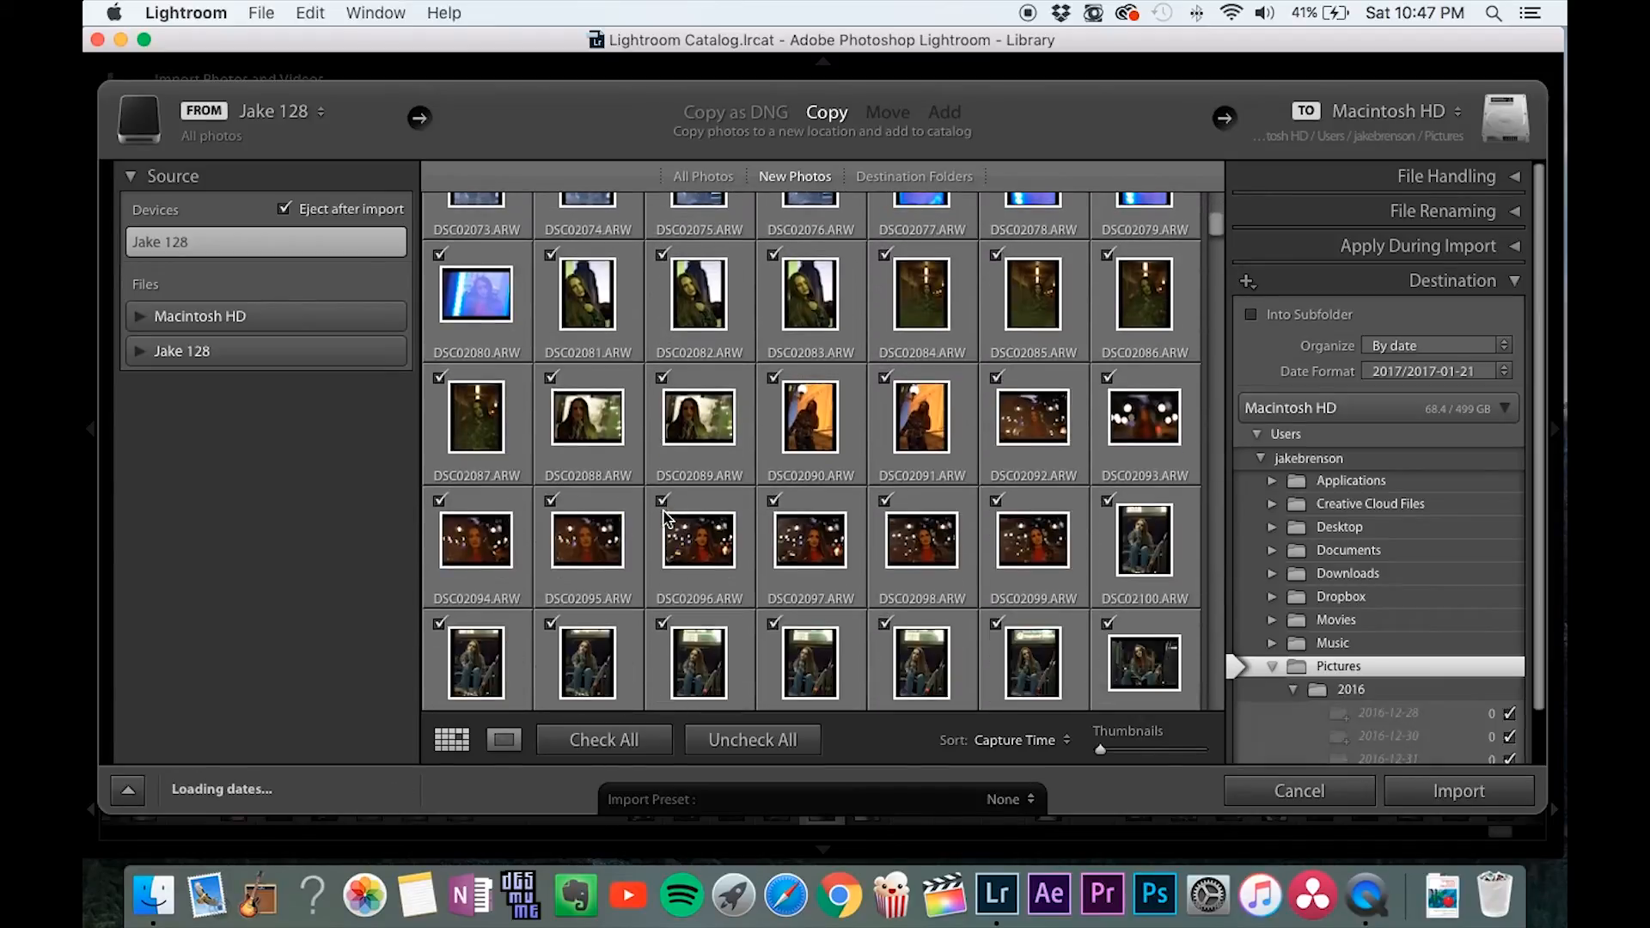
left_click(755, 740)
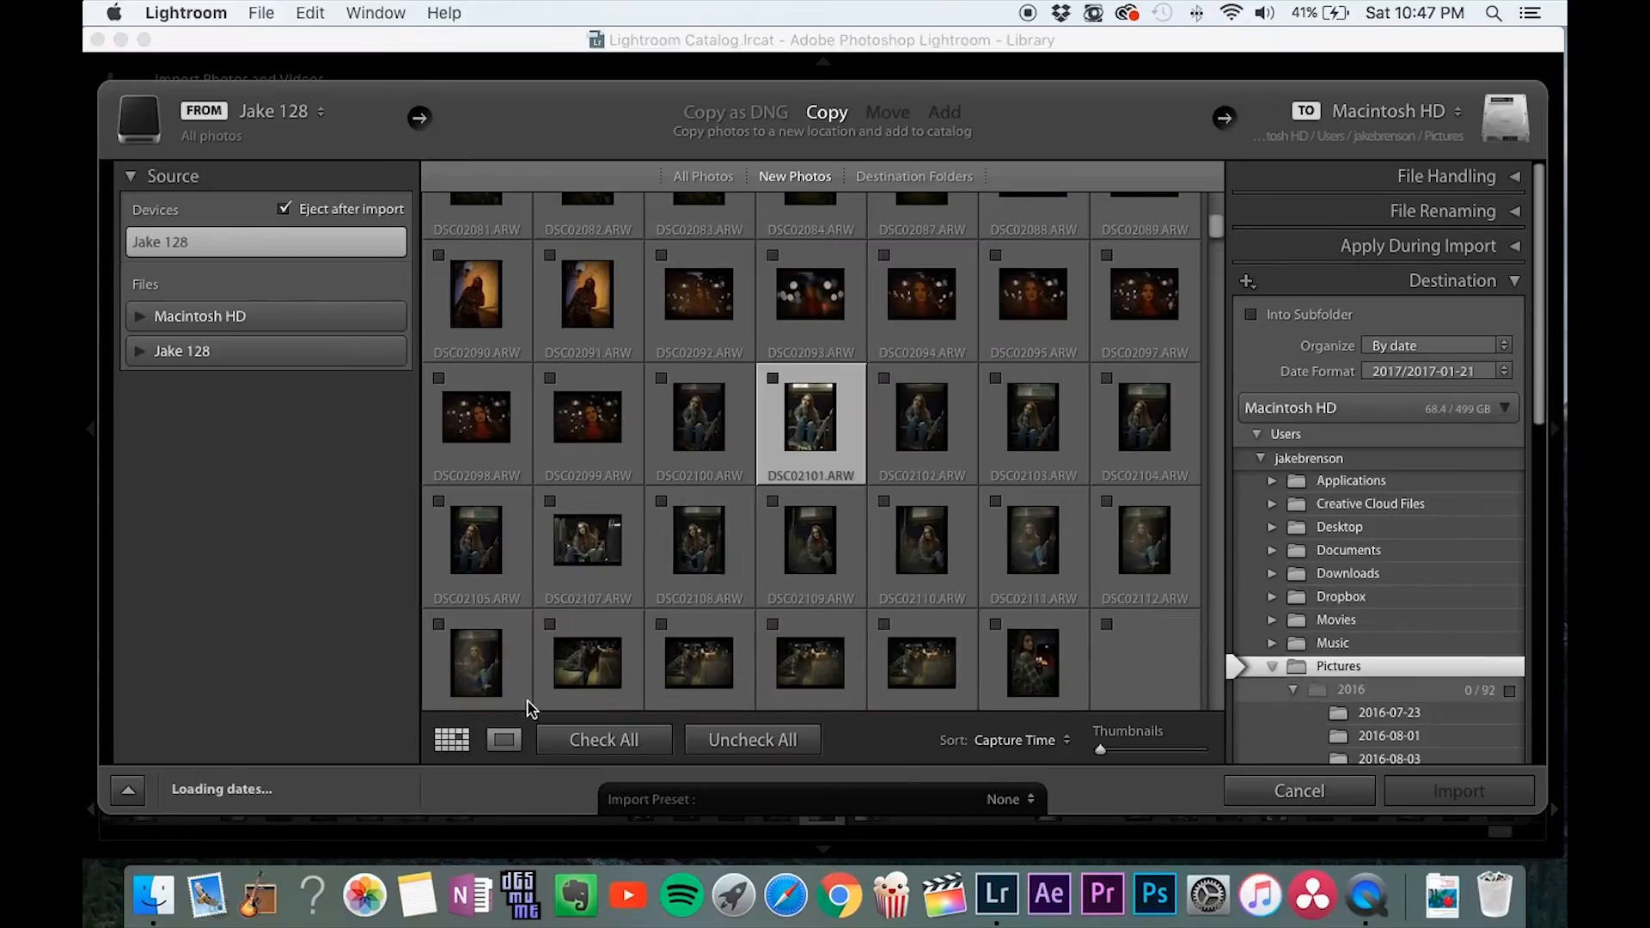
Preview several of the memory card's photos enlarged, one after another, and cancel the import.
left_click(506, 741)
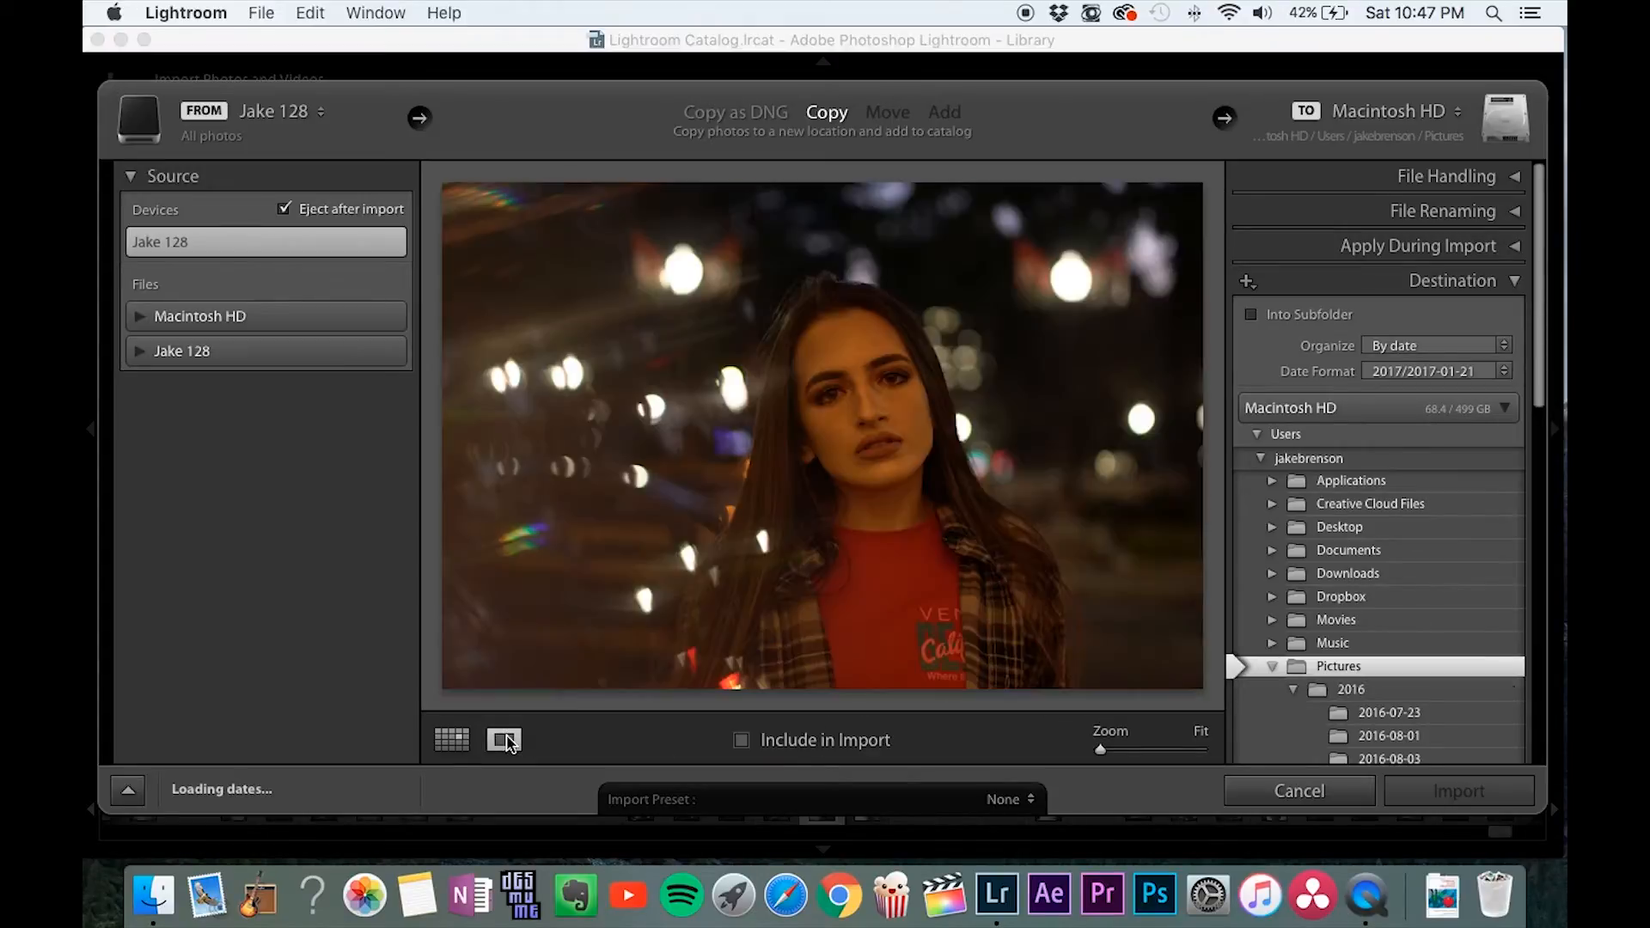
key("Right")
key("Right")
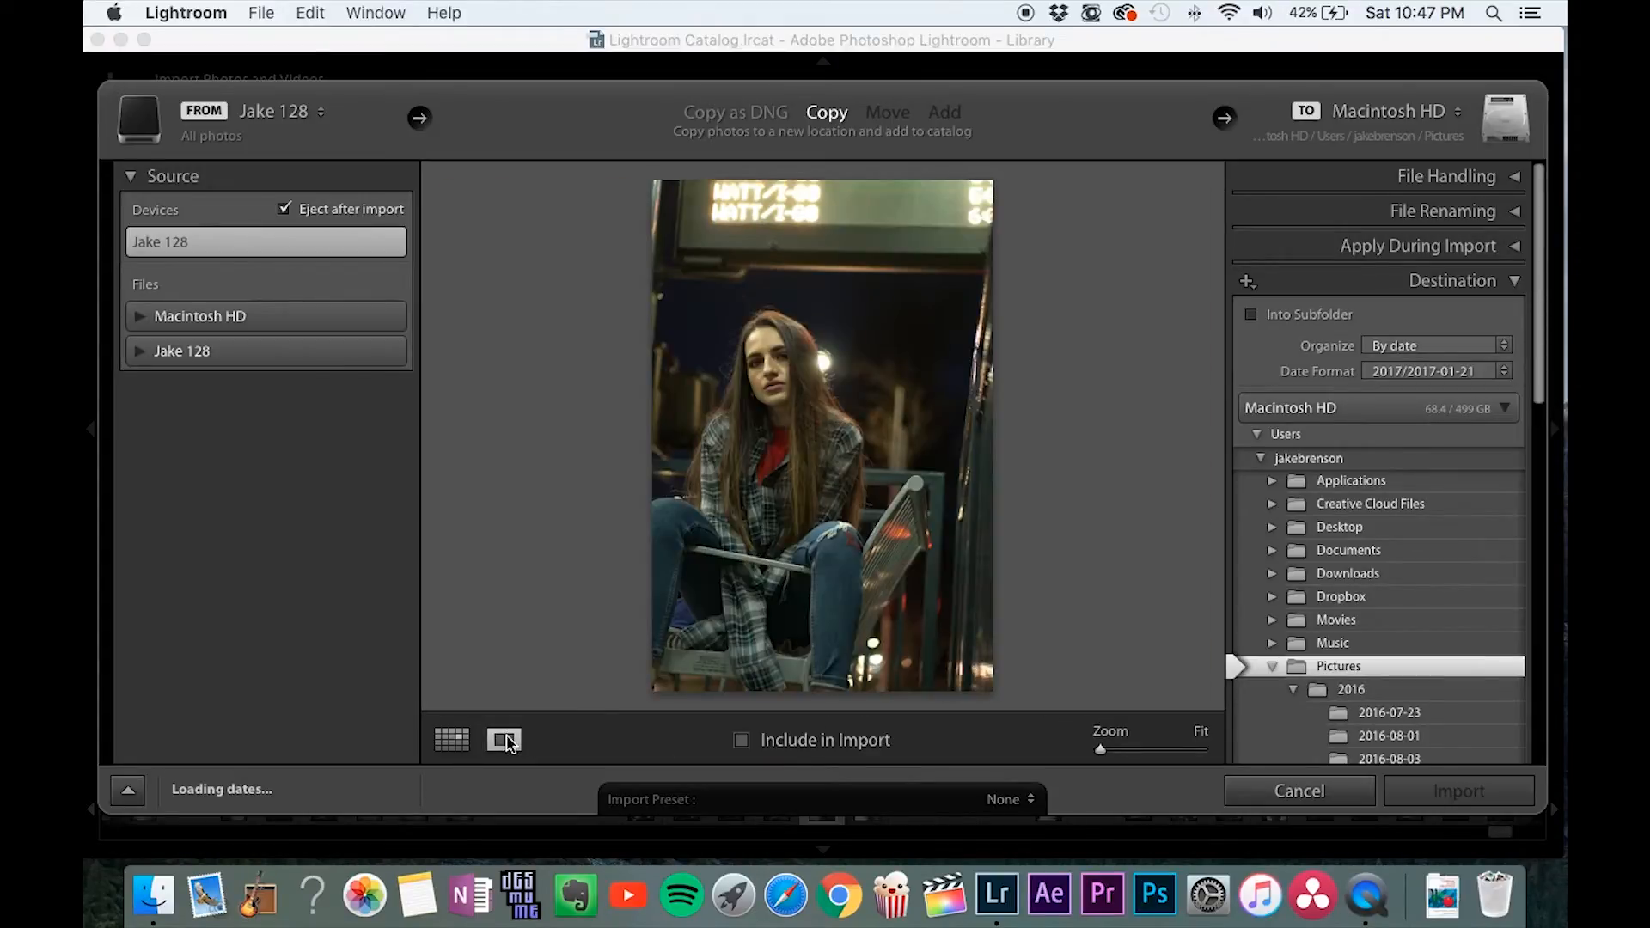
key("Right")
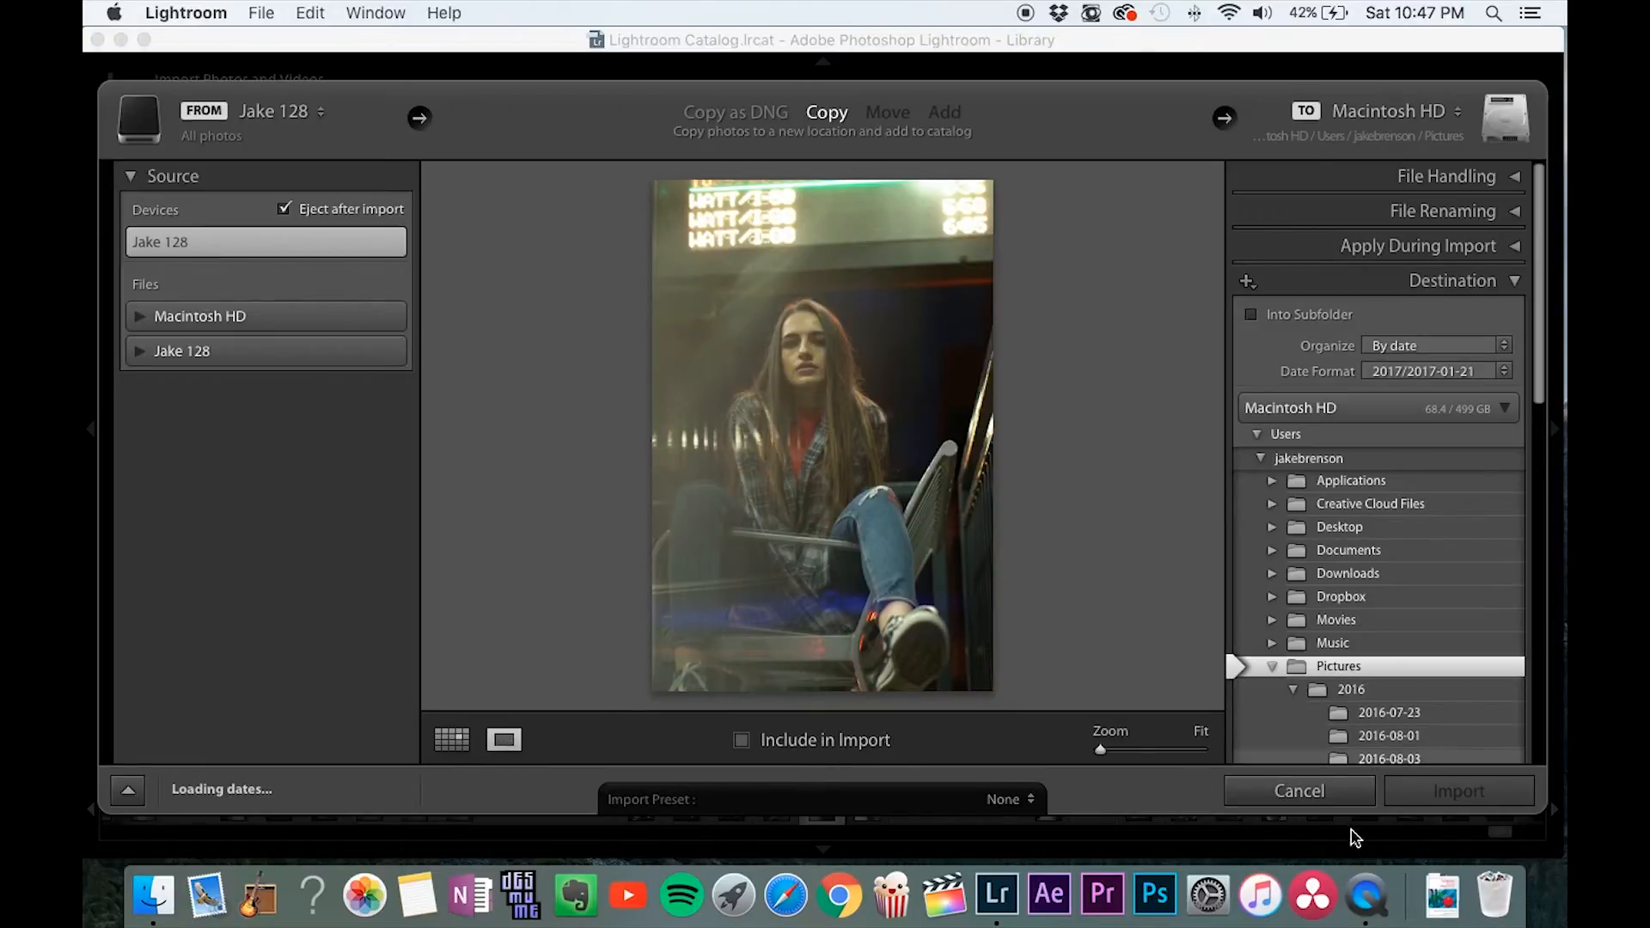
left_click(1341, 791)
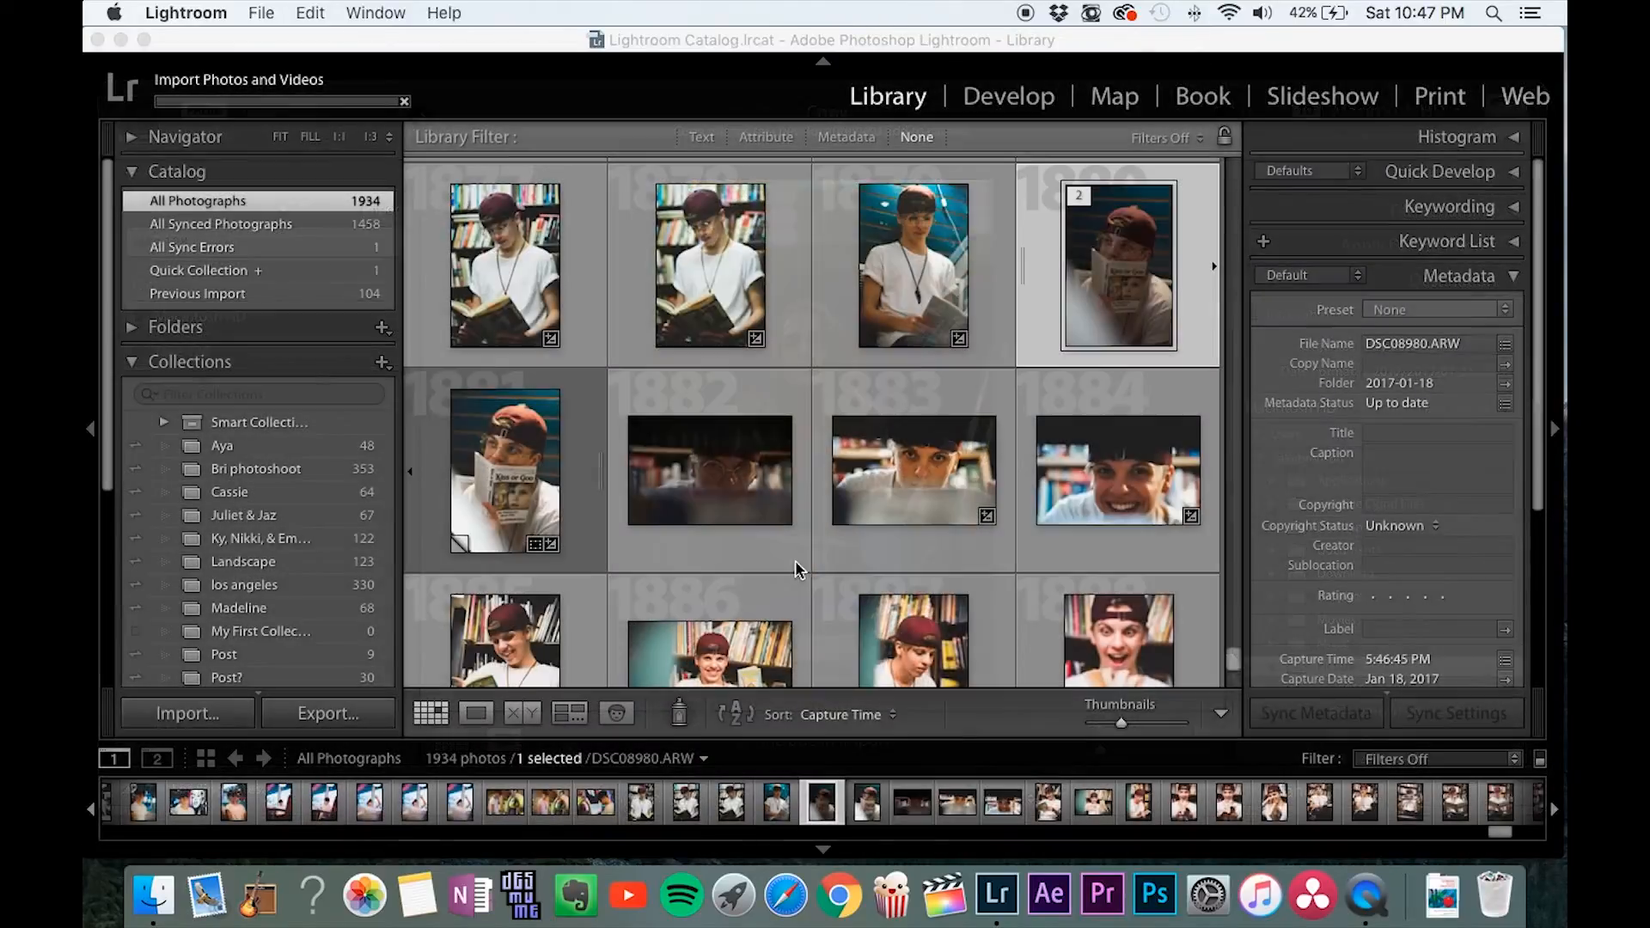
Open DSC08980.ARW in the Develop module and compare it with its edited Copy 1.
left_click(1002, 98)
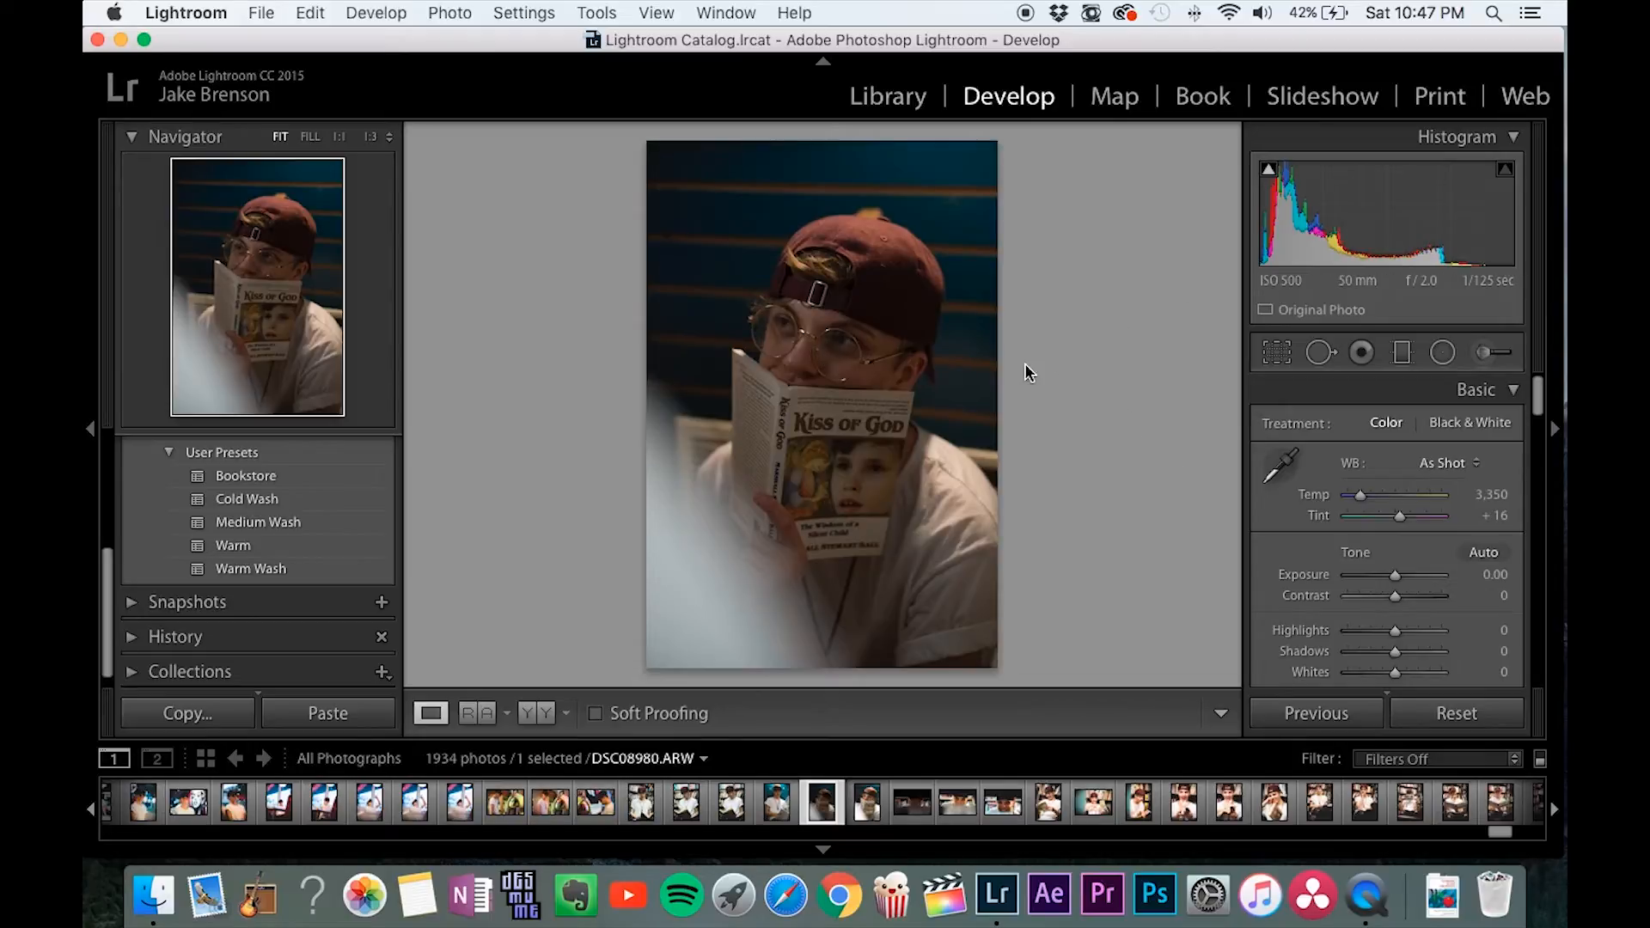
key("Right")
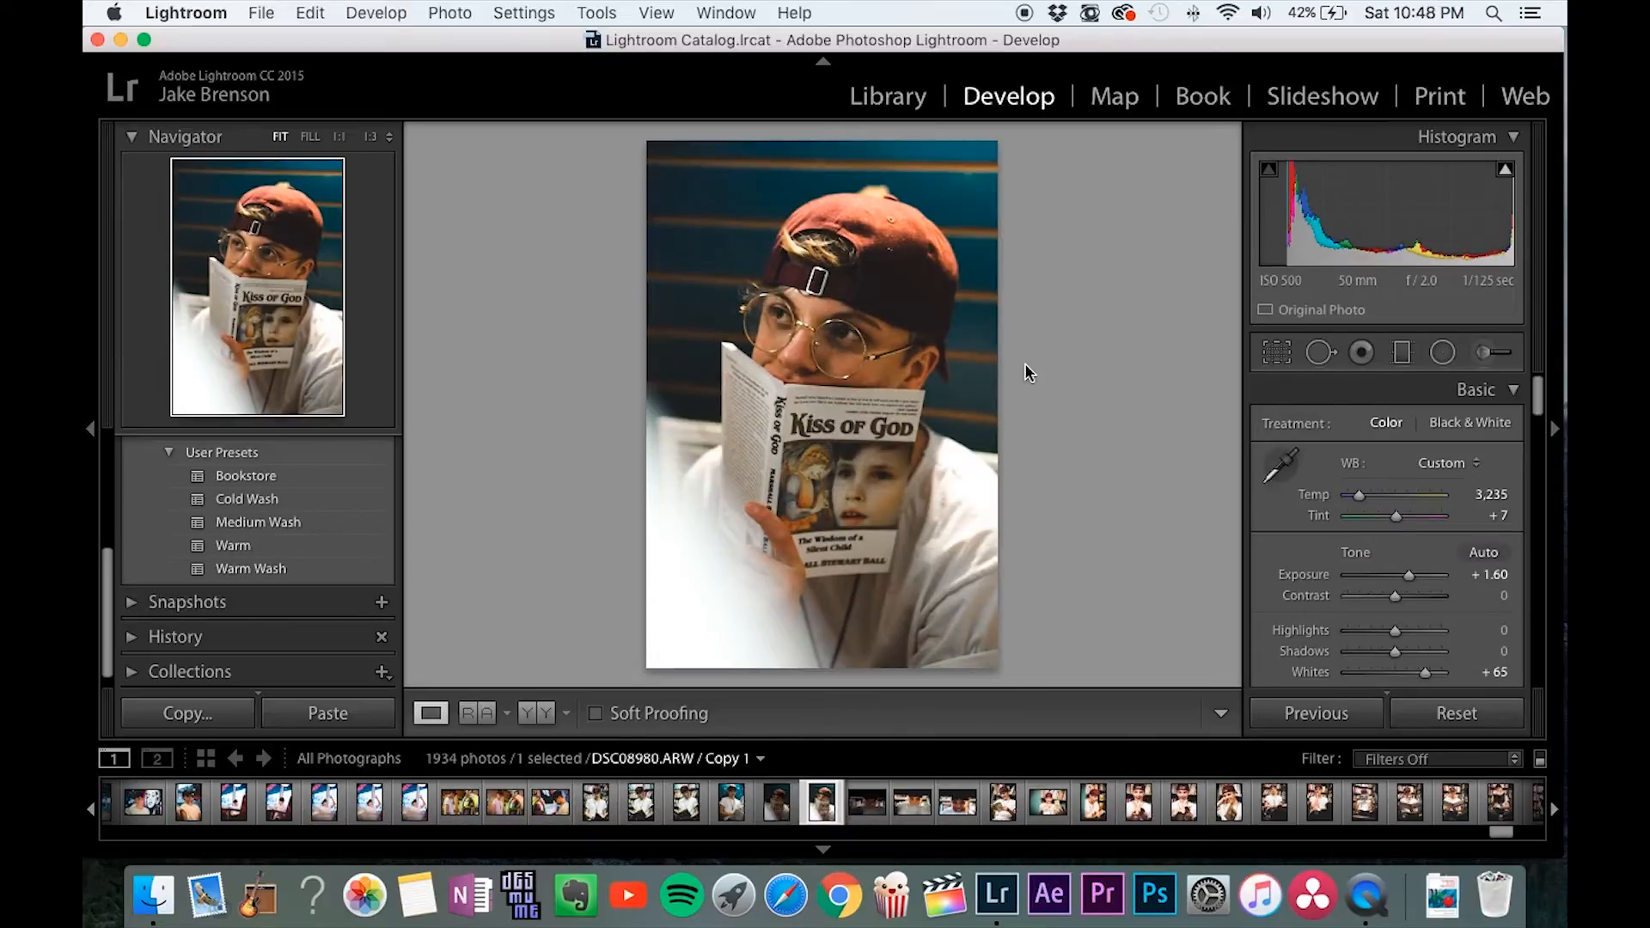
key("Left")
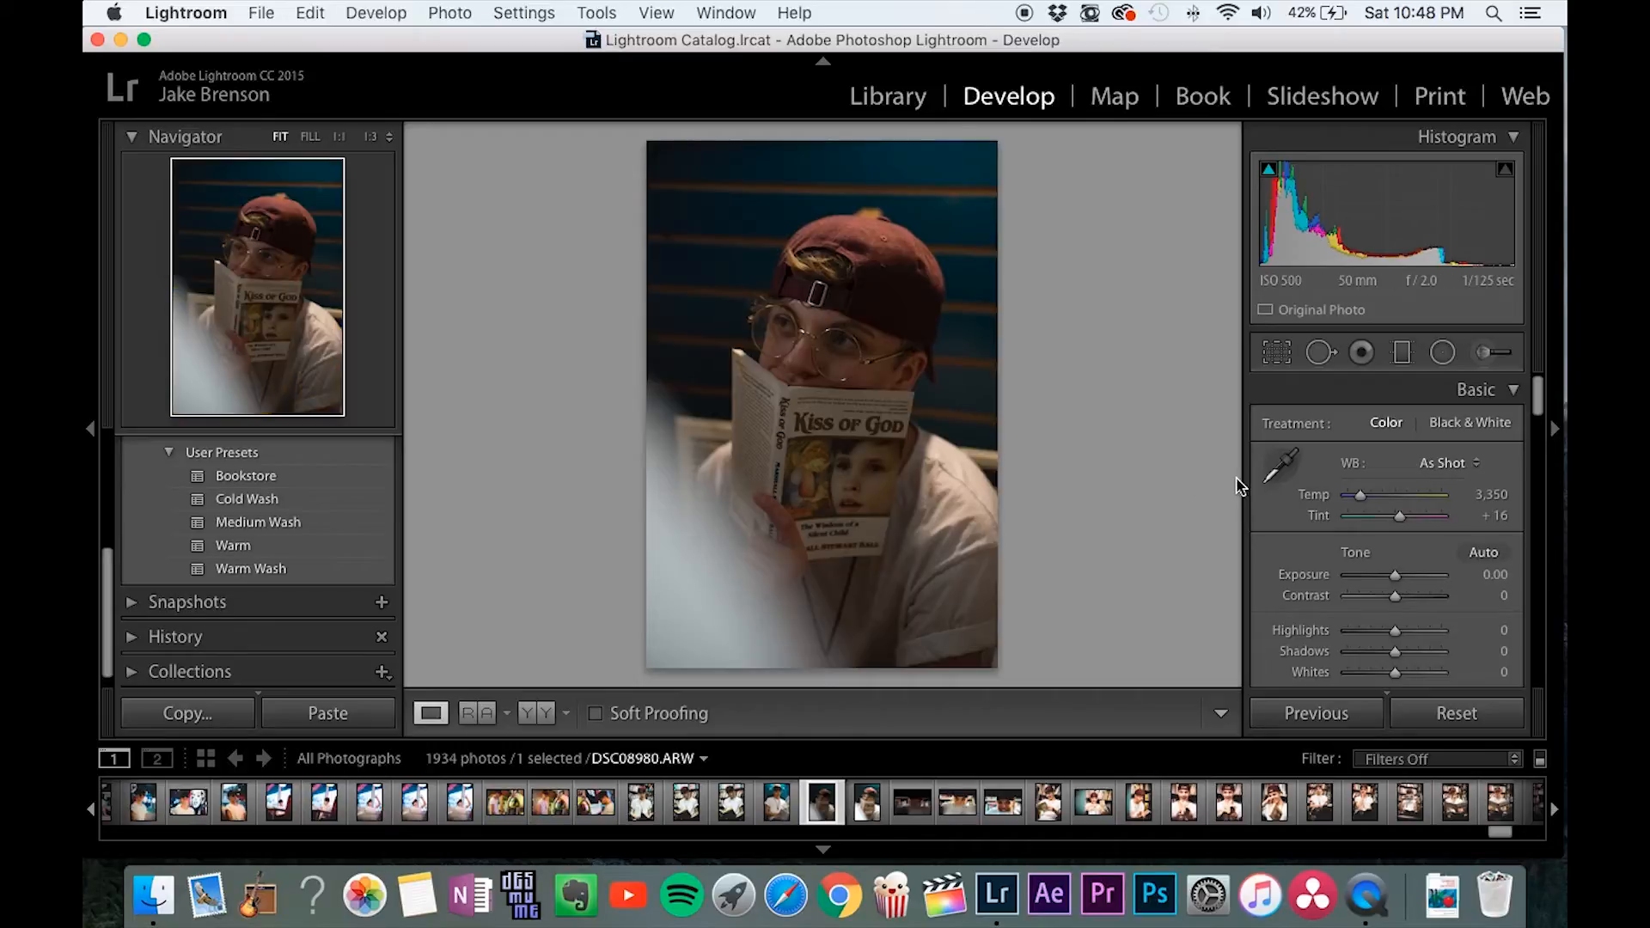
Raise the photo's exposure to +1.50.
scroll(1307, 520, "down", 3)
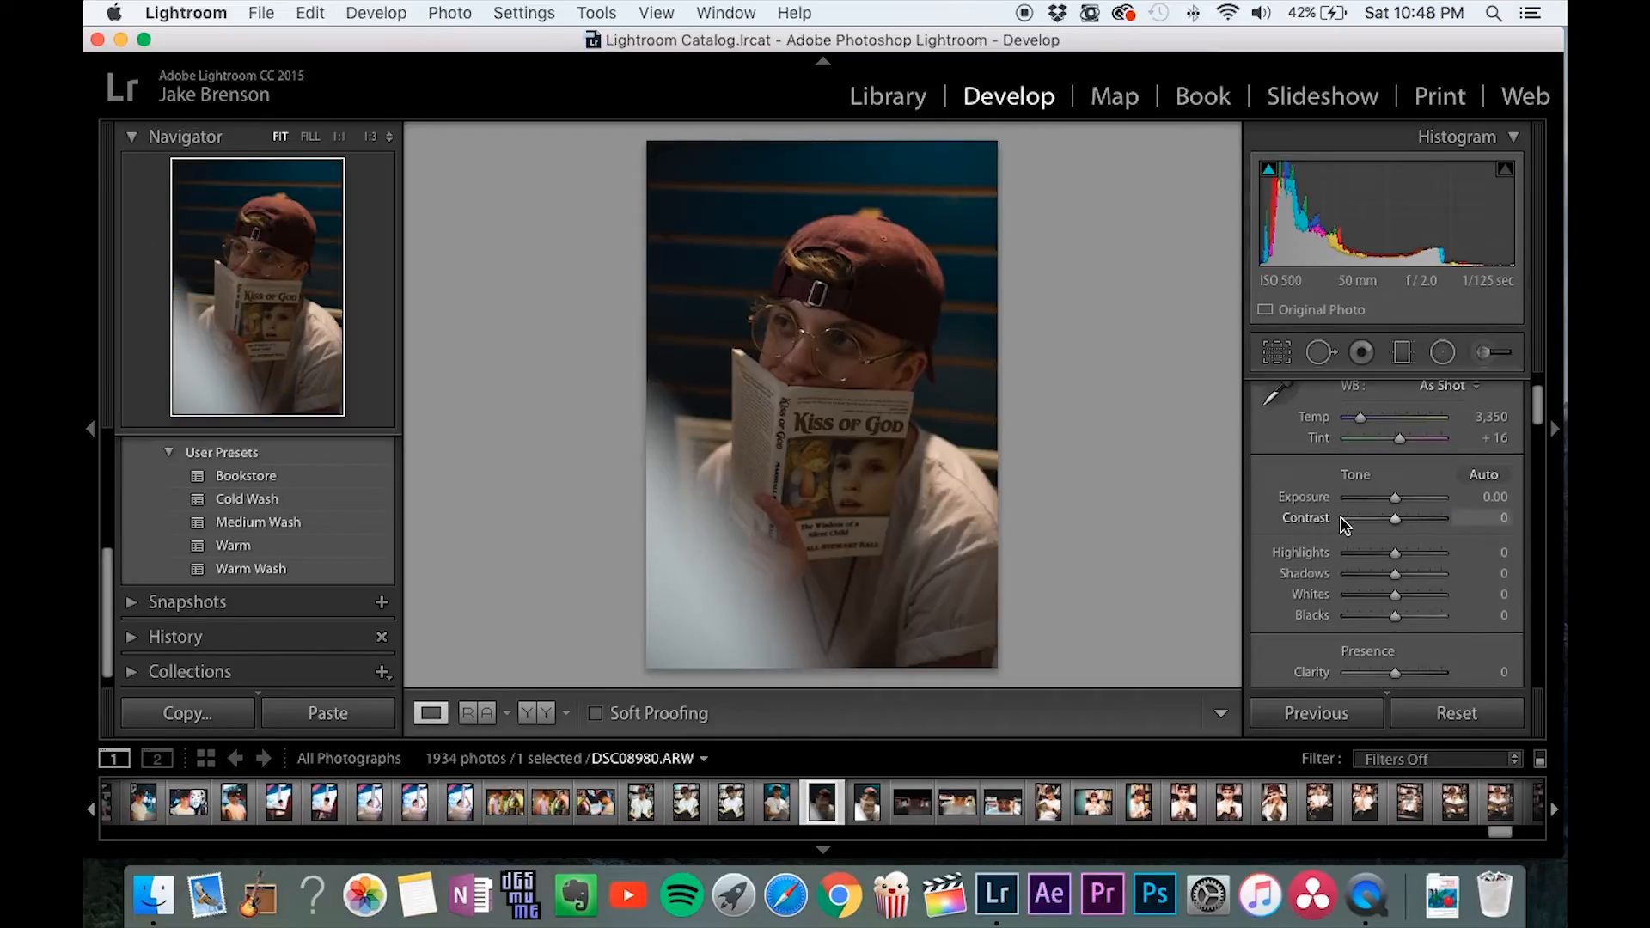
left_click_drag(1396, 501, 1405, 503)
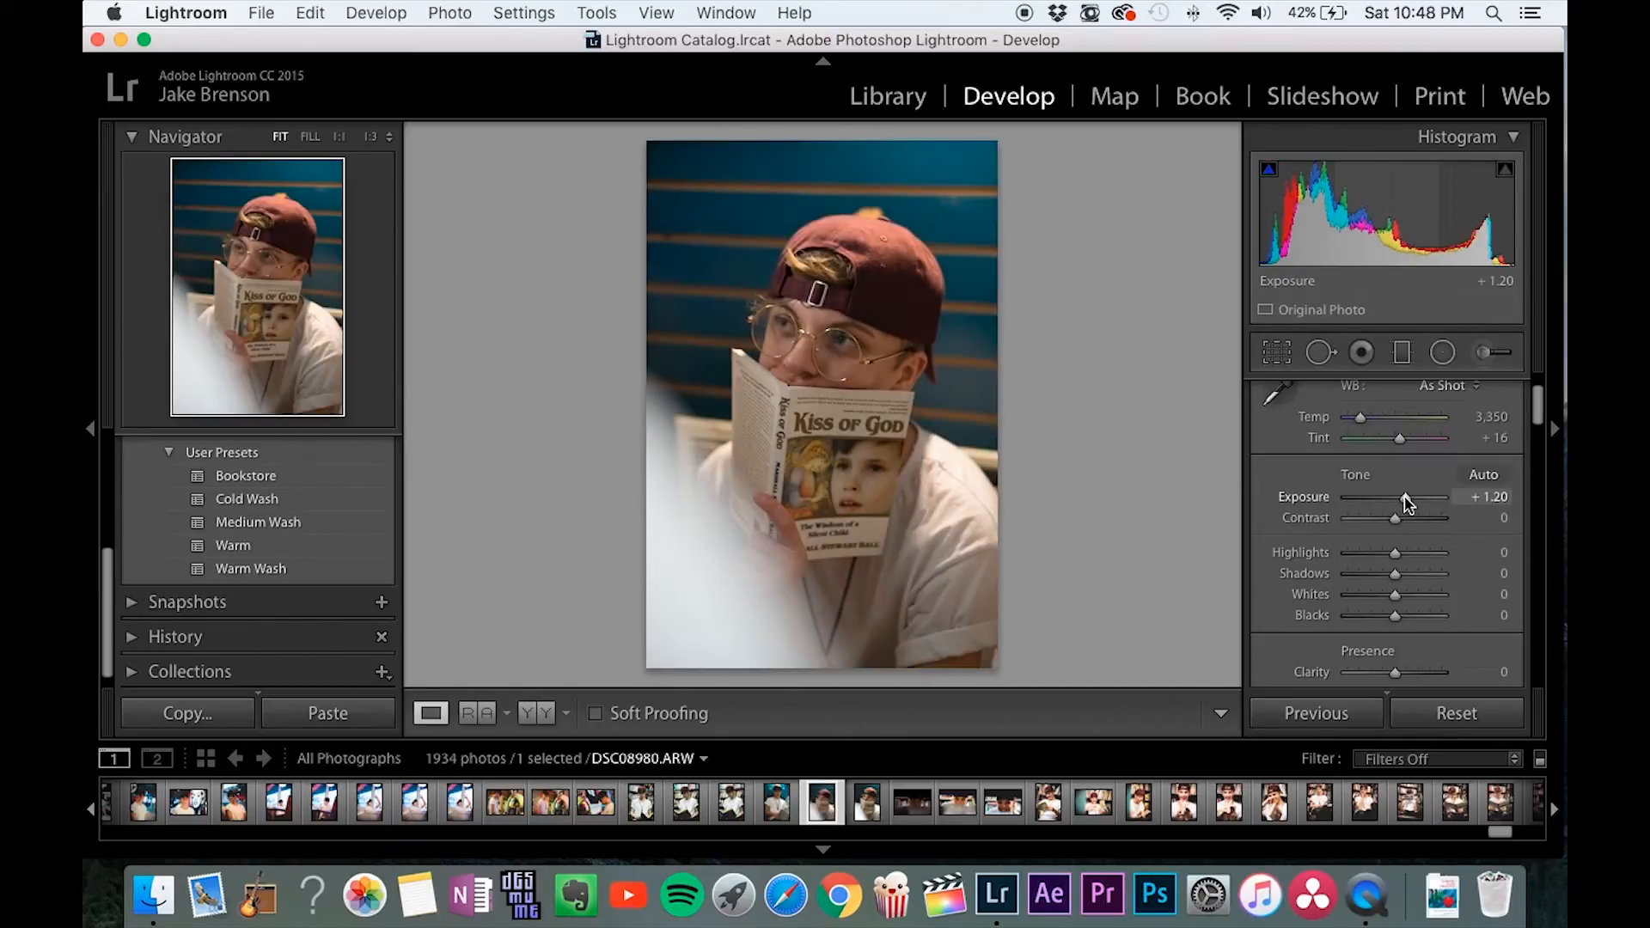
left_click_drag(1405, 503, 1400, 501)
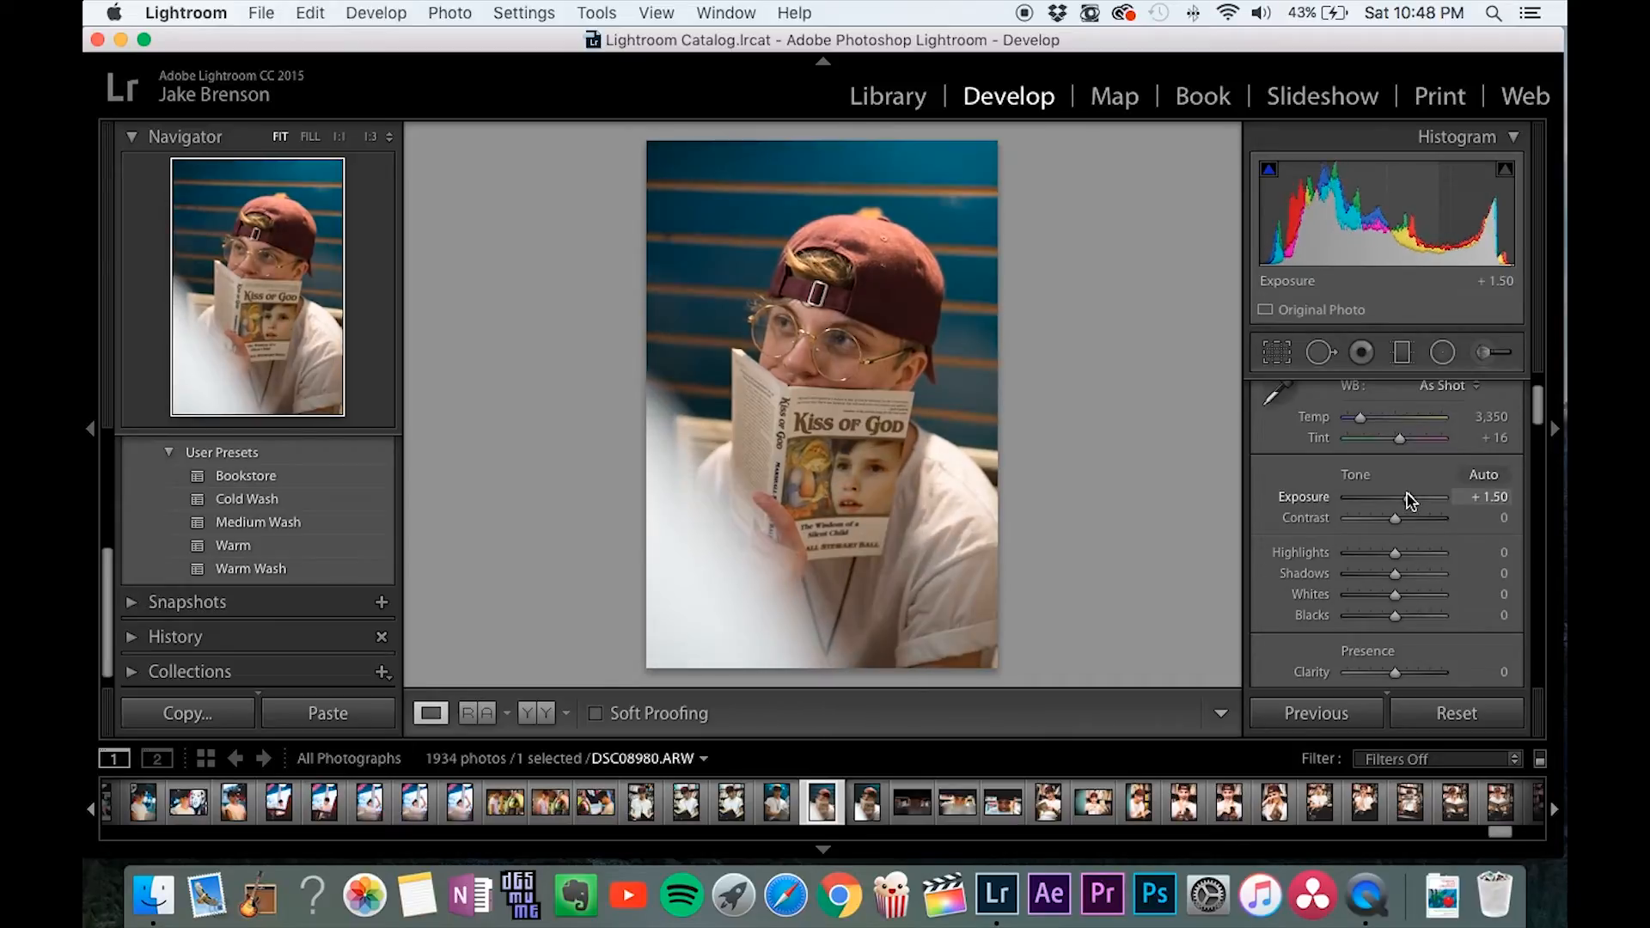
Adjust the photo's white balance to a temperature of 3,235 and a tint of +7.
scroll(1401, 501, "down", 1)
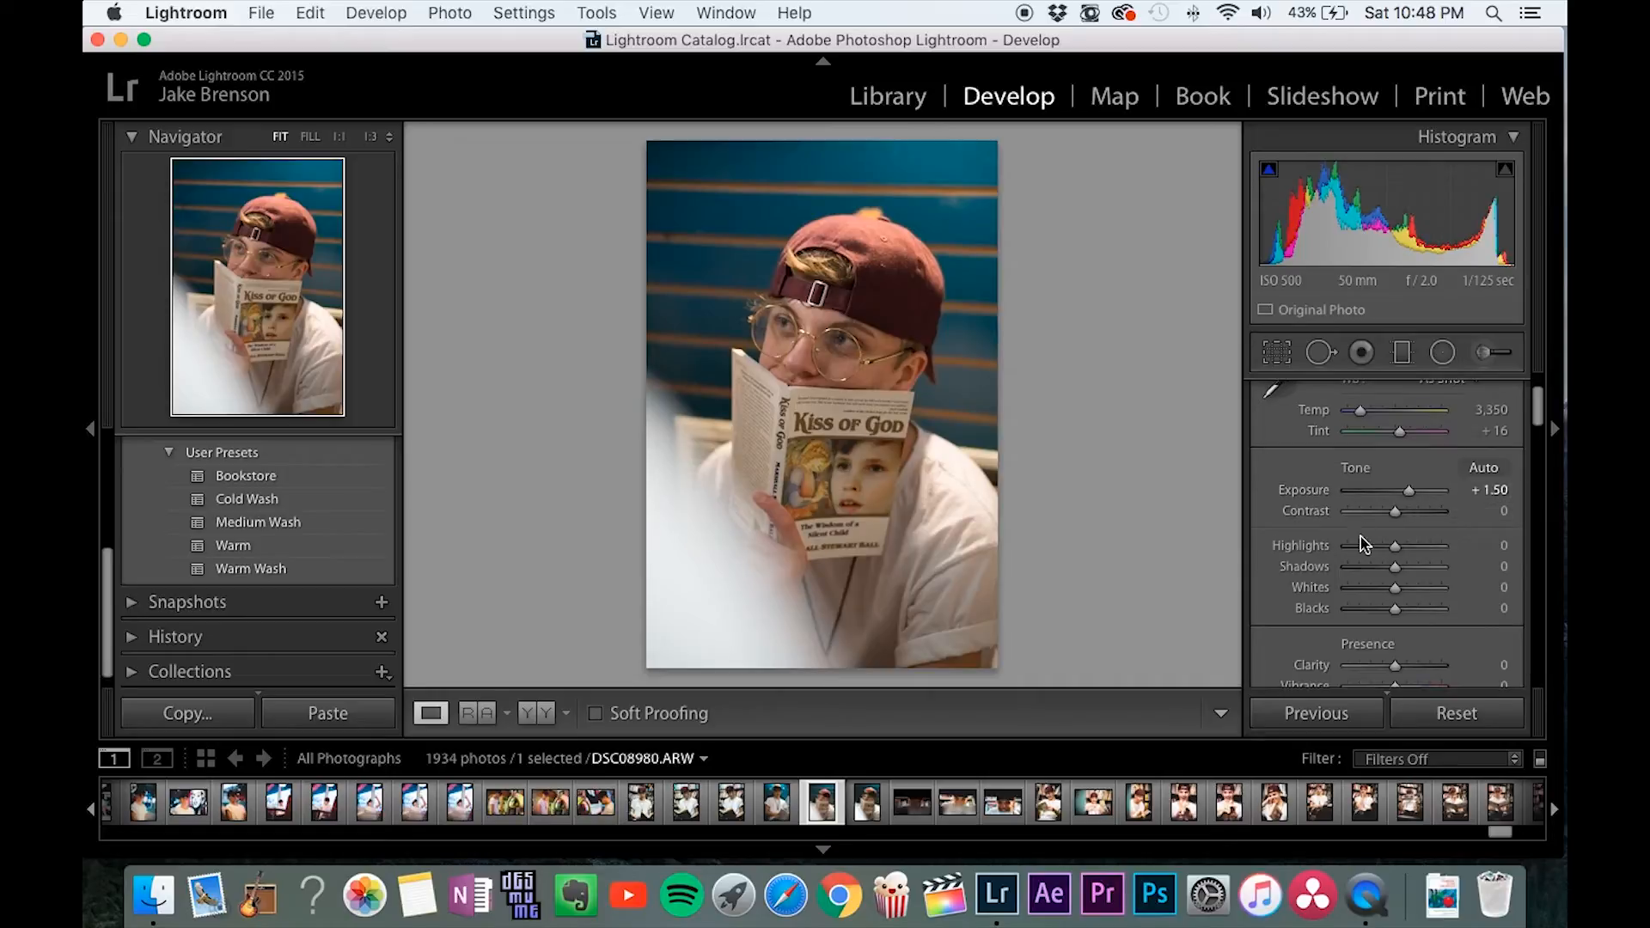
scroll(1336, 522, "up", 2)
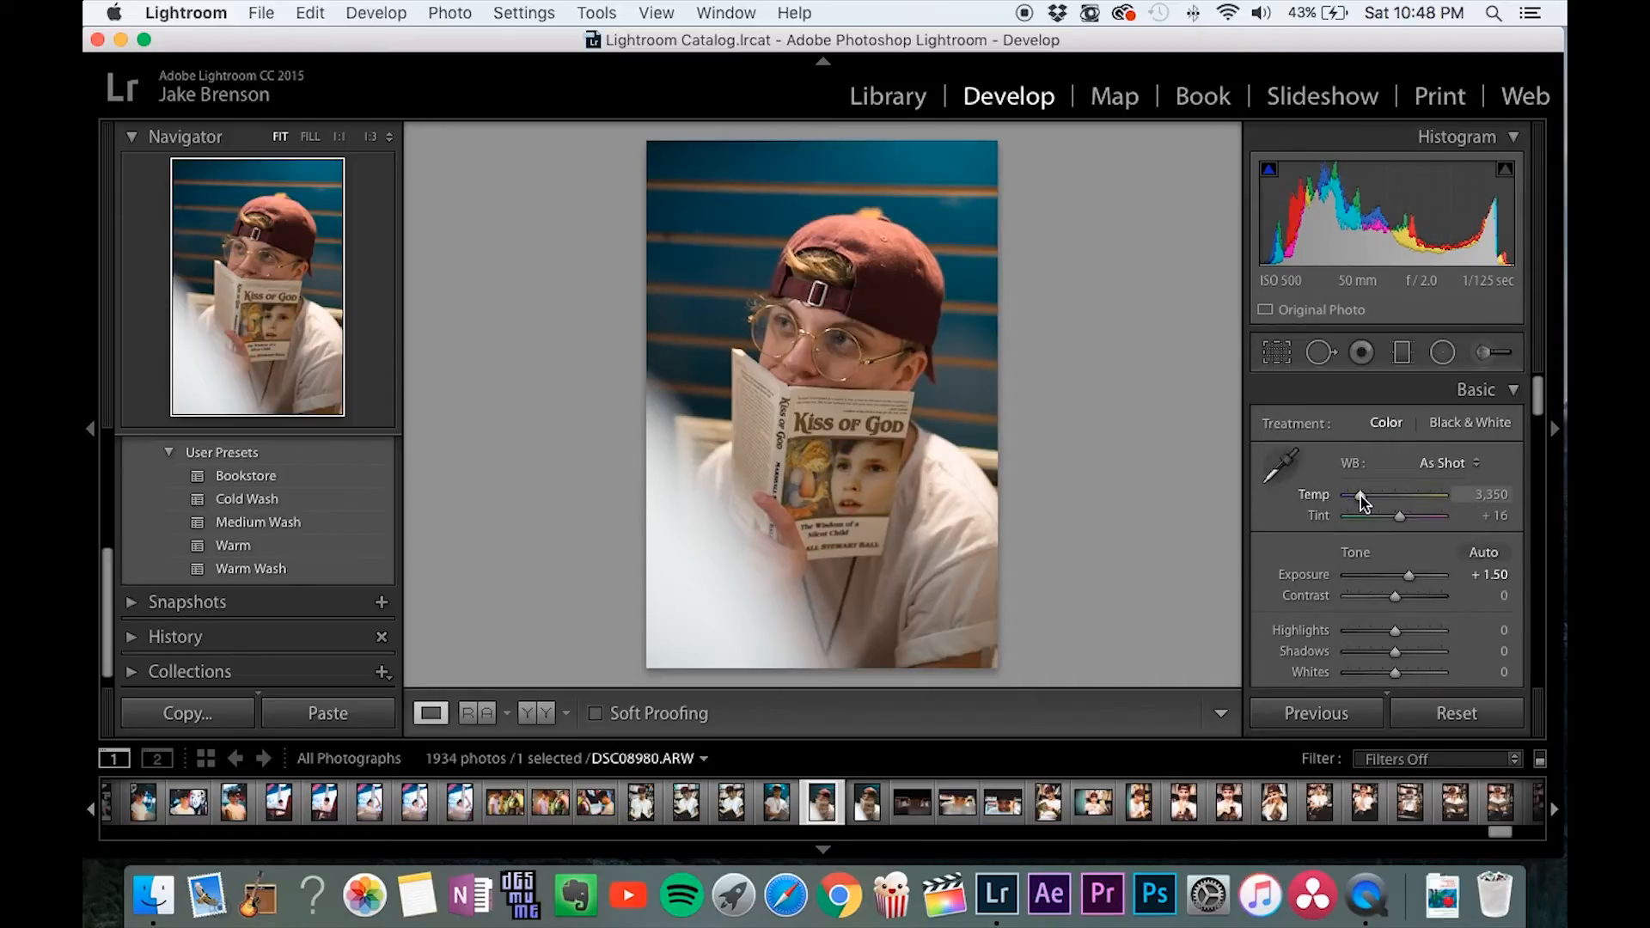
left_click_drag(1360, 497, 1356, 496)
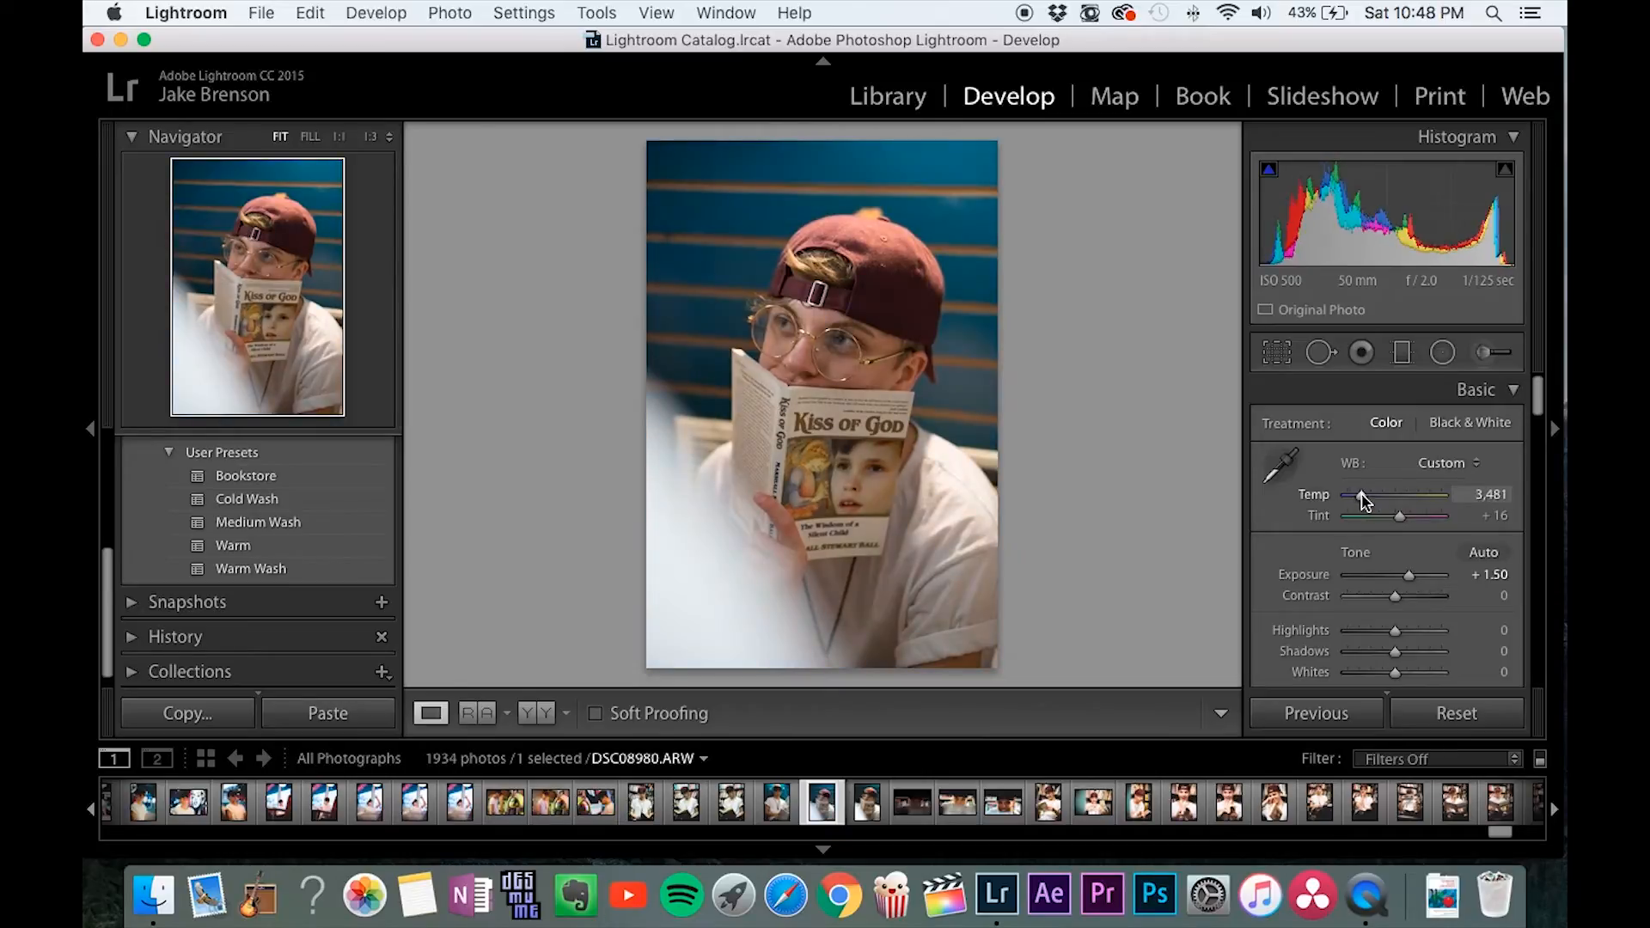
left_click_drag(1356, 498, 1363, 500)
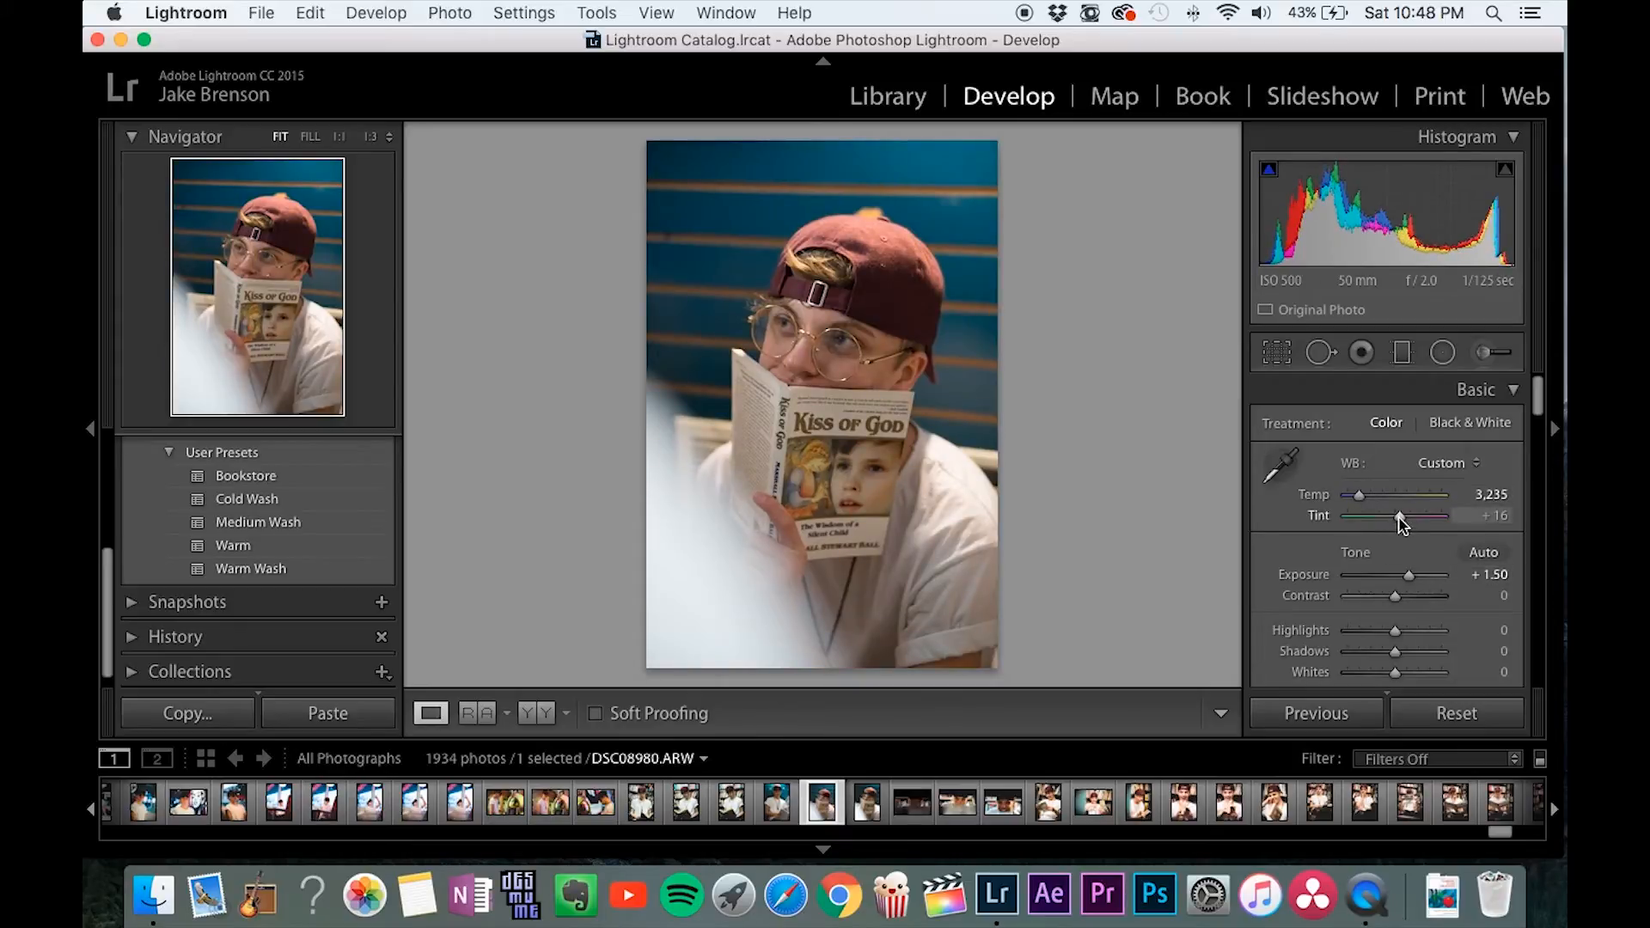
mouse_move(1401, 523)
left_mouse_down()
mouse_move(1372, 526)
mouse_move(1446, 531)
mouse_move(1399, 527)
left_mouse_up()
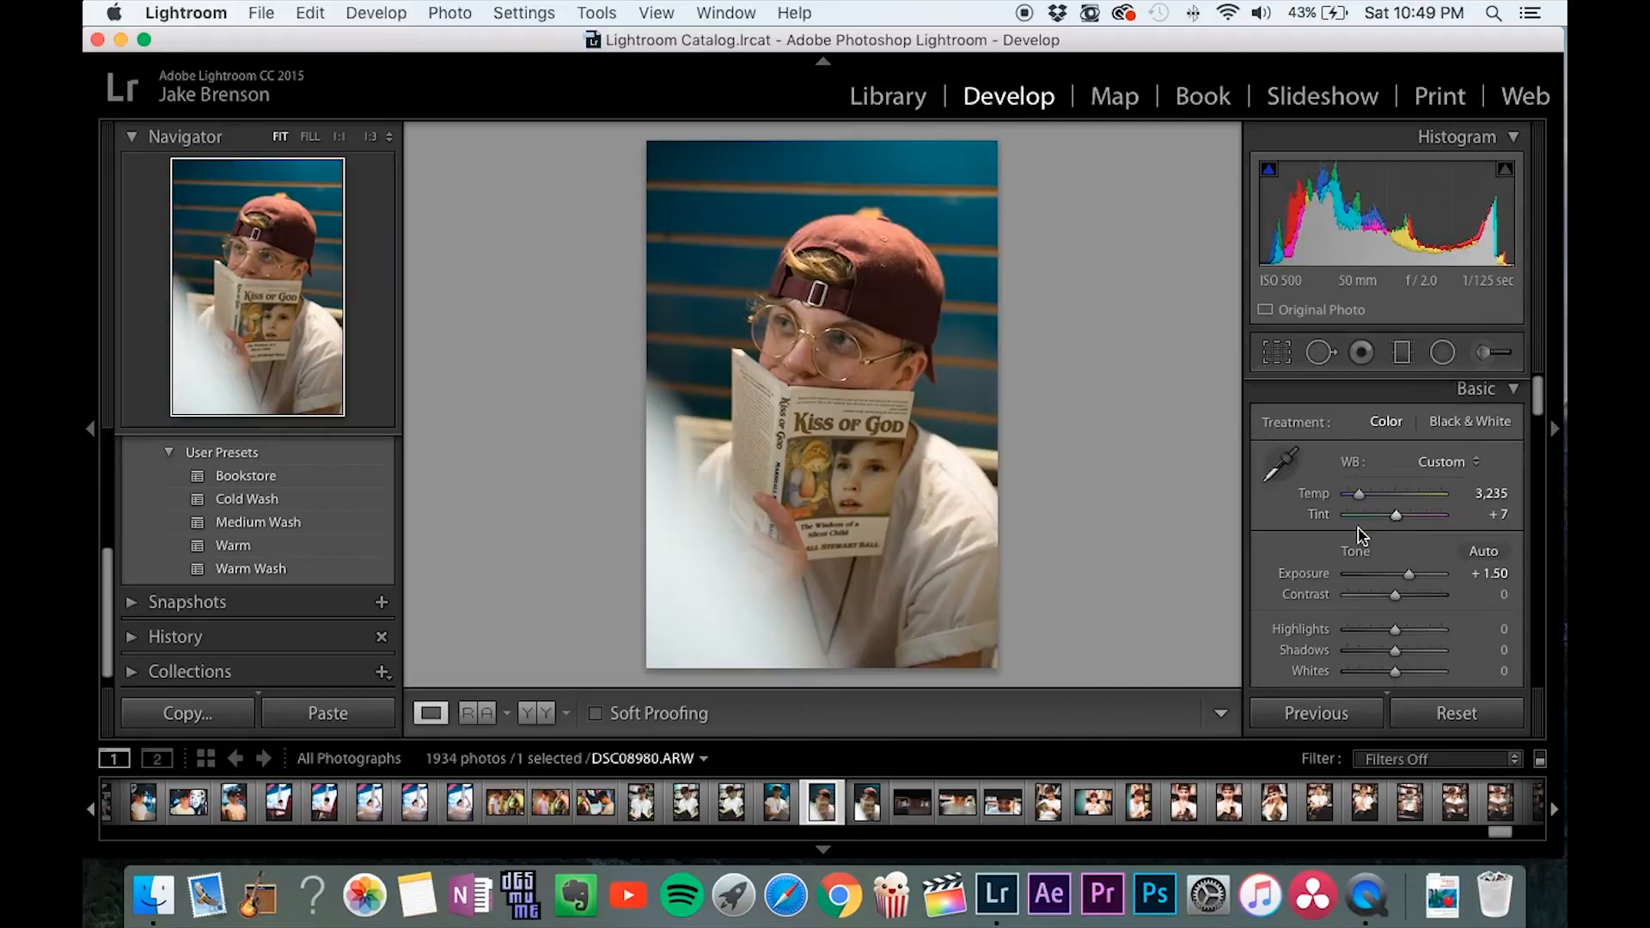
Set the photo's whites to +58 and its blacks to -48.
scroll(1285, 530, "down", 3)
scroll(1285, 530, "down", 3)
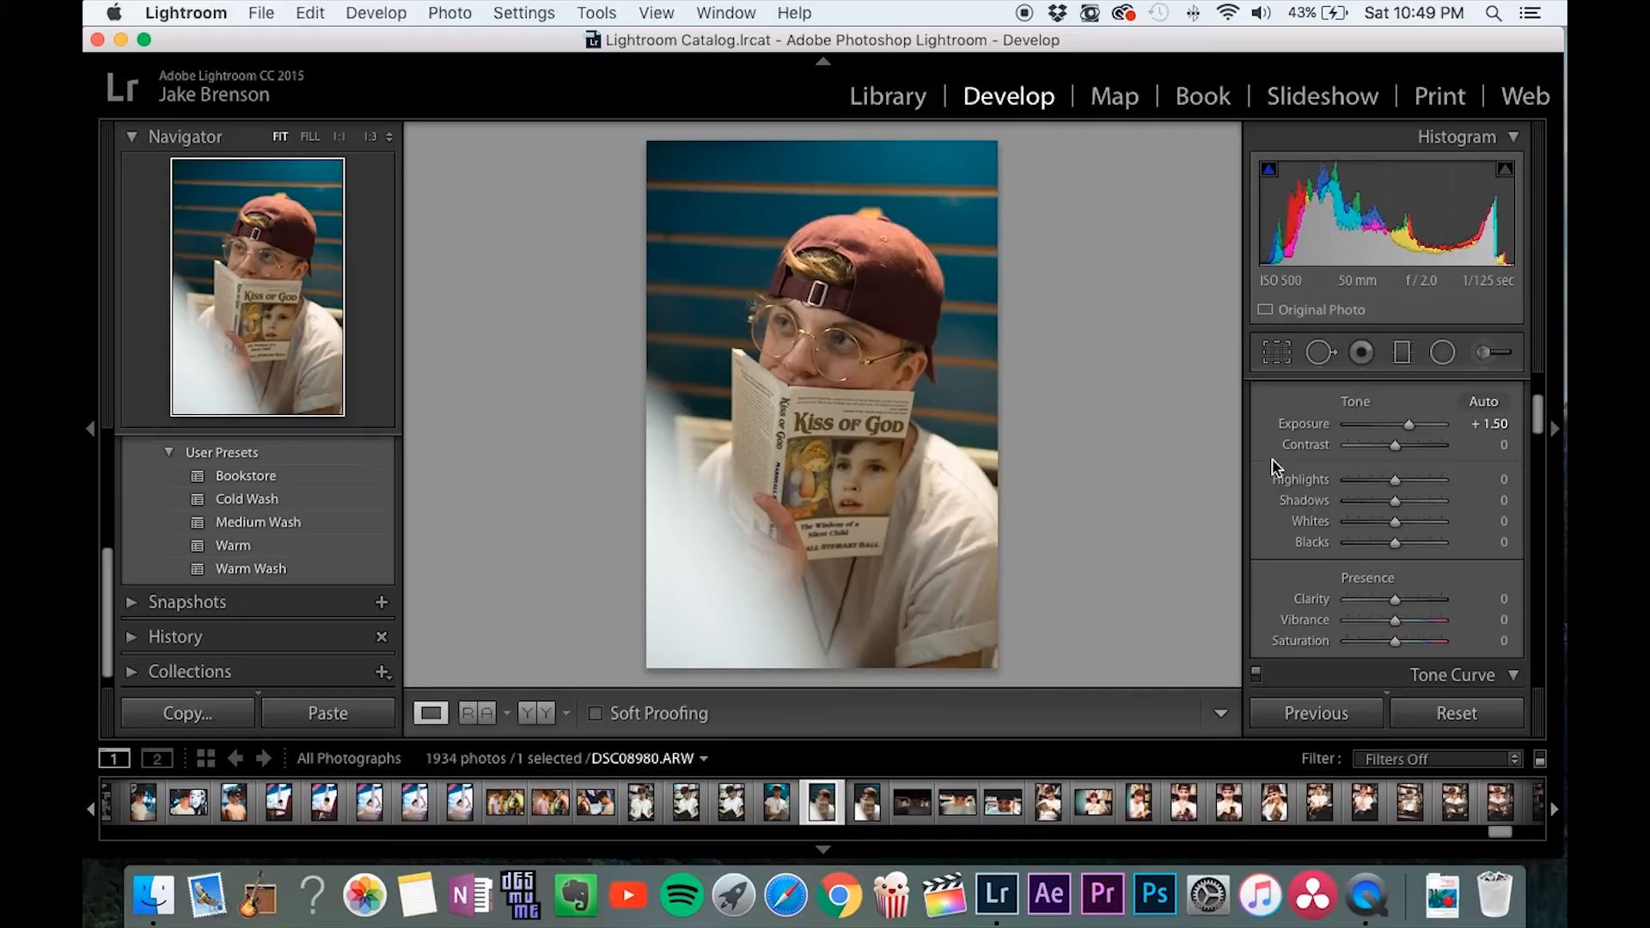
scroll(1276, 466, "down", 2)
scroll(1281, 473, "up", 1)
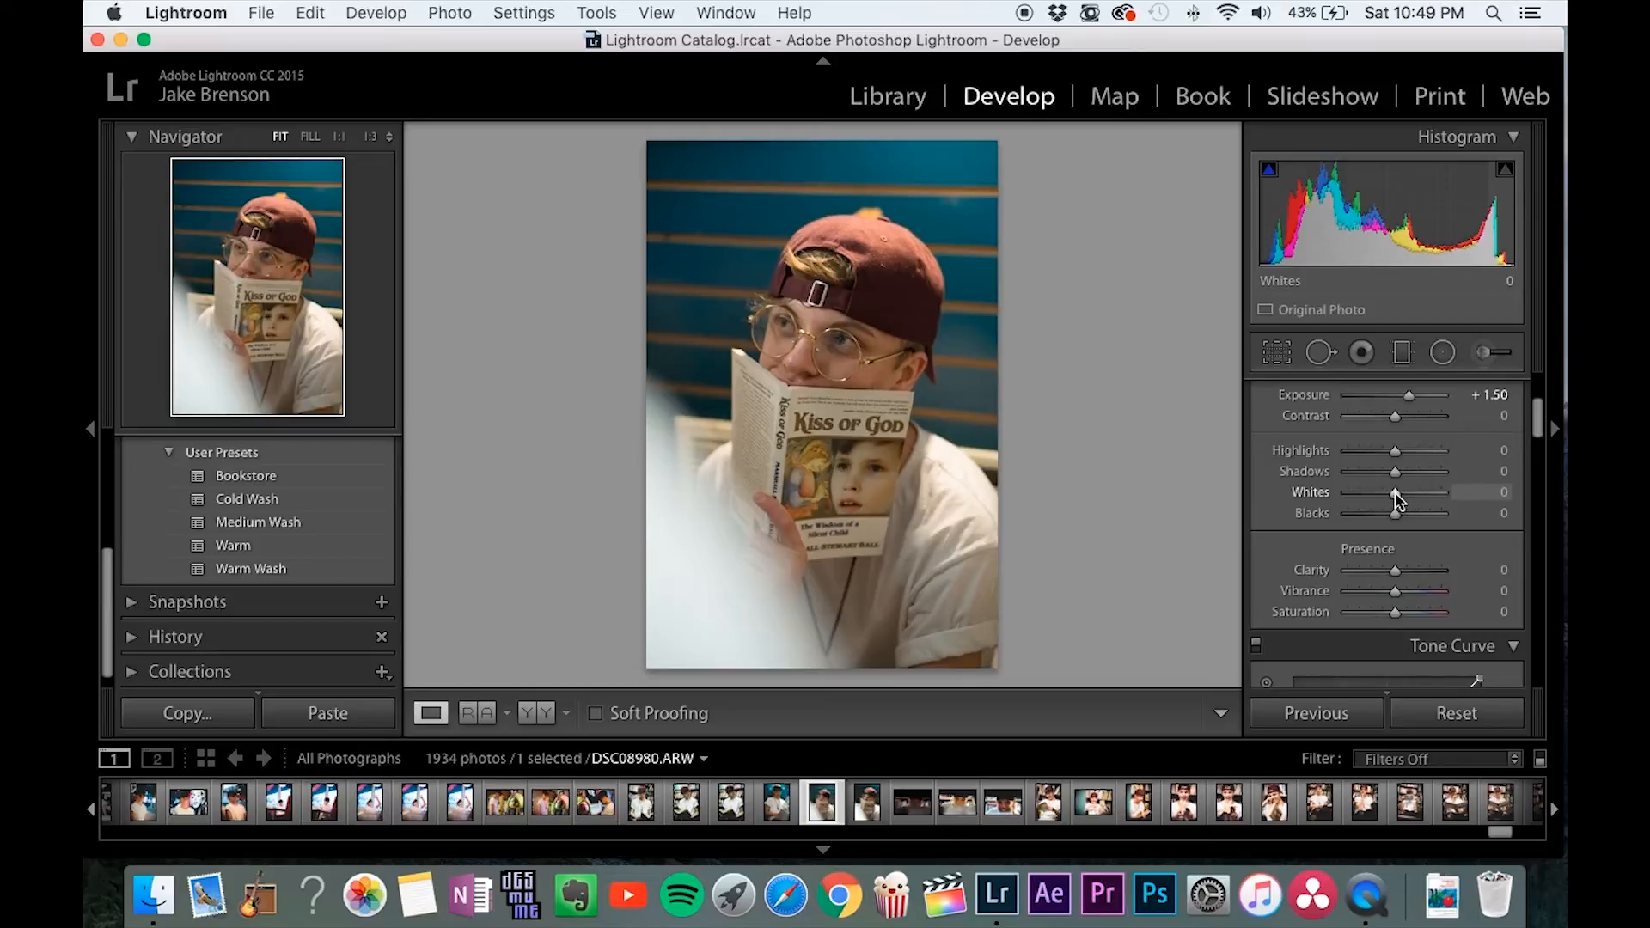
mouse_move(1397, 499)
left_mouse_down()
mouse_move(1440, 498)
mouse_move(1420, 495)
left_mouse_up()
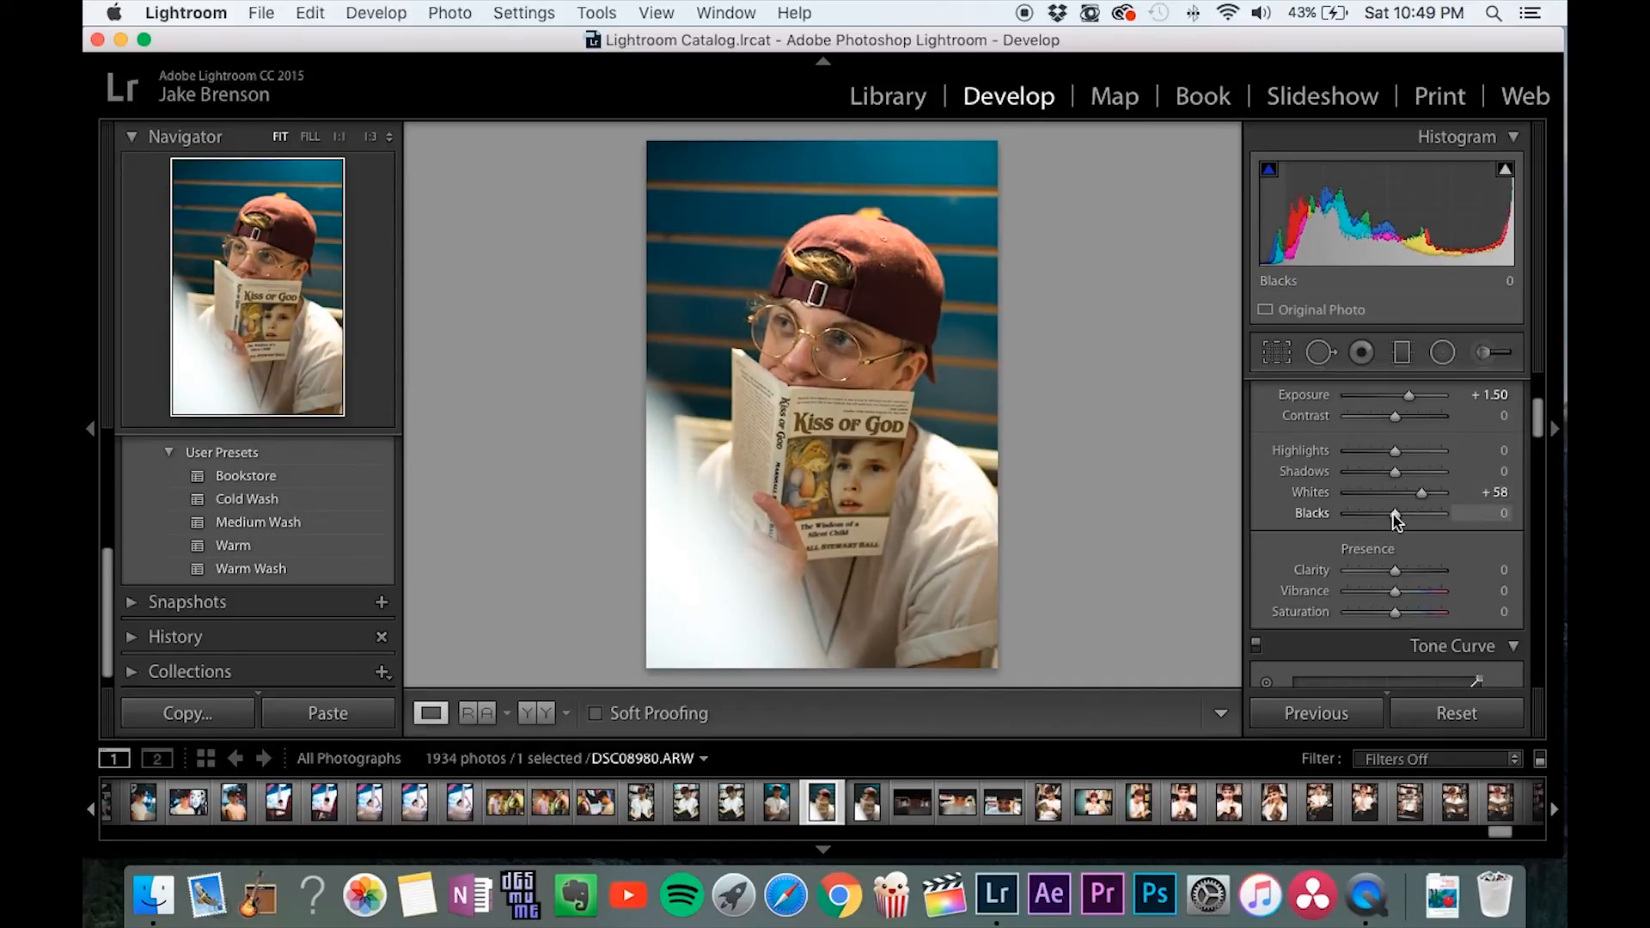
left_click_drag(1394, 514, 1373, 516)
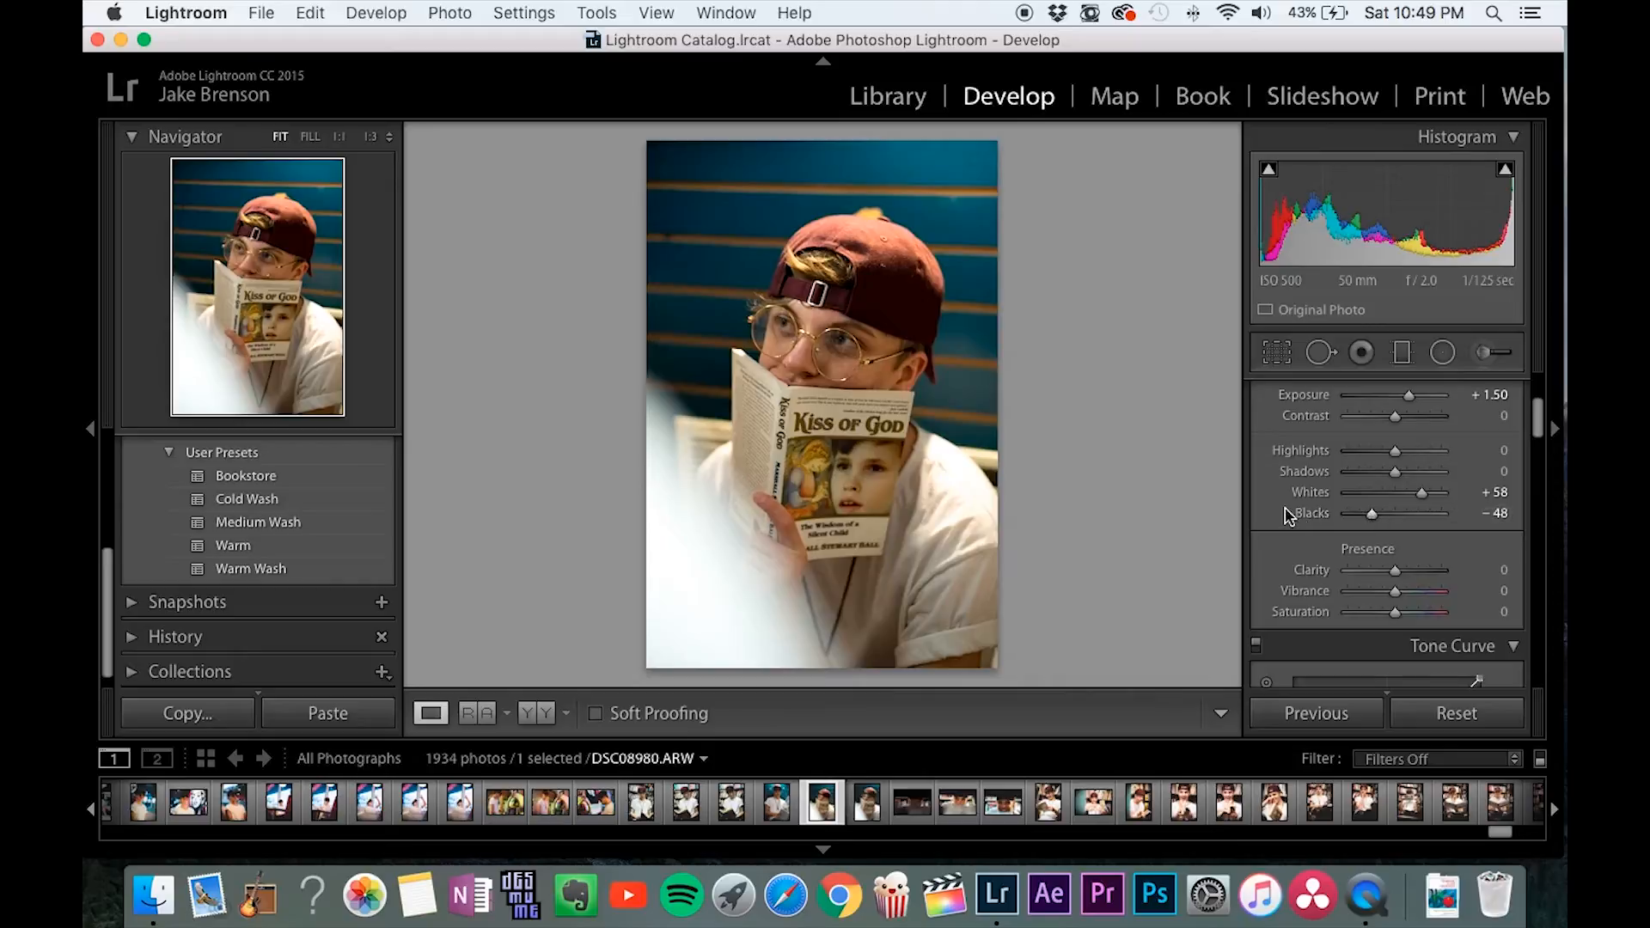
Try a slight clarity increase, reset clarity to 0, and lower the saturation to -11.
scroll(1289, 514, "down", 3)
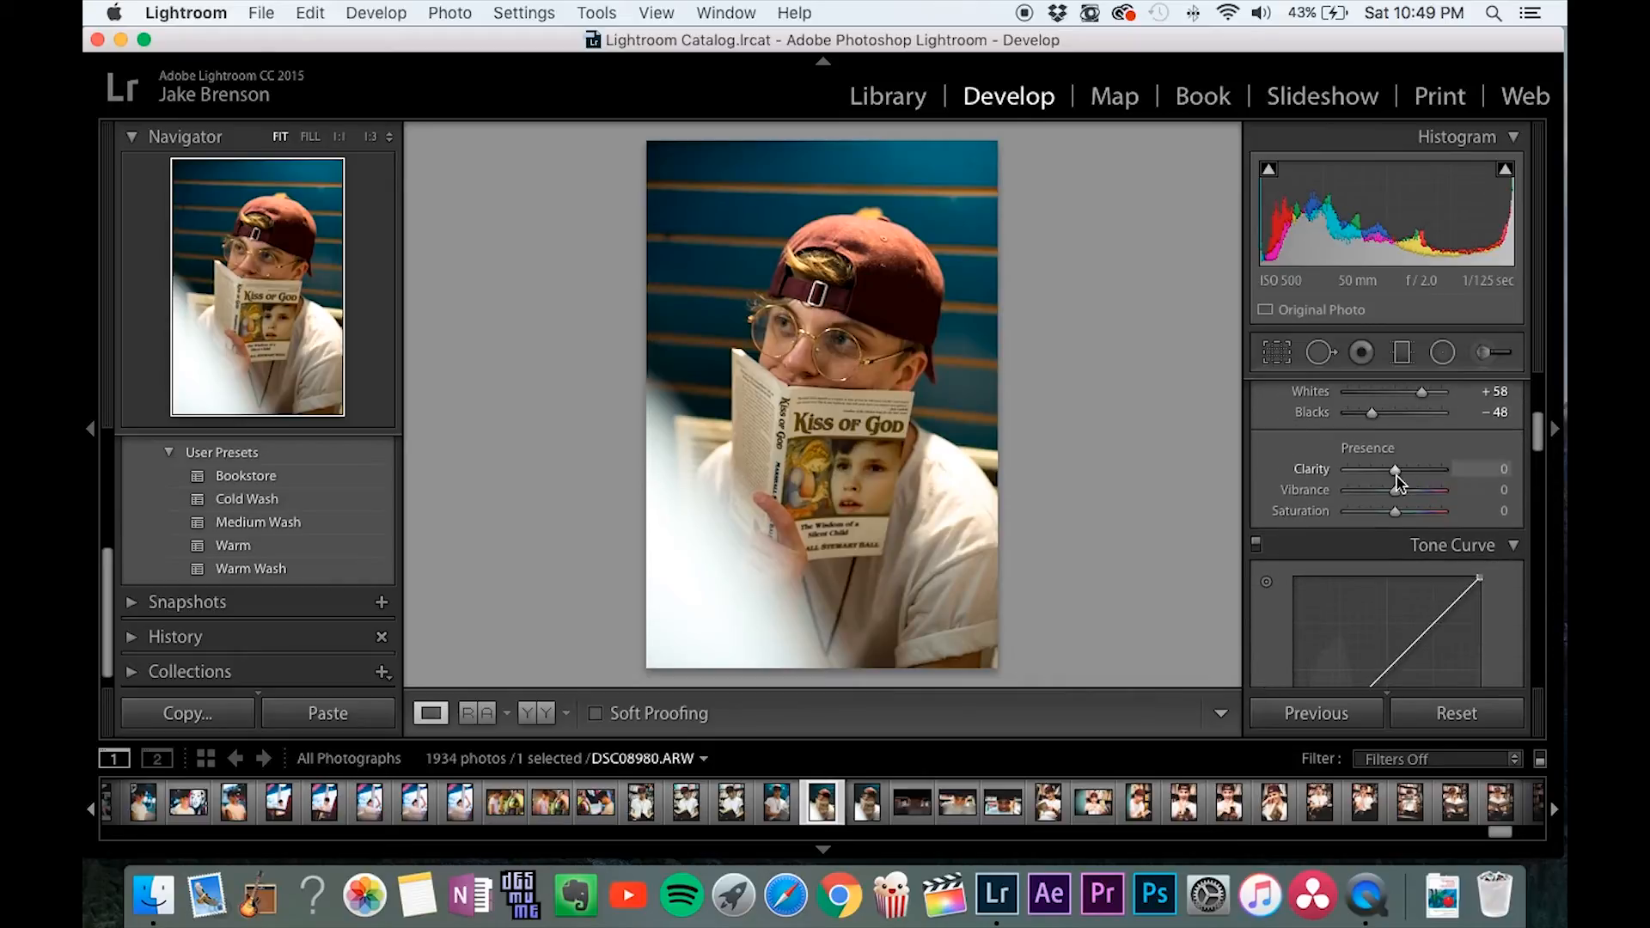
left_click_drag(1396, 471, 1402, 473)
double_click(1318, 472)
left_click_drag(1395, 511, 1388, 511)
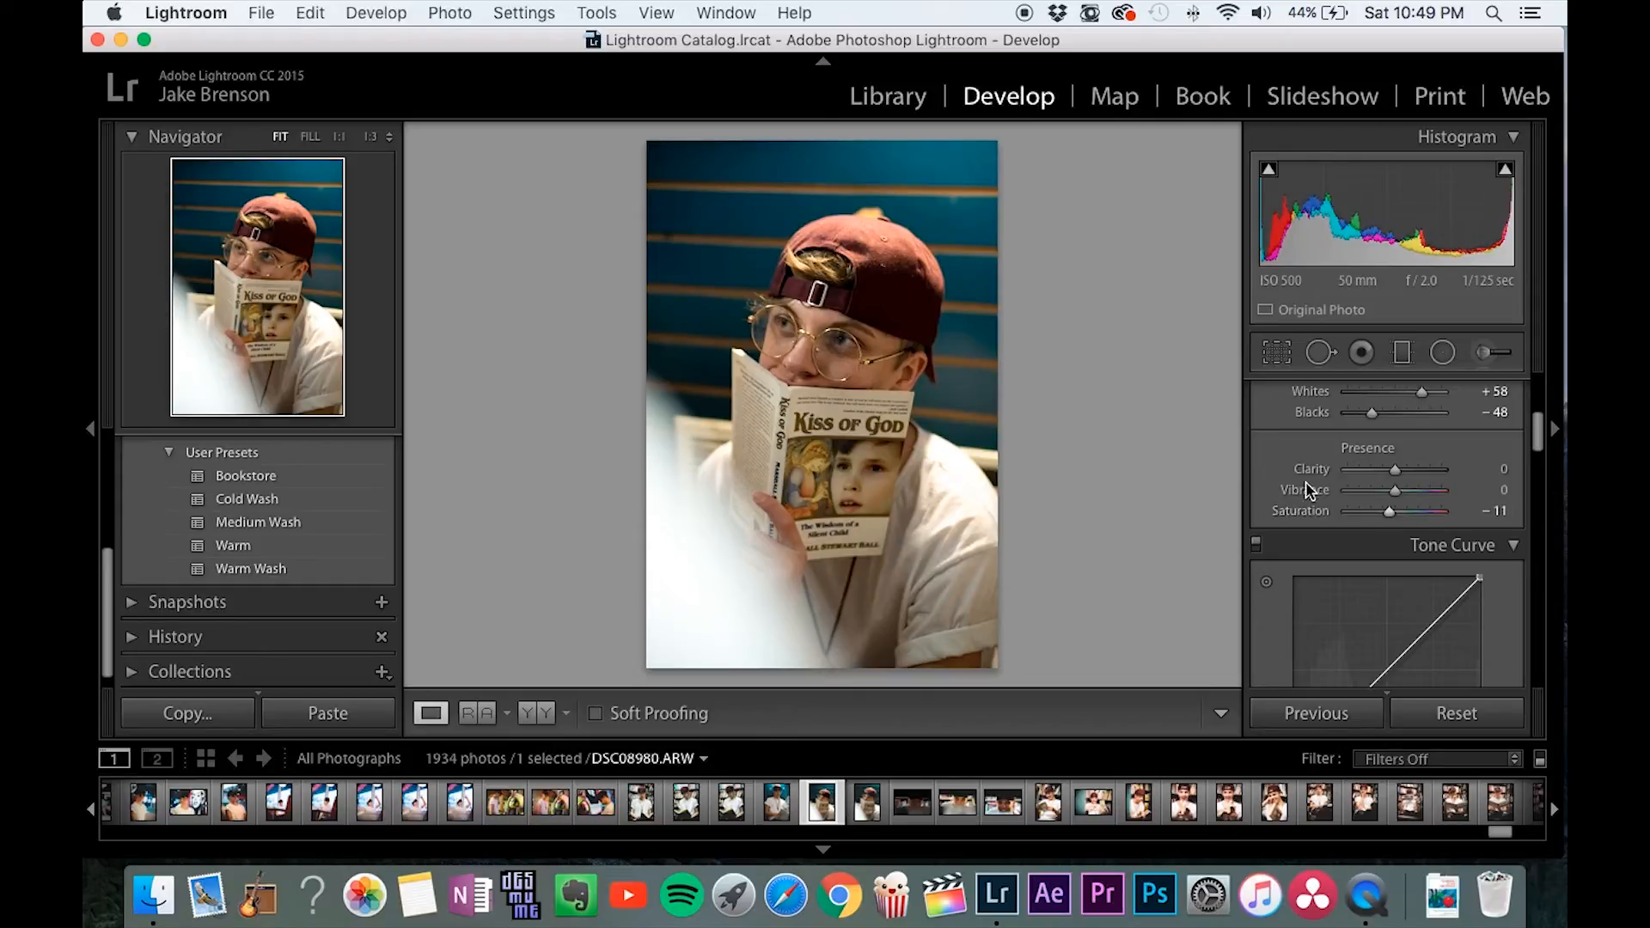
Lift the RGB tone curve's black point, lower the shadows, raise the highlights to about 82.7 / 84.3 %, and show the Before view.
scroll(1311, 516, "down", 3)
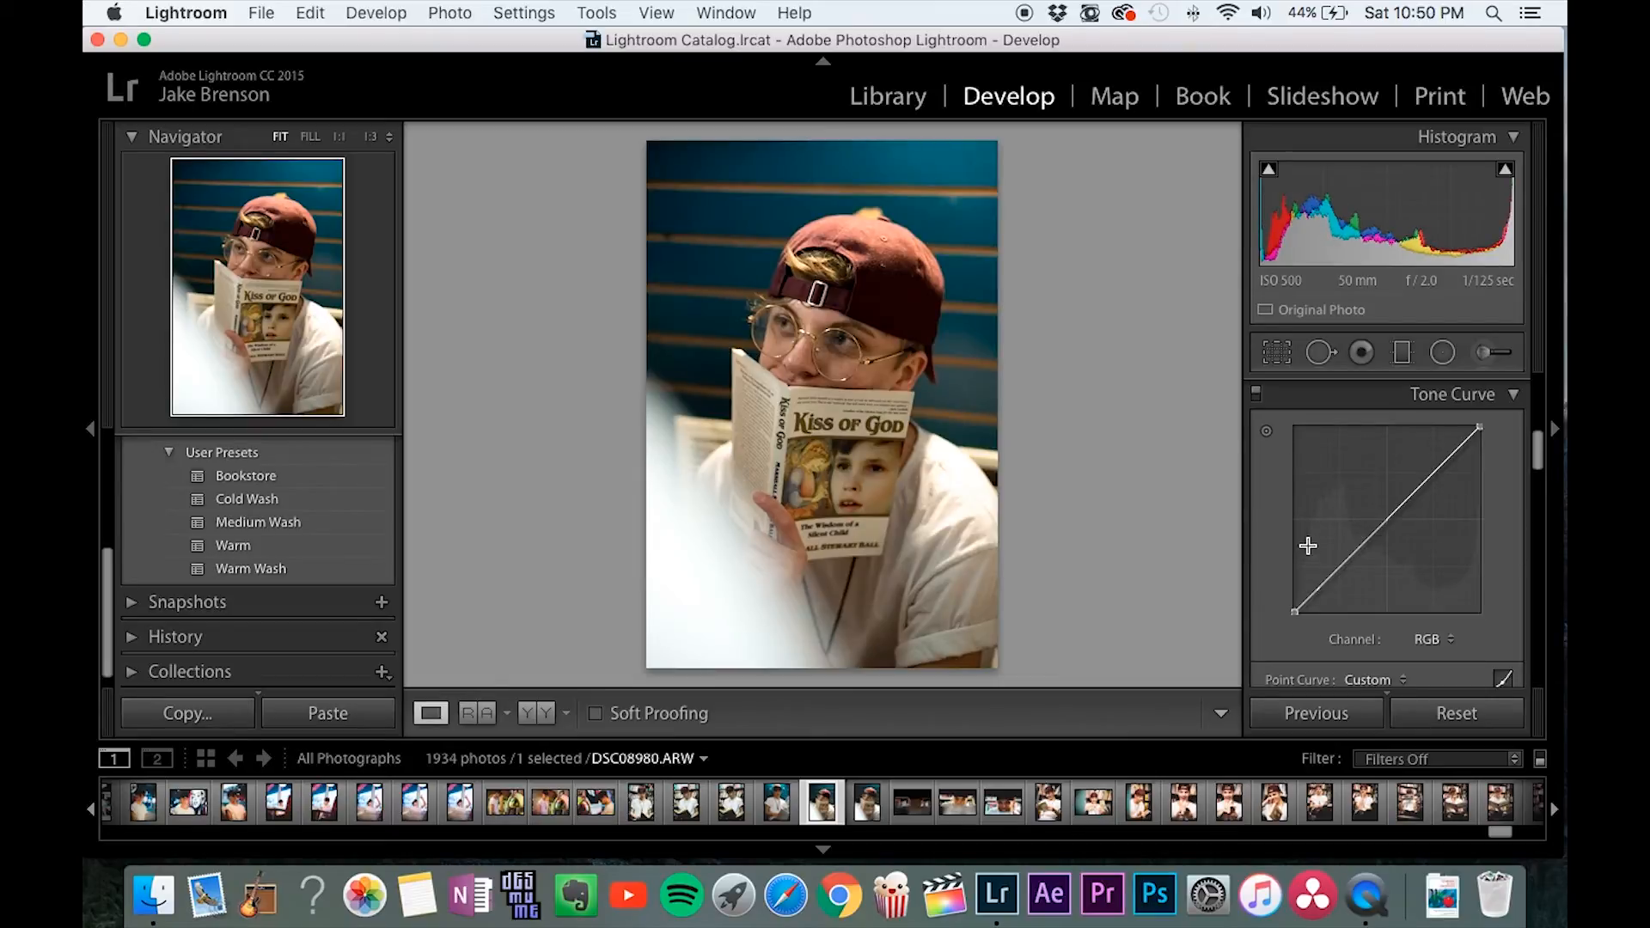
left_click_drag(1294, 612, 1295, 595)
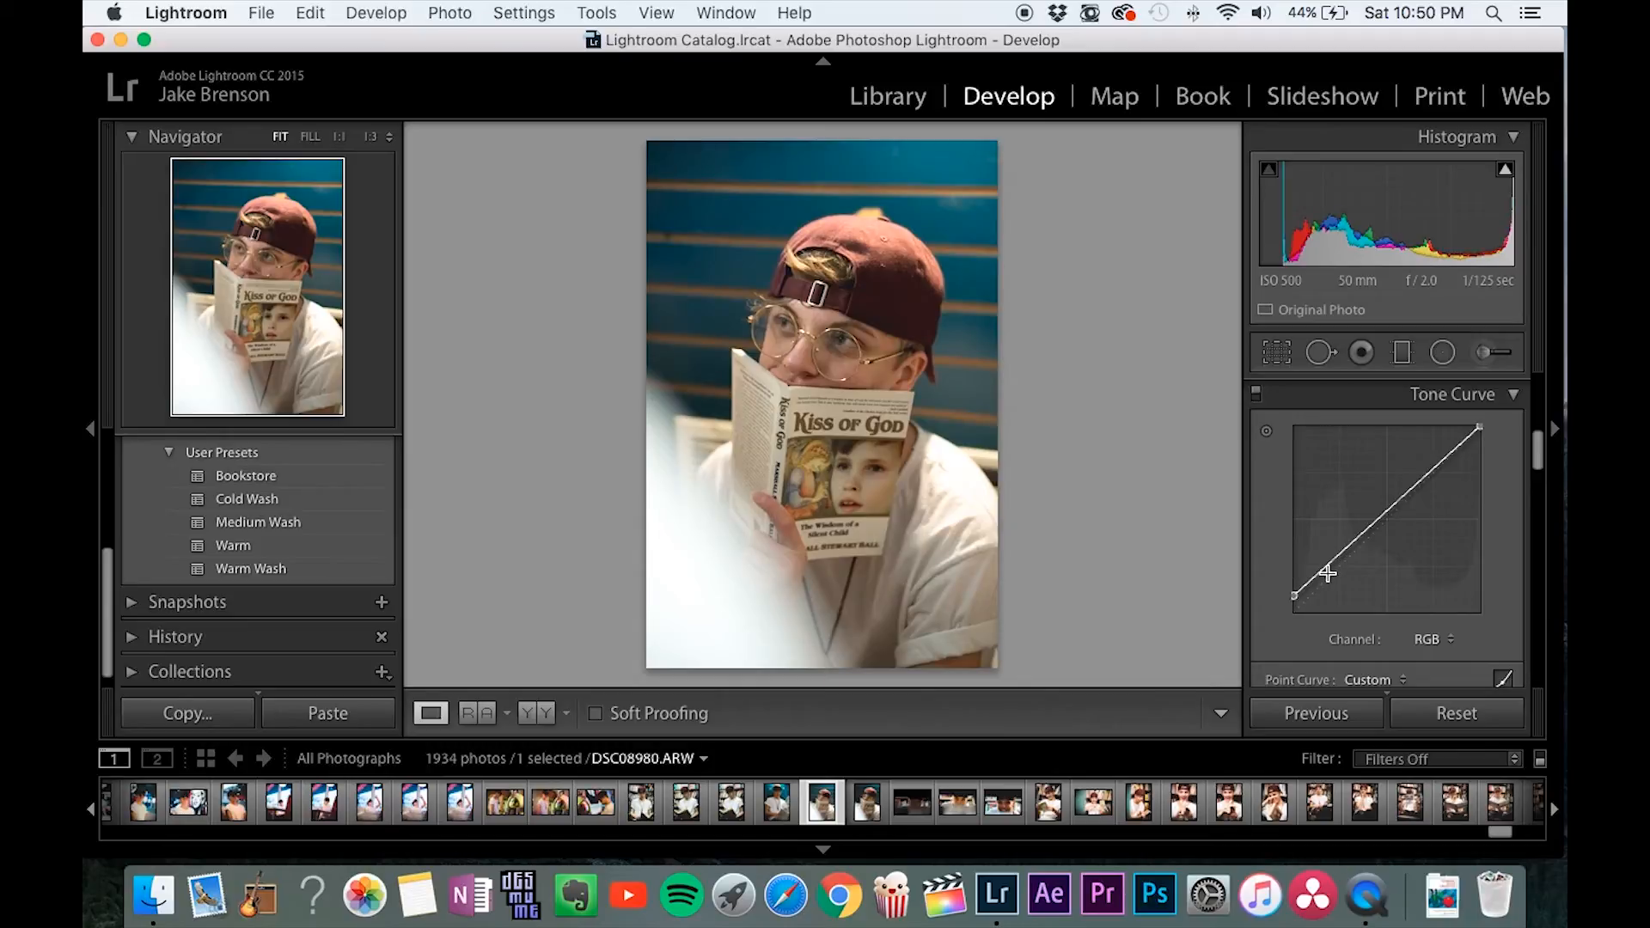
left_click_drag(1327, 571, 1344, 575)
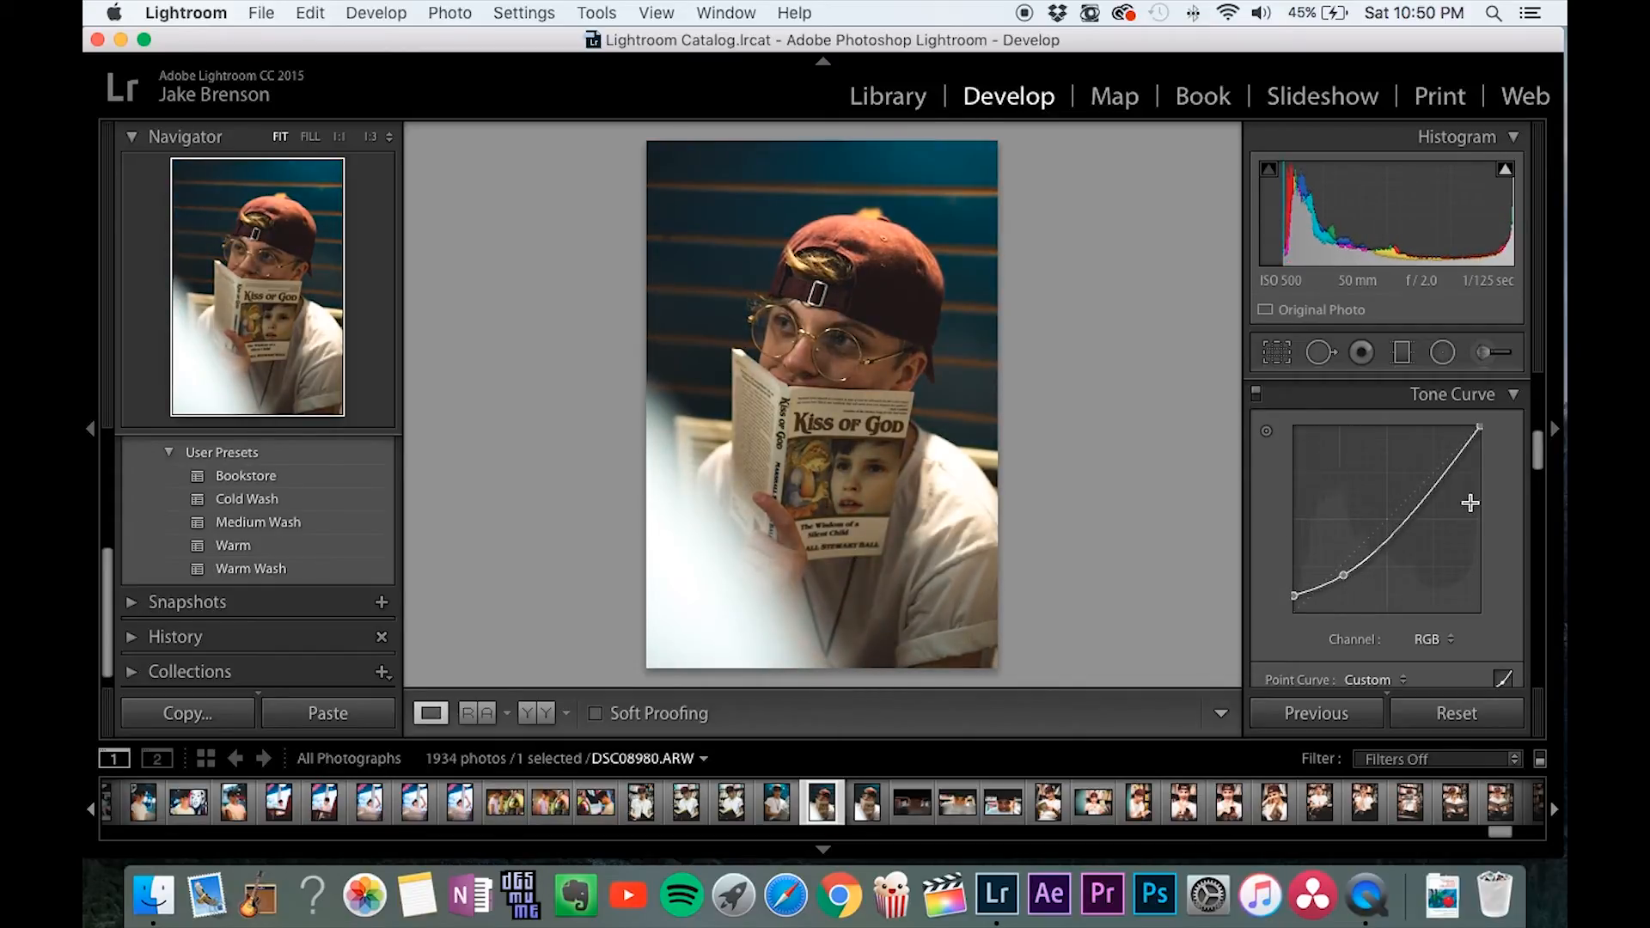
left_click_drag(1453, 470, 1449, 453)
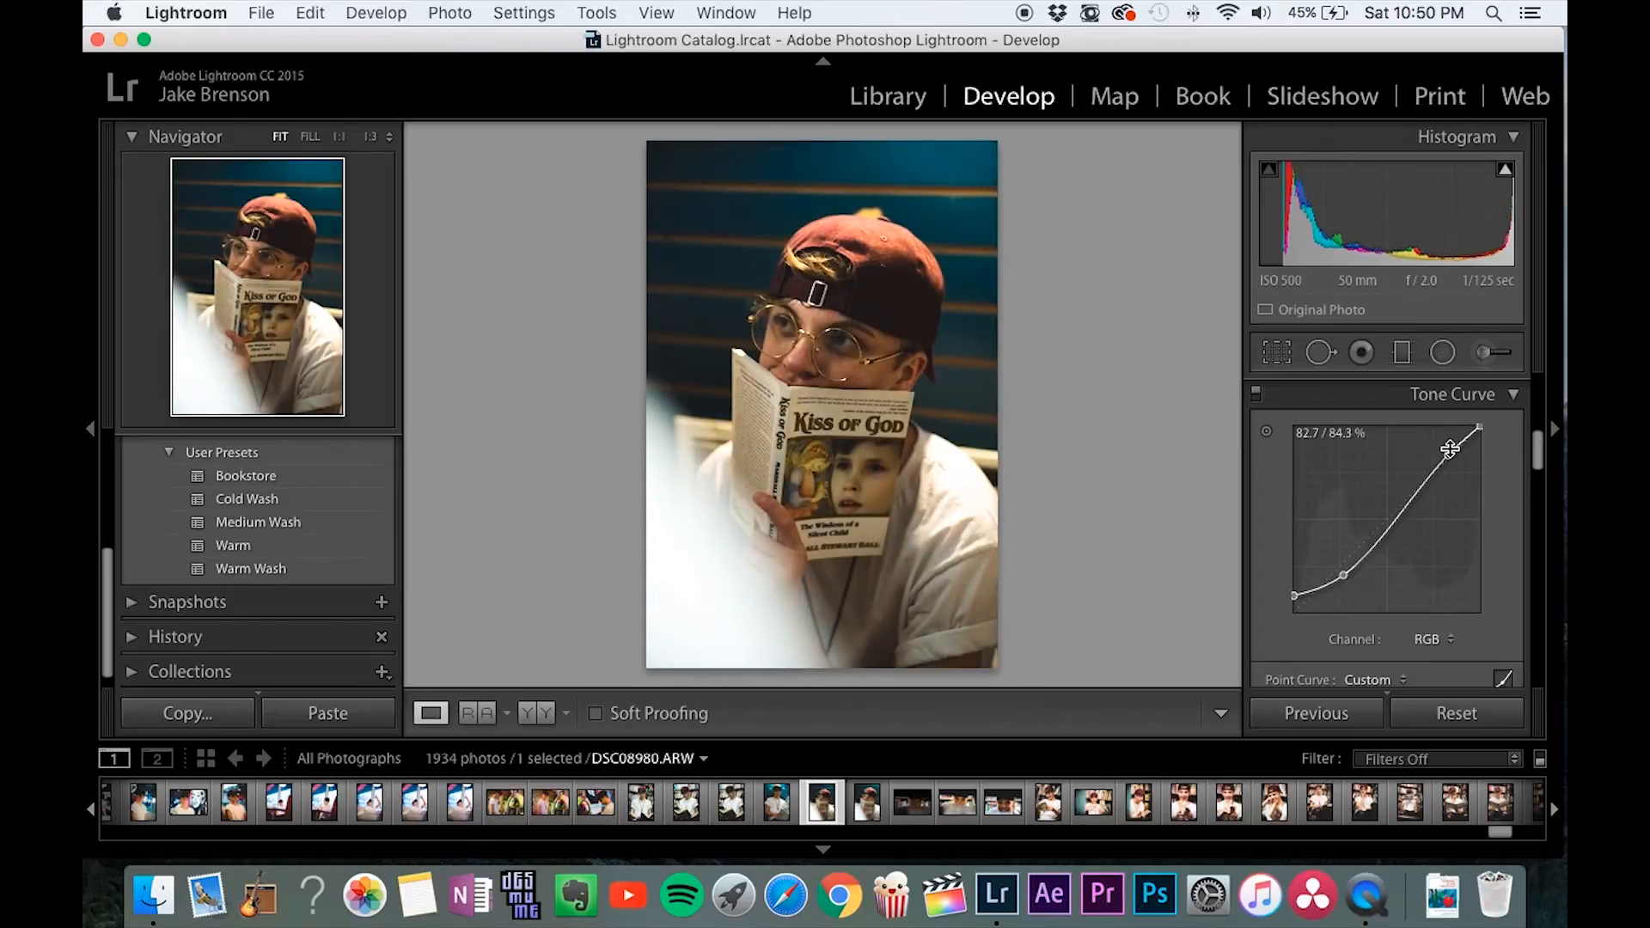
key("backslash")
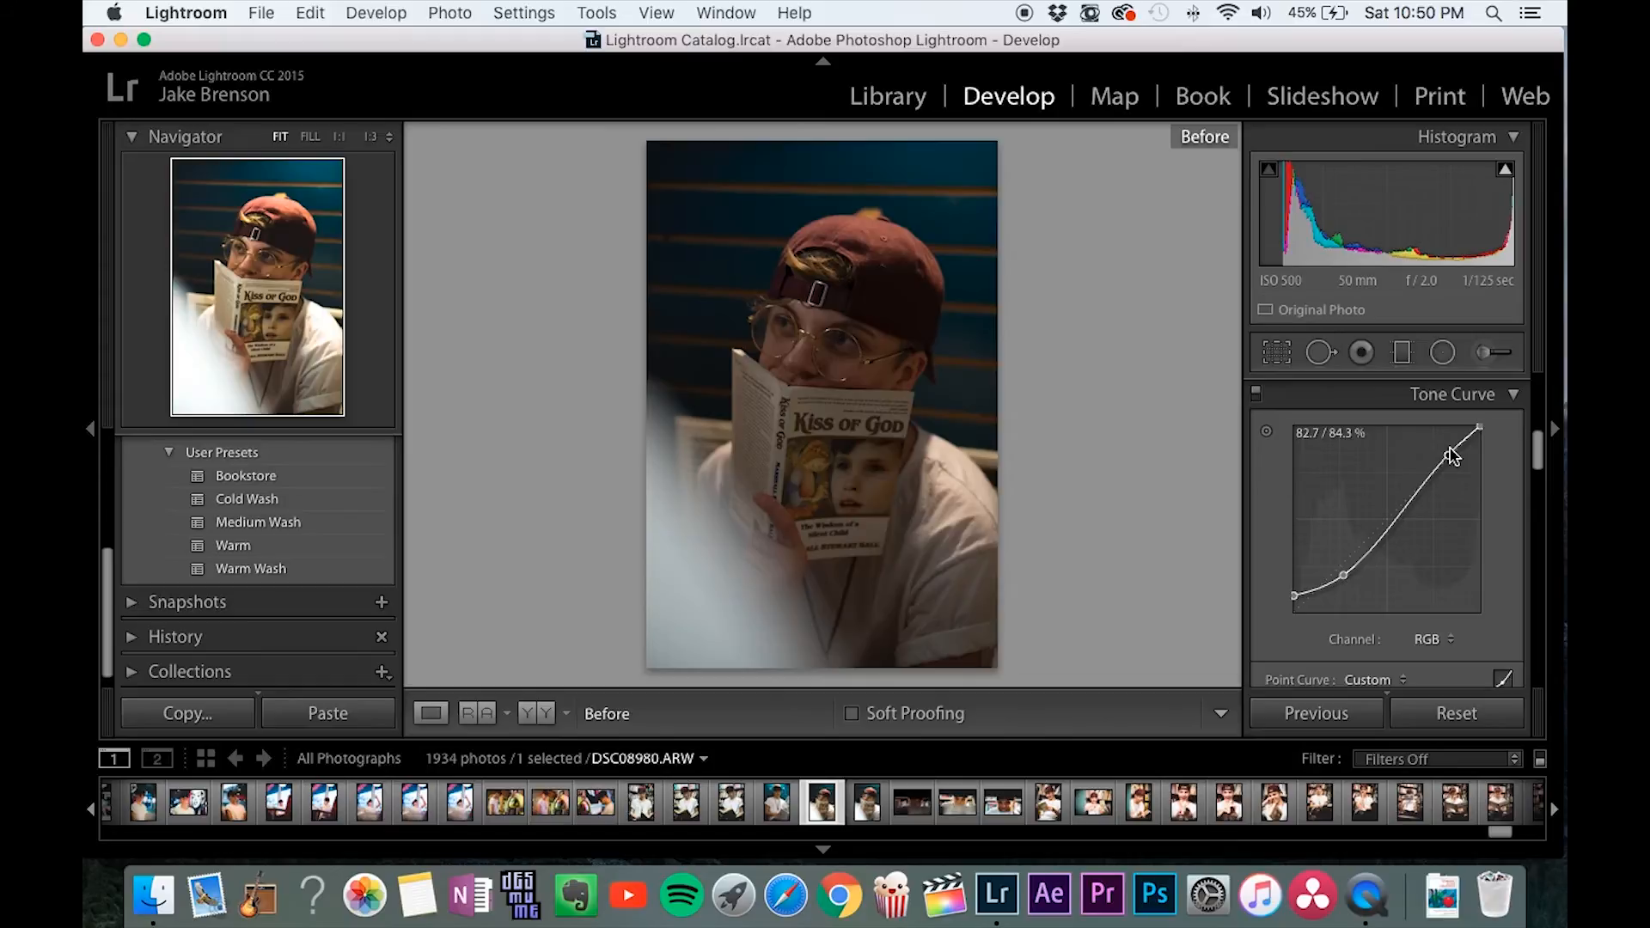
Return to the edited view and set the HSL saturation of orange to +25 and of yellow to -58.
key("backslash")
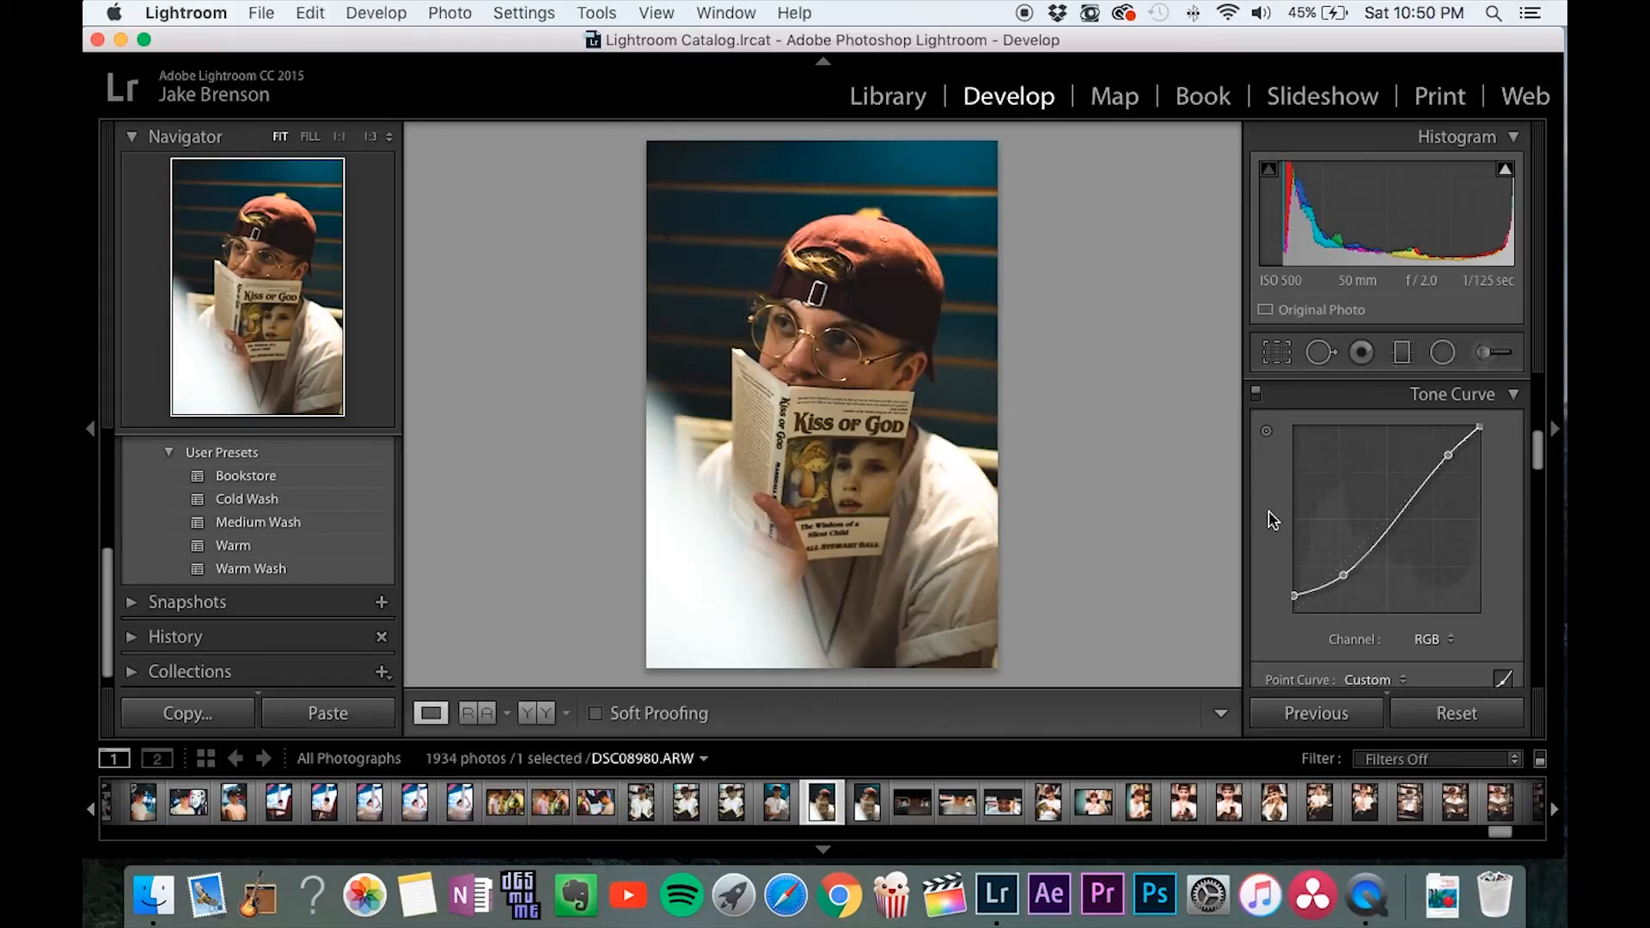
scroll(1269, 515, "down", 3)
scroll(1269, 518, "down", 2)
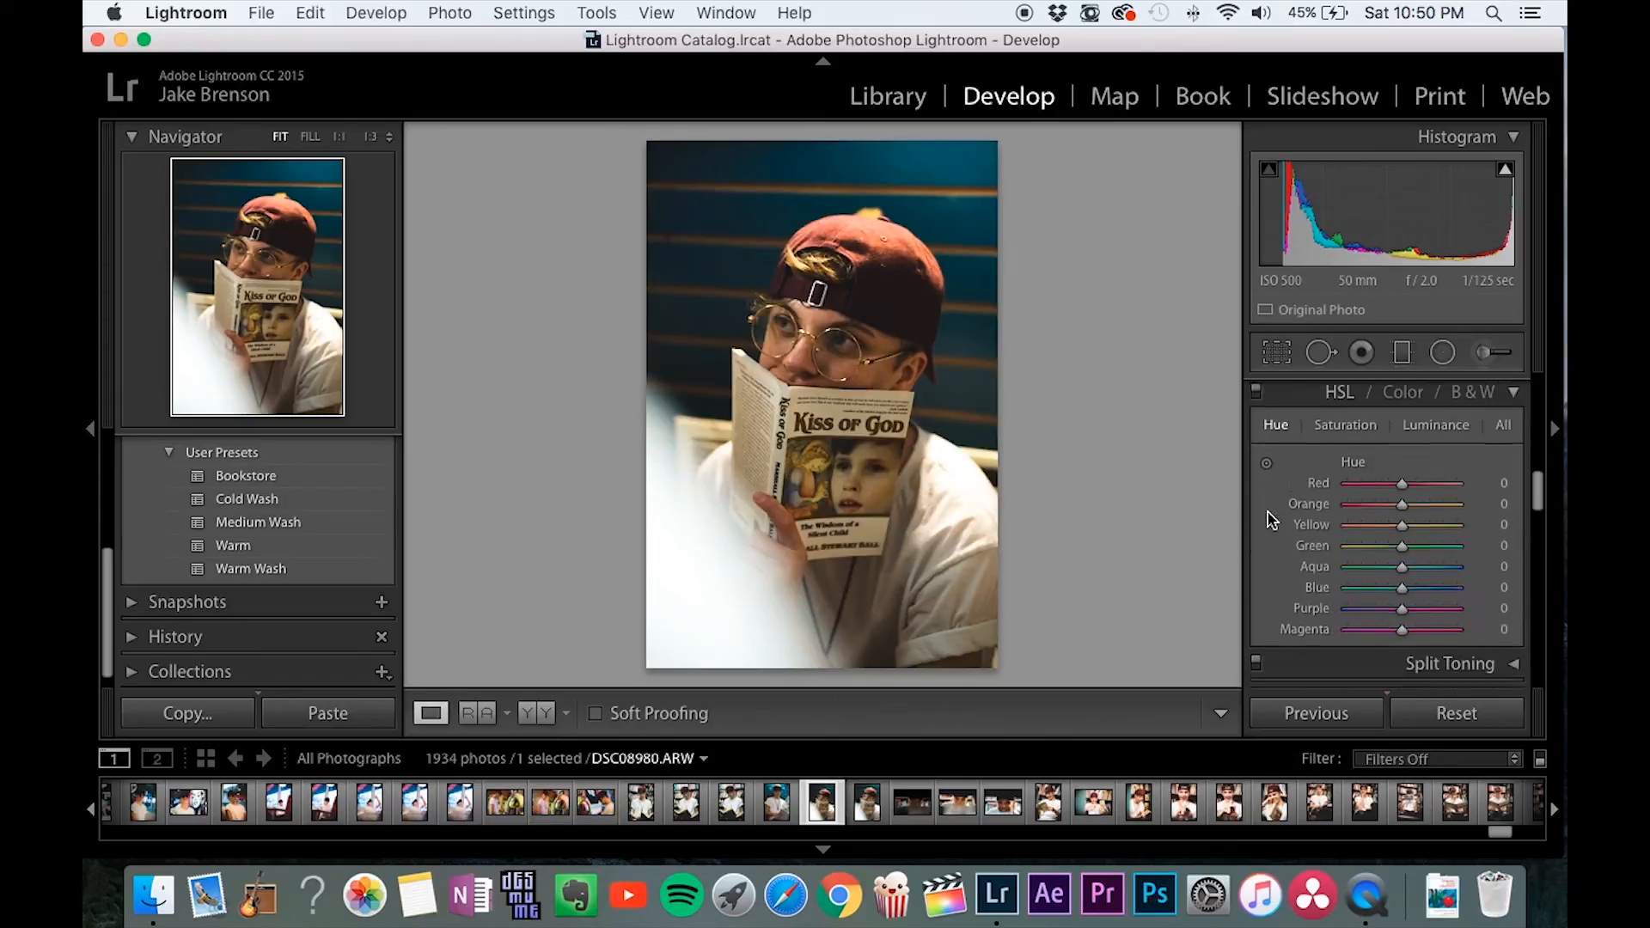
scroll(1271, 518, "up", 1)
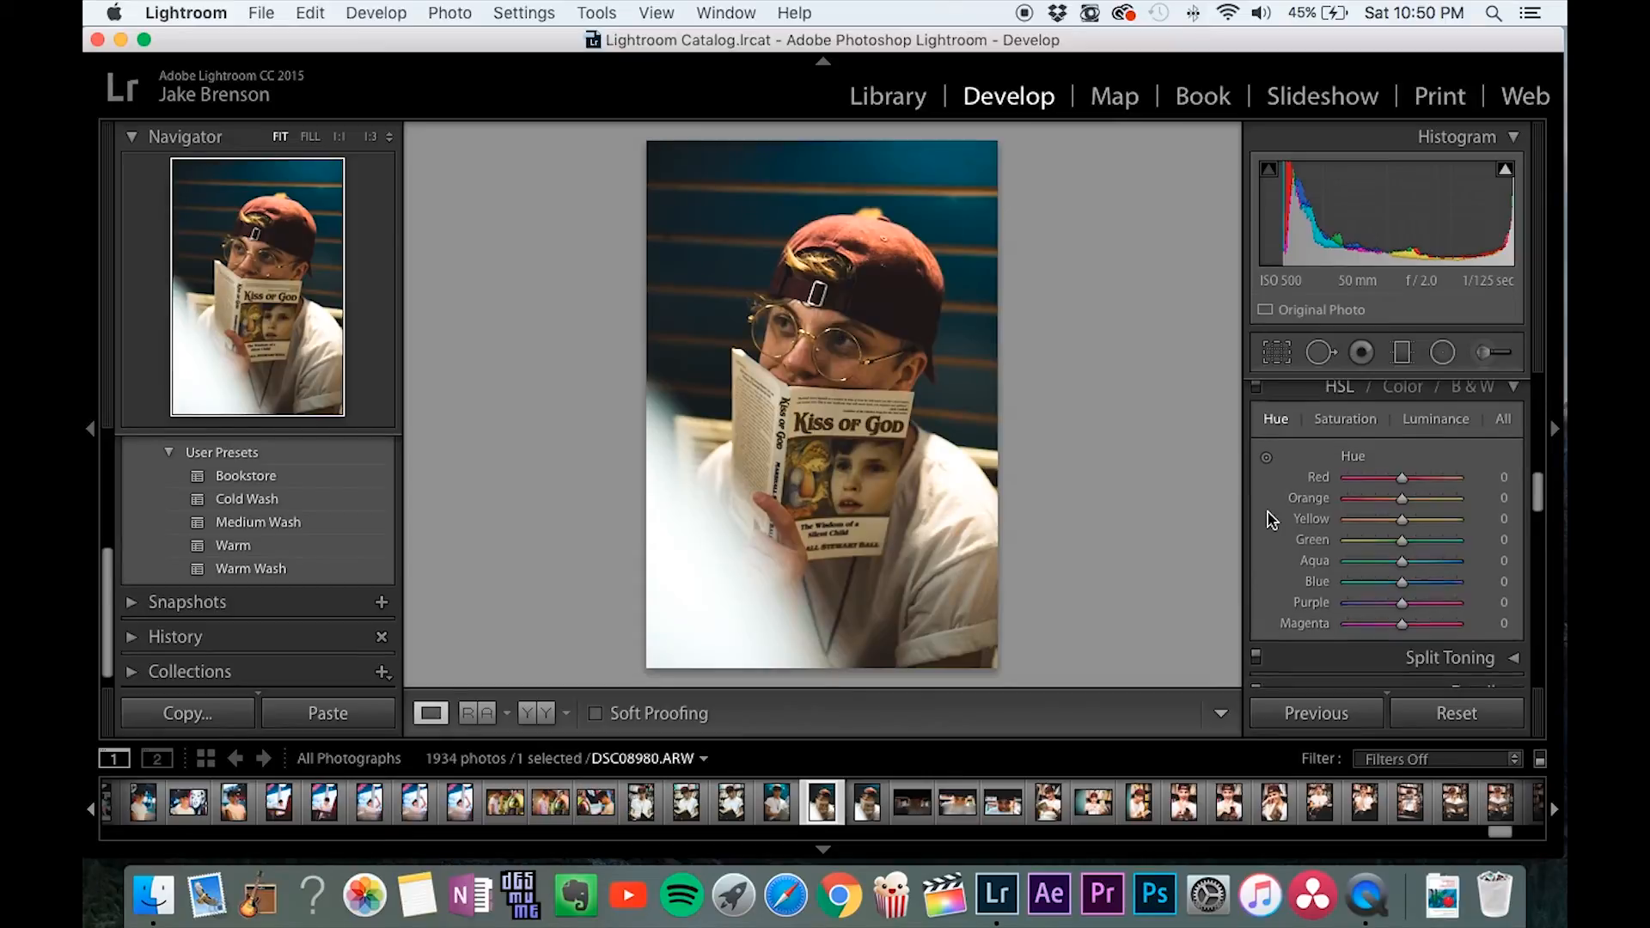
left_click(1346, 438)
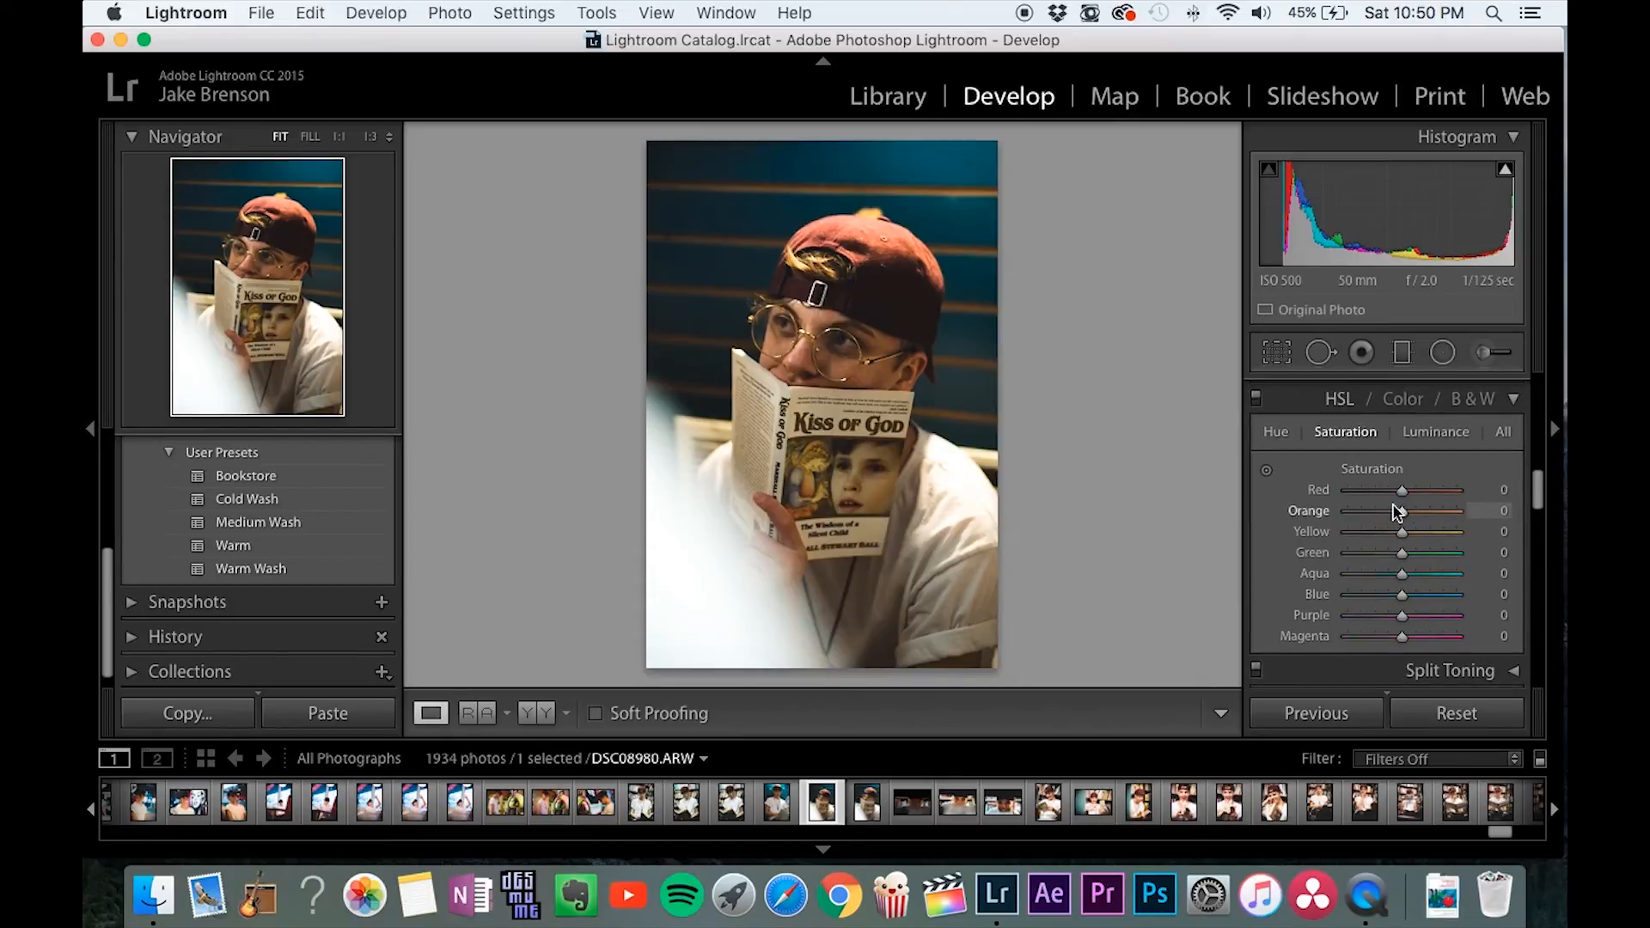
left_click_drag(1406, 515, 1414, 519)
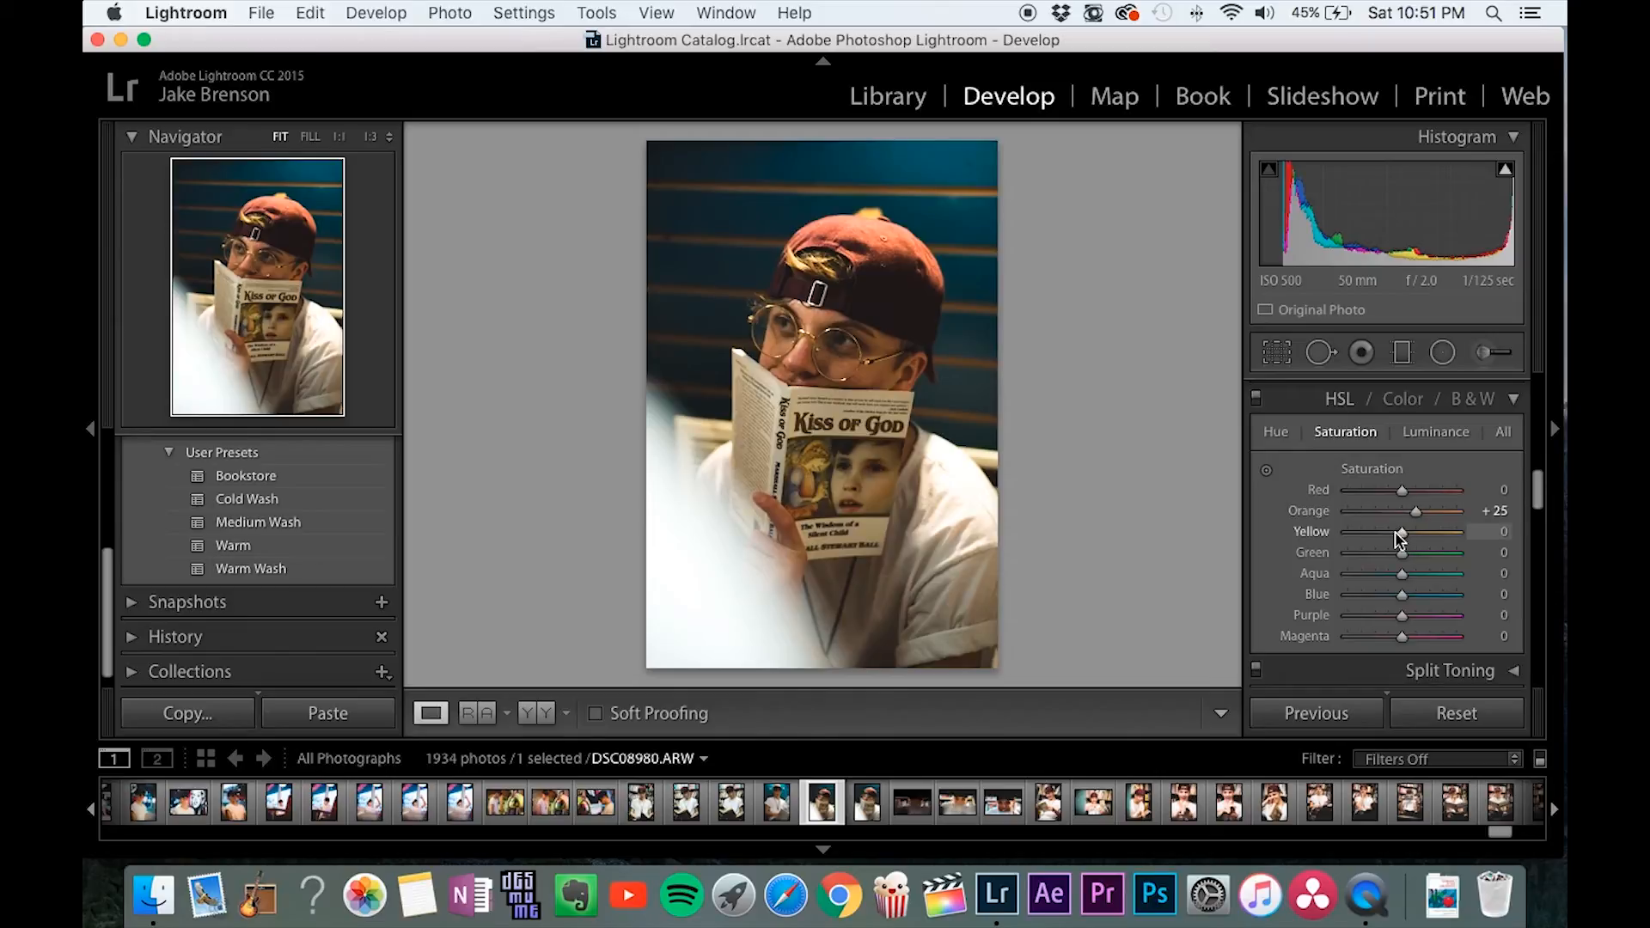
left_click_drag(1402, 533, 1371, 534)
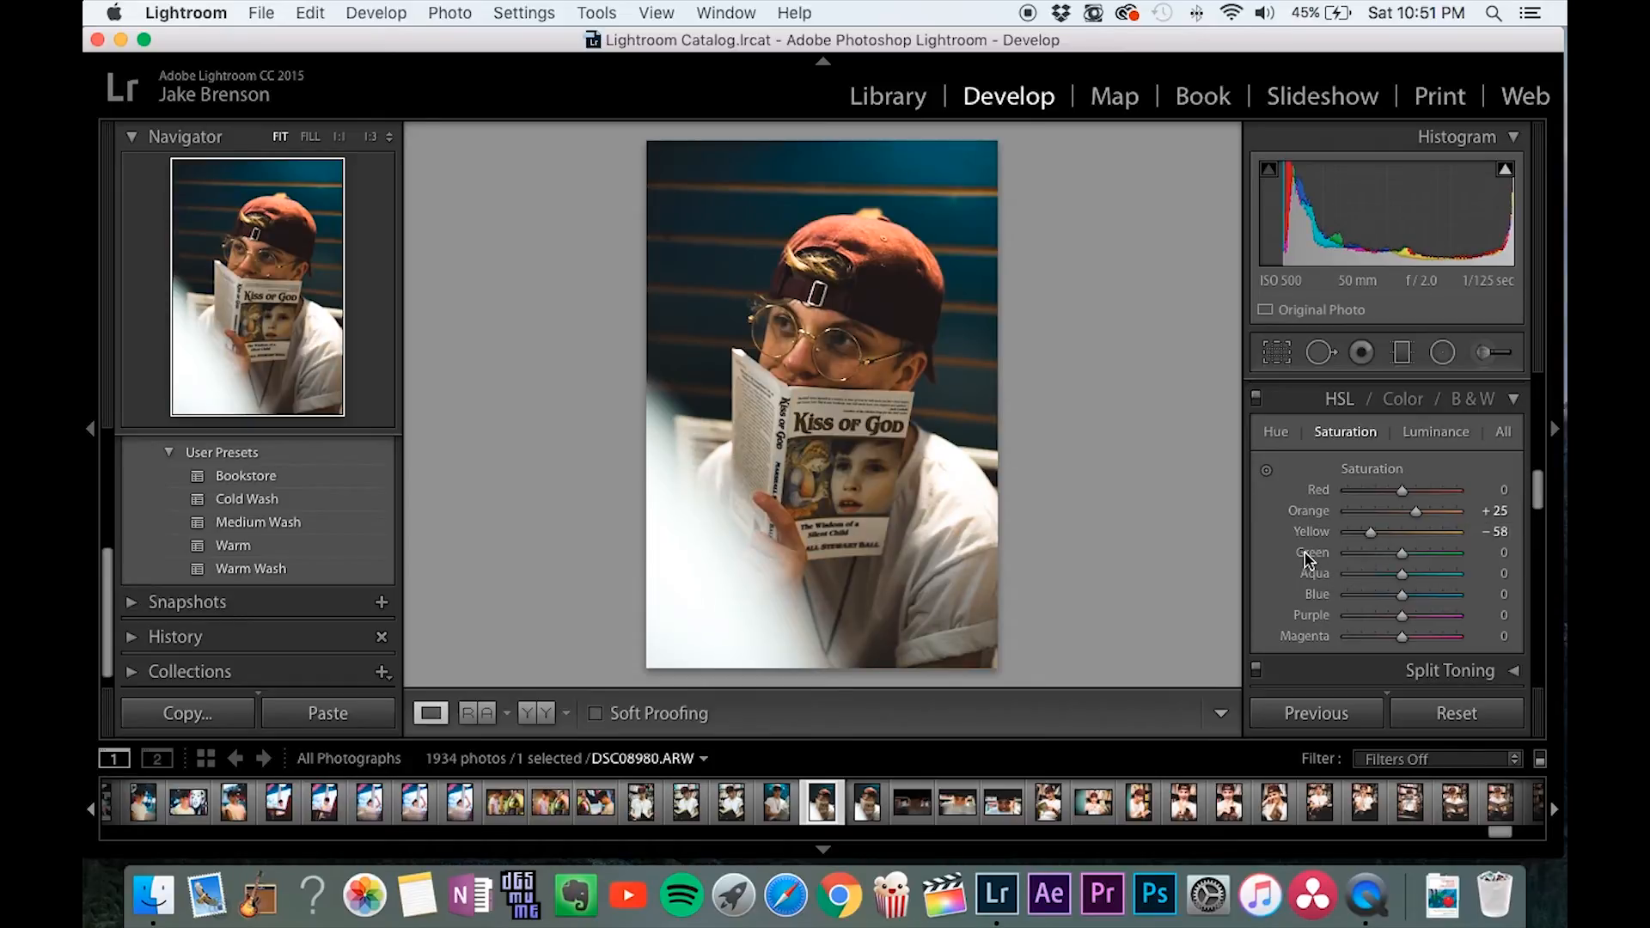
Try a slight luminance noise reduction on the photo, and reset it to 0.
scroll(1324, 563, "down", 3)
scroll(1307, 561, "down", 1)
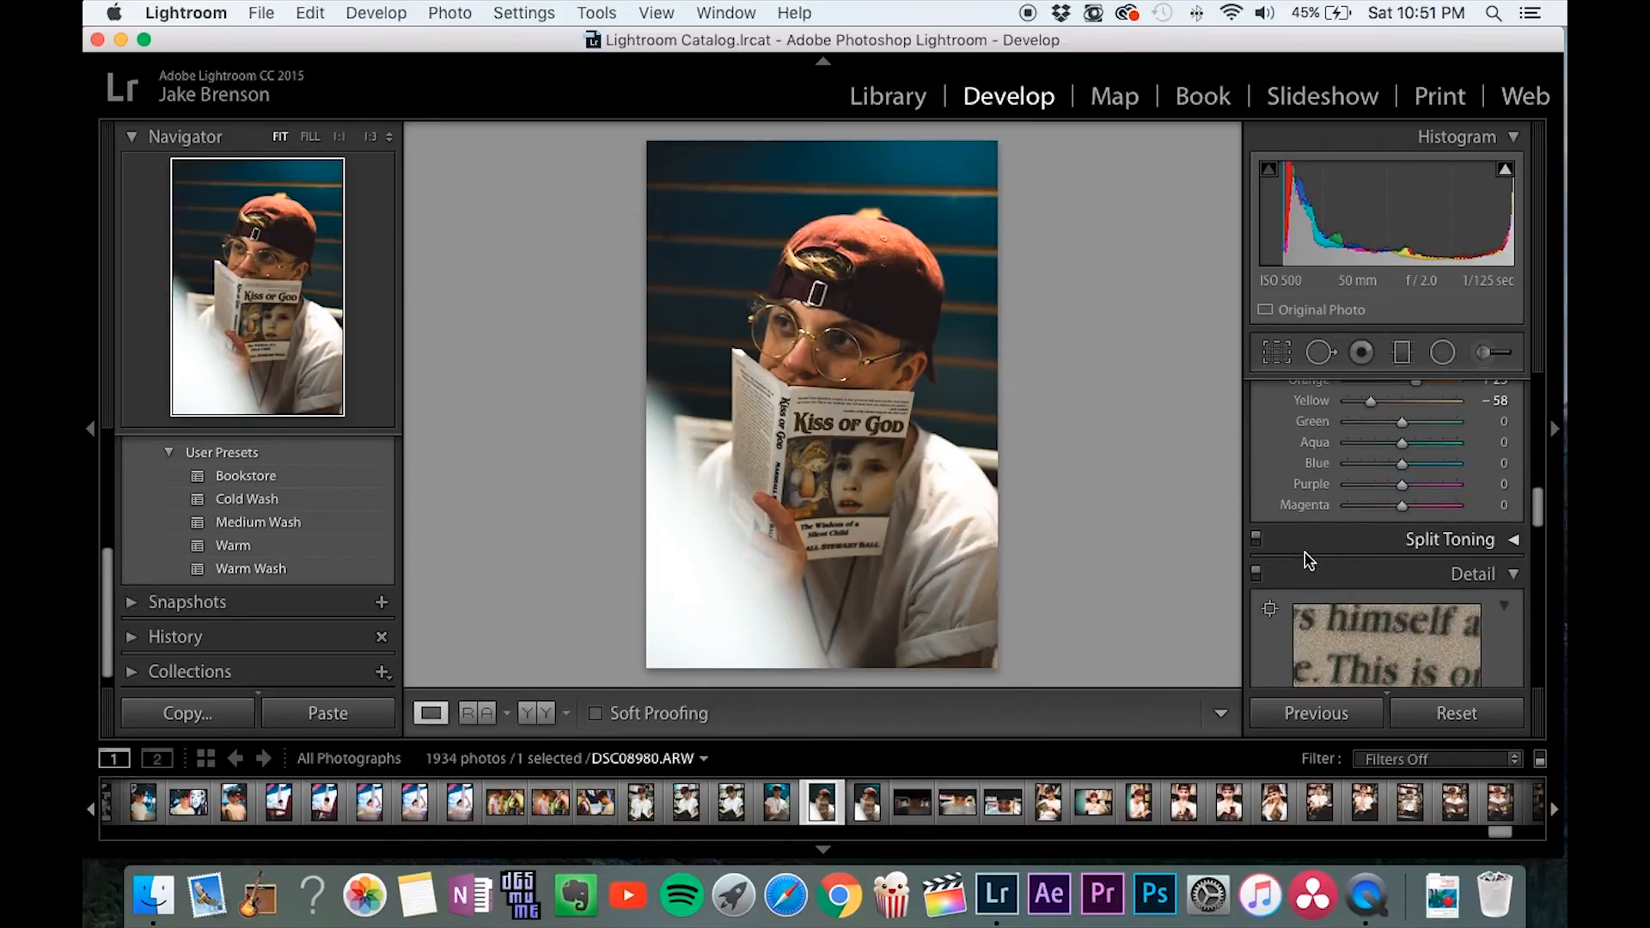
scroll(1285, 516, "down", 5)
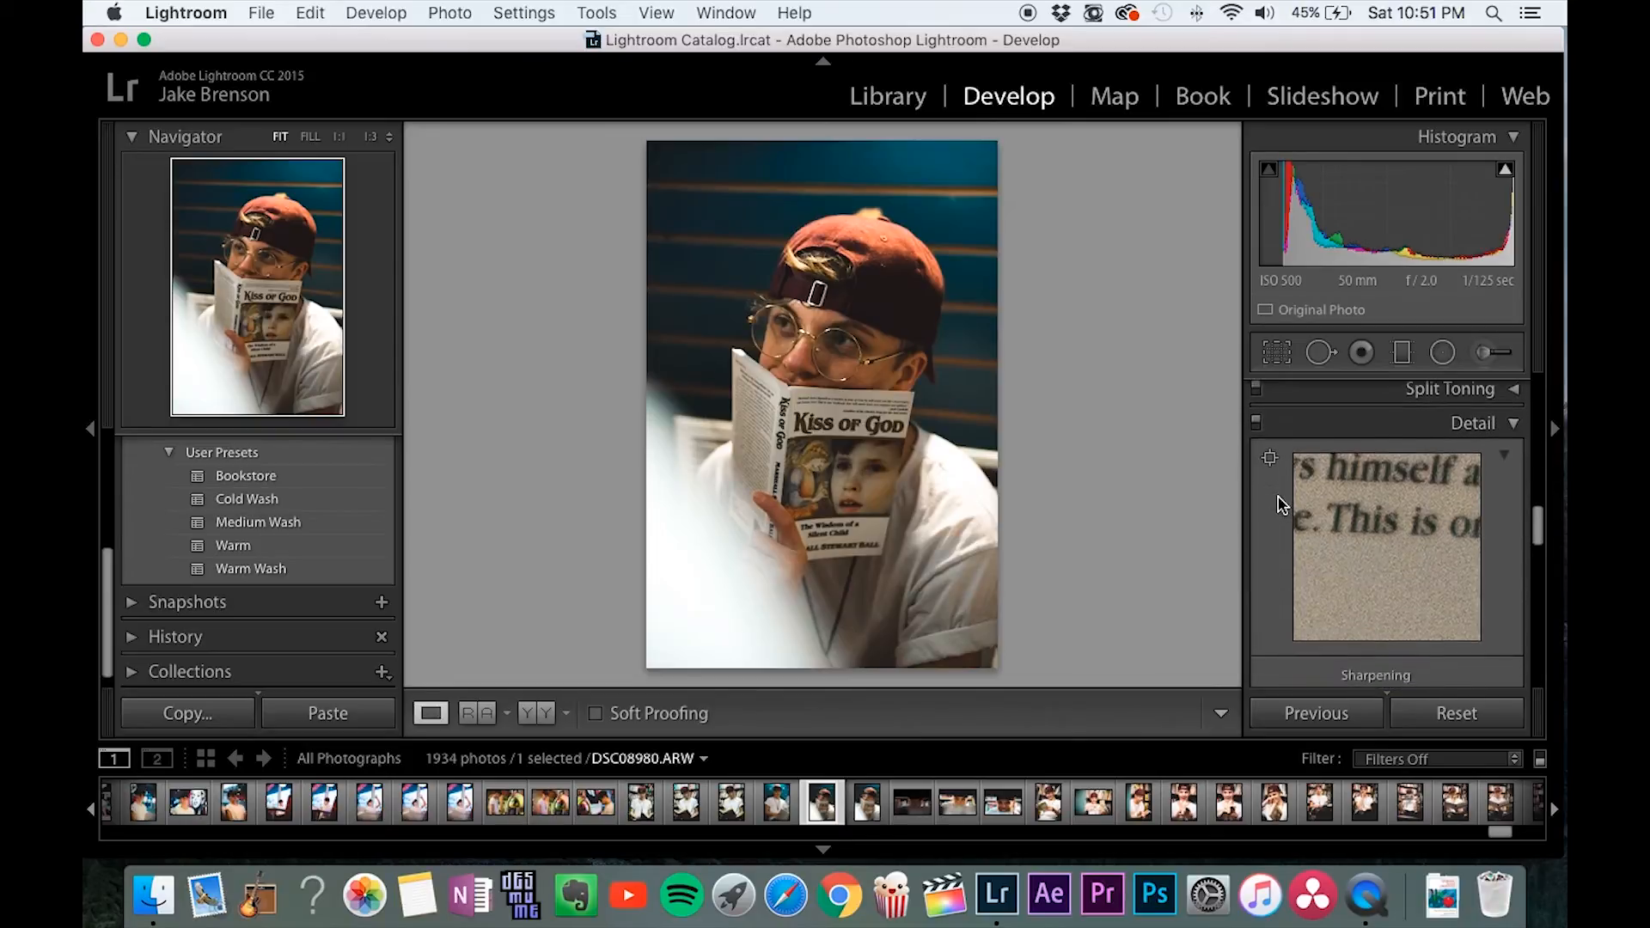
scroll(1282, 504, "down", 3)
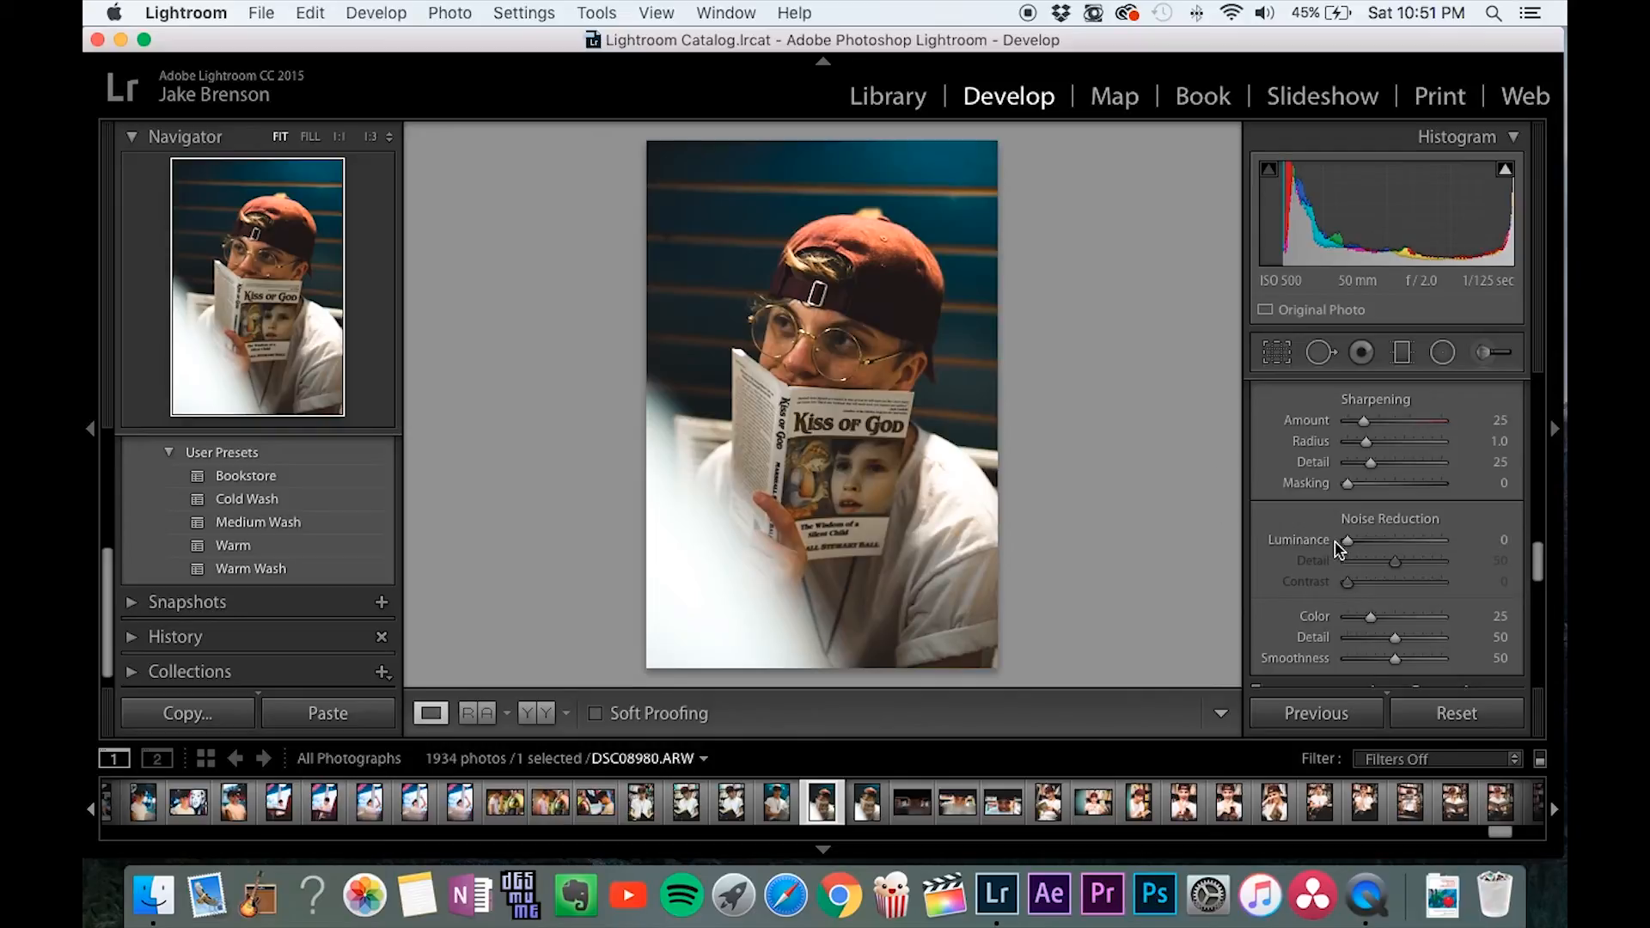
left_click_drag(1345, 541, 1360, 546)
double_click(1325, 547)
Try a manual lens distortion of +54 with Constrain Crop enabled, and reset the distortion and disable Constrain Crop.
scroll(1297, 564, "down", 3)
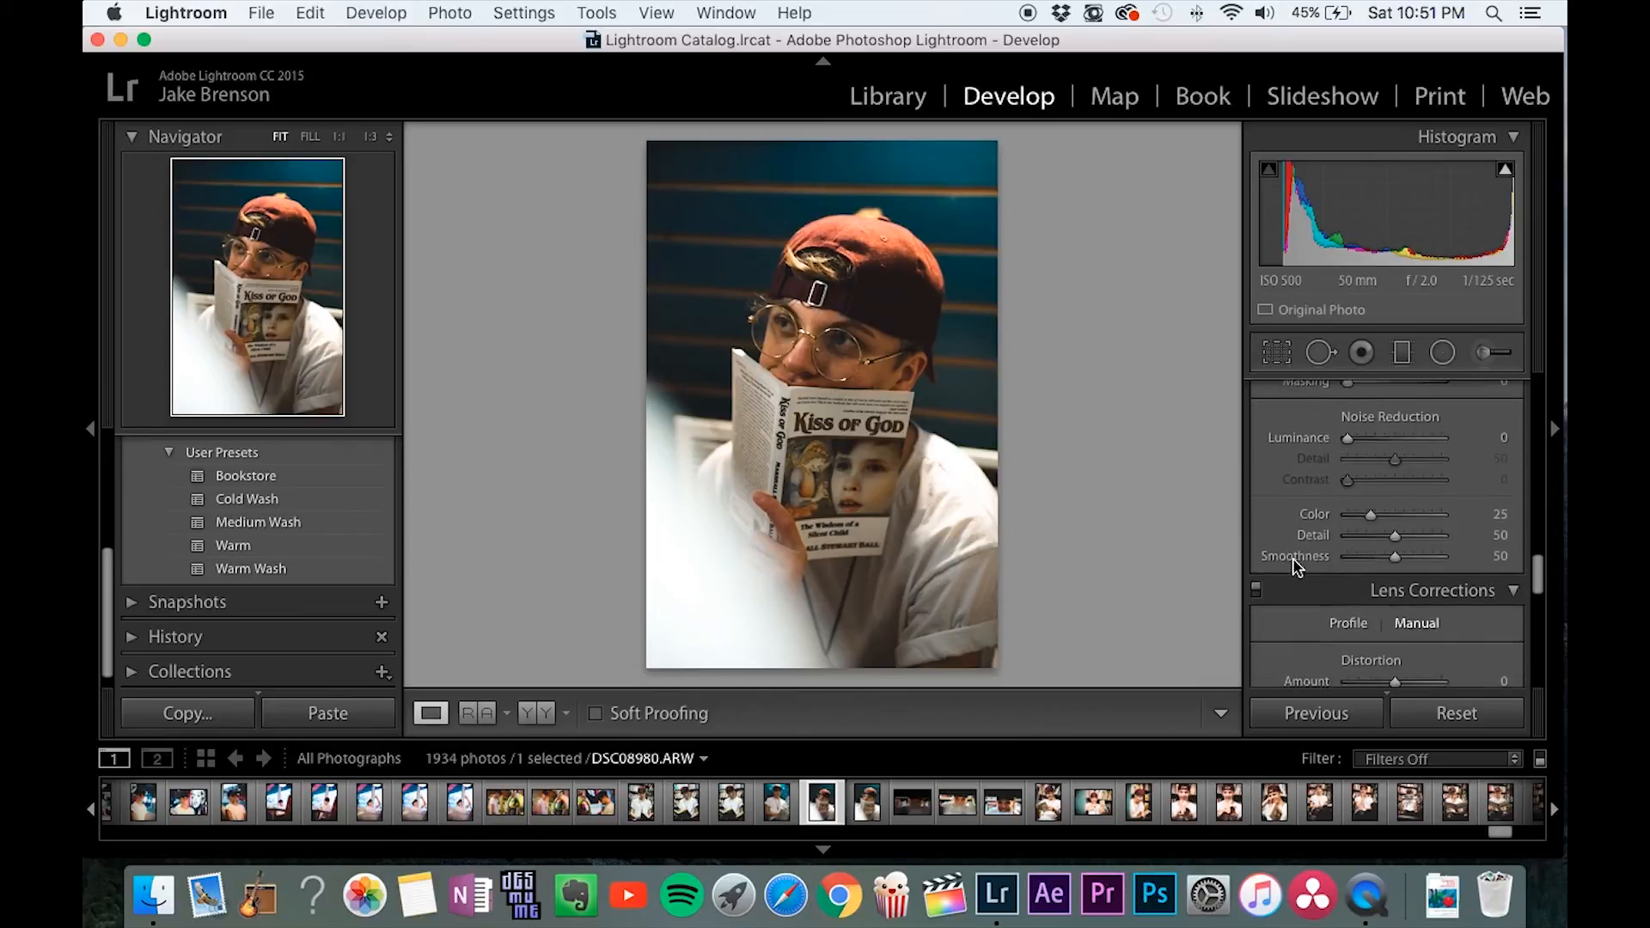
scroll(1297, 568, "down", 4)
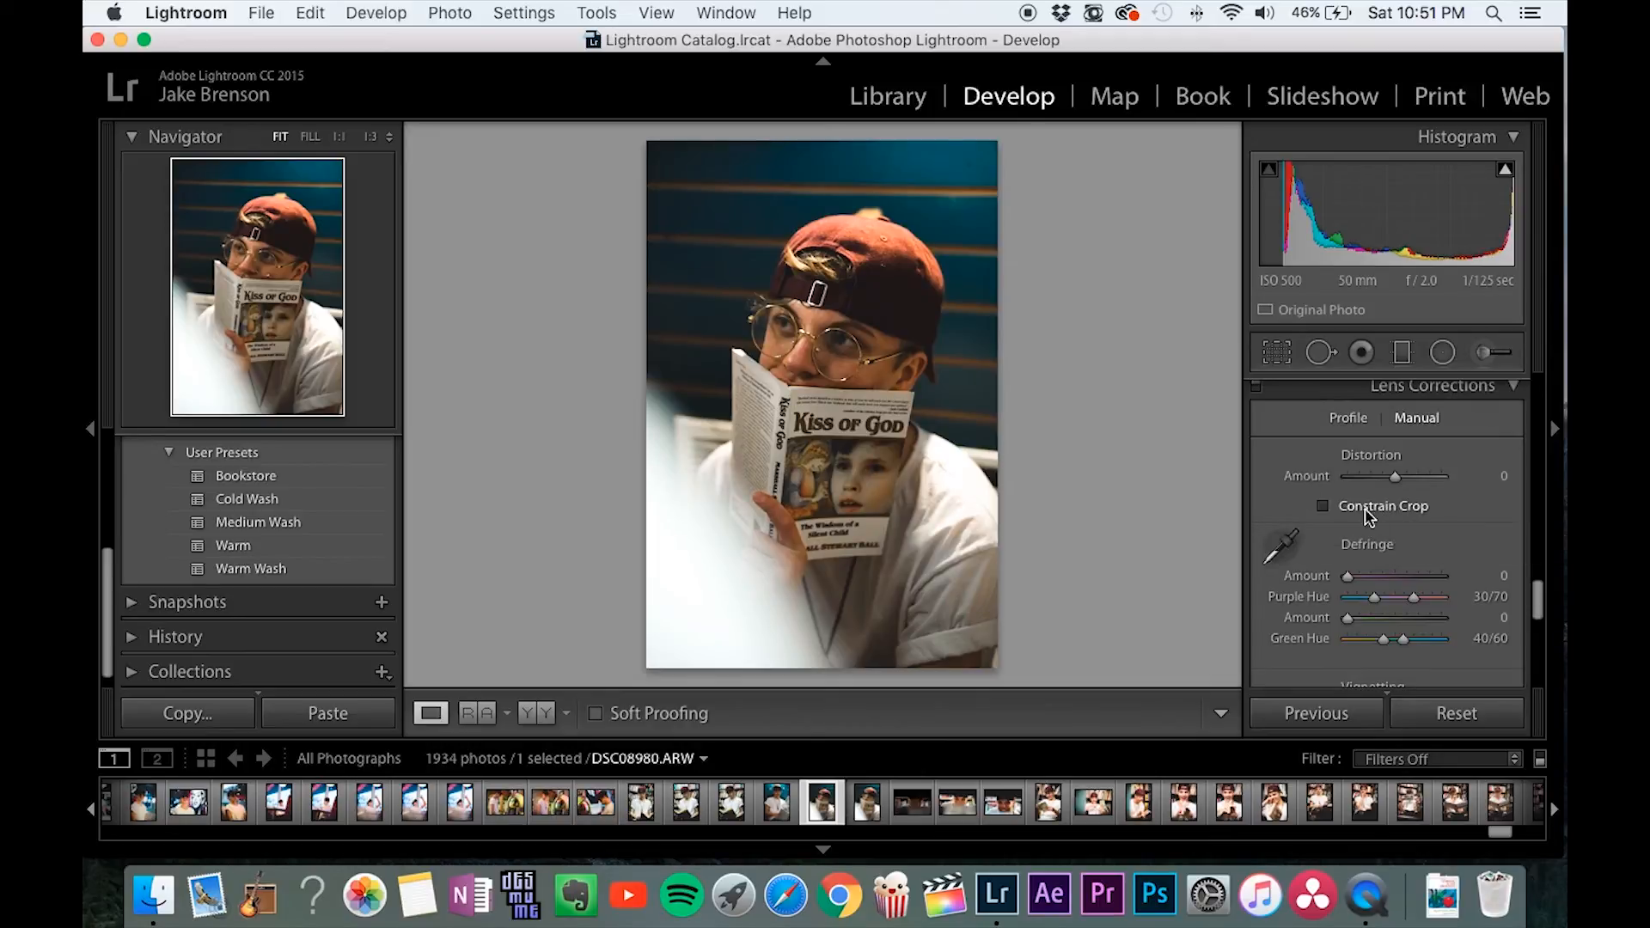
left_click(1368, 512)
left_click_drag(1394, 477, 1419, 479)
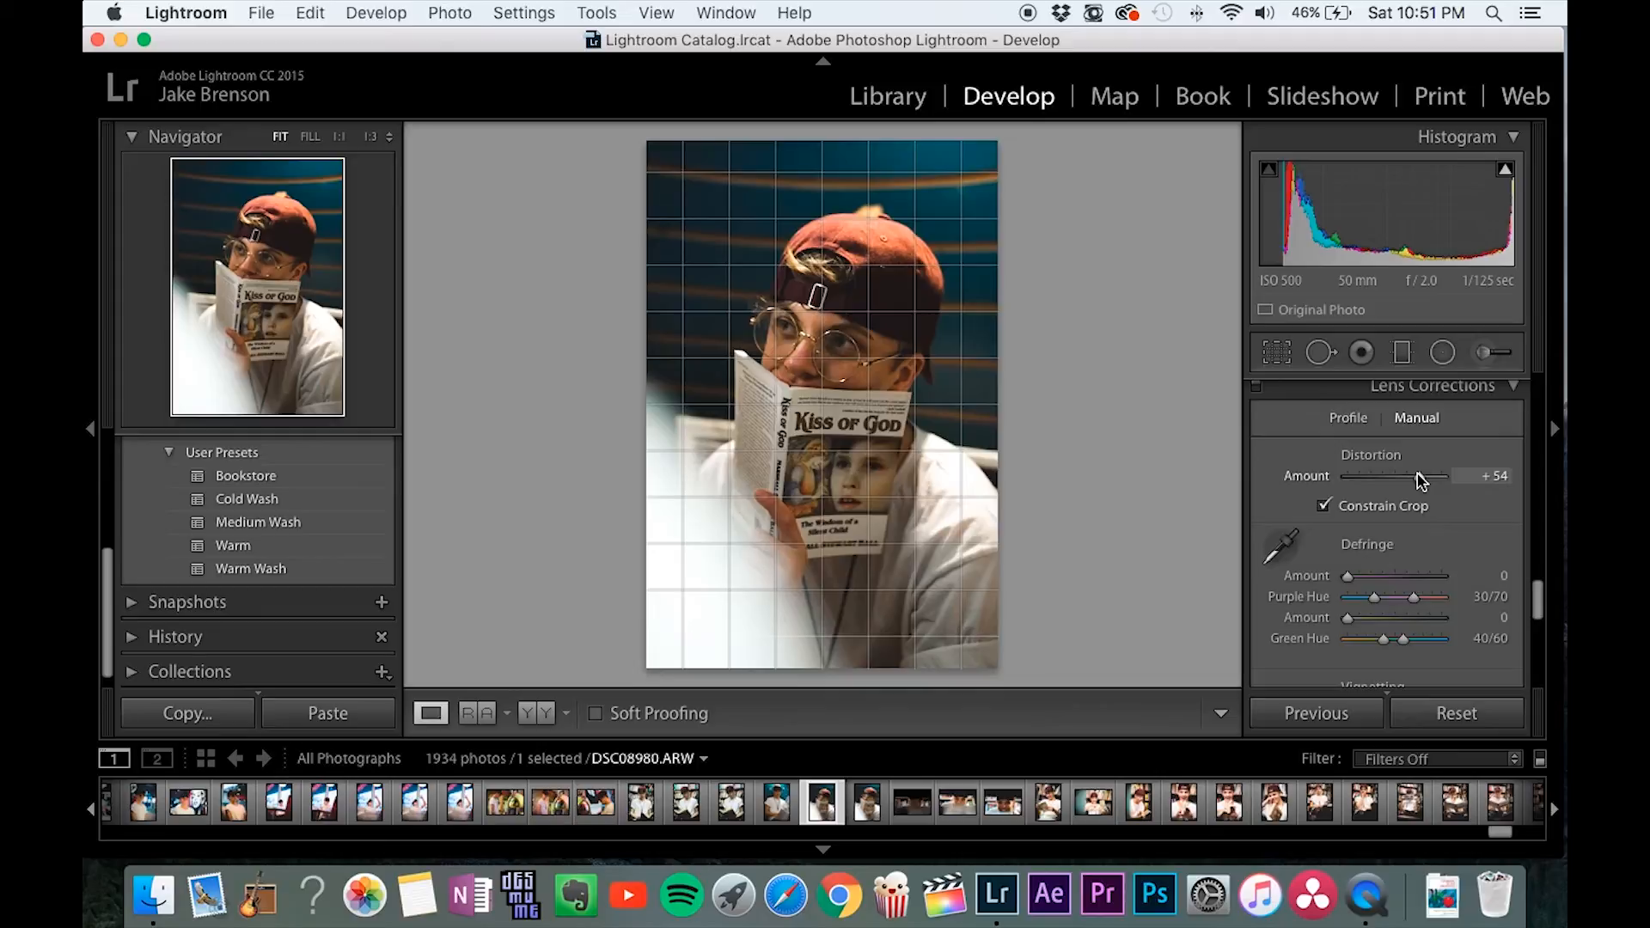
left_click_drag(1443, 481, 1442, 481)
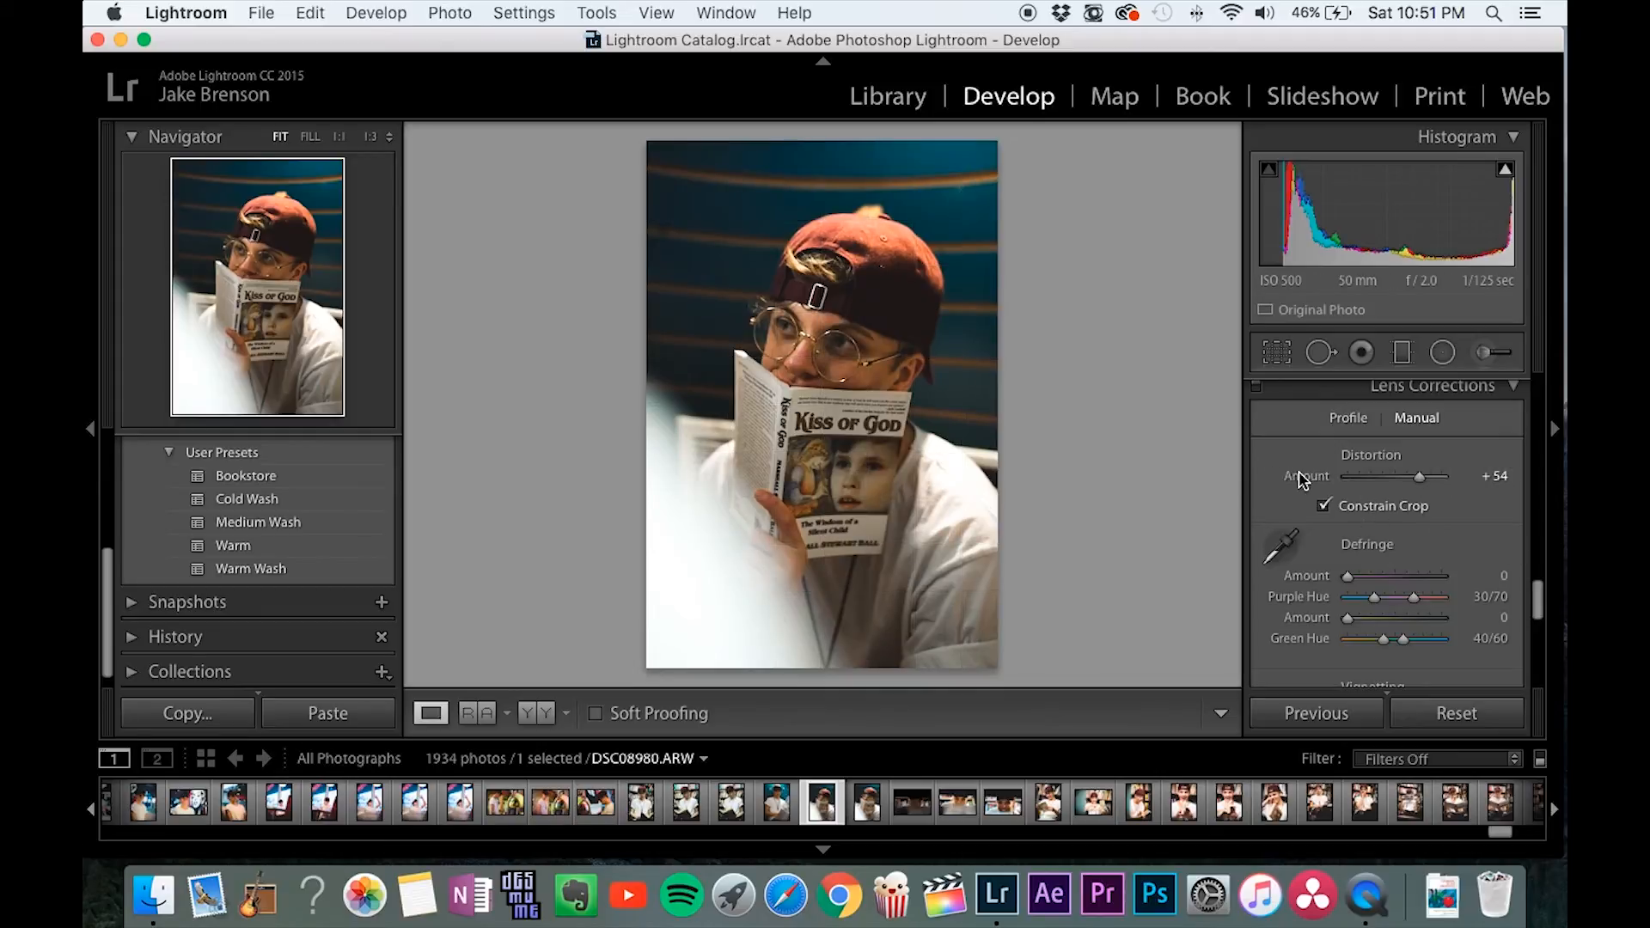
double_click(1305, 477)
left_click(1324, 507)
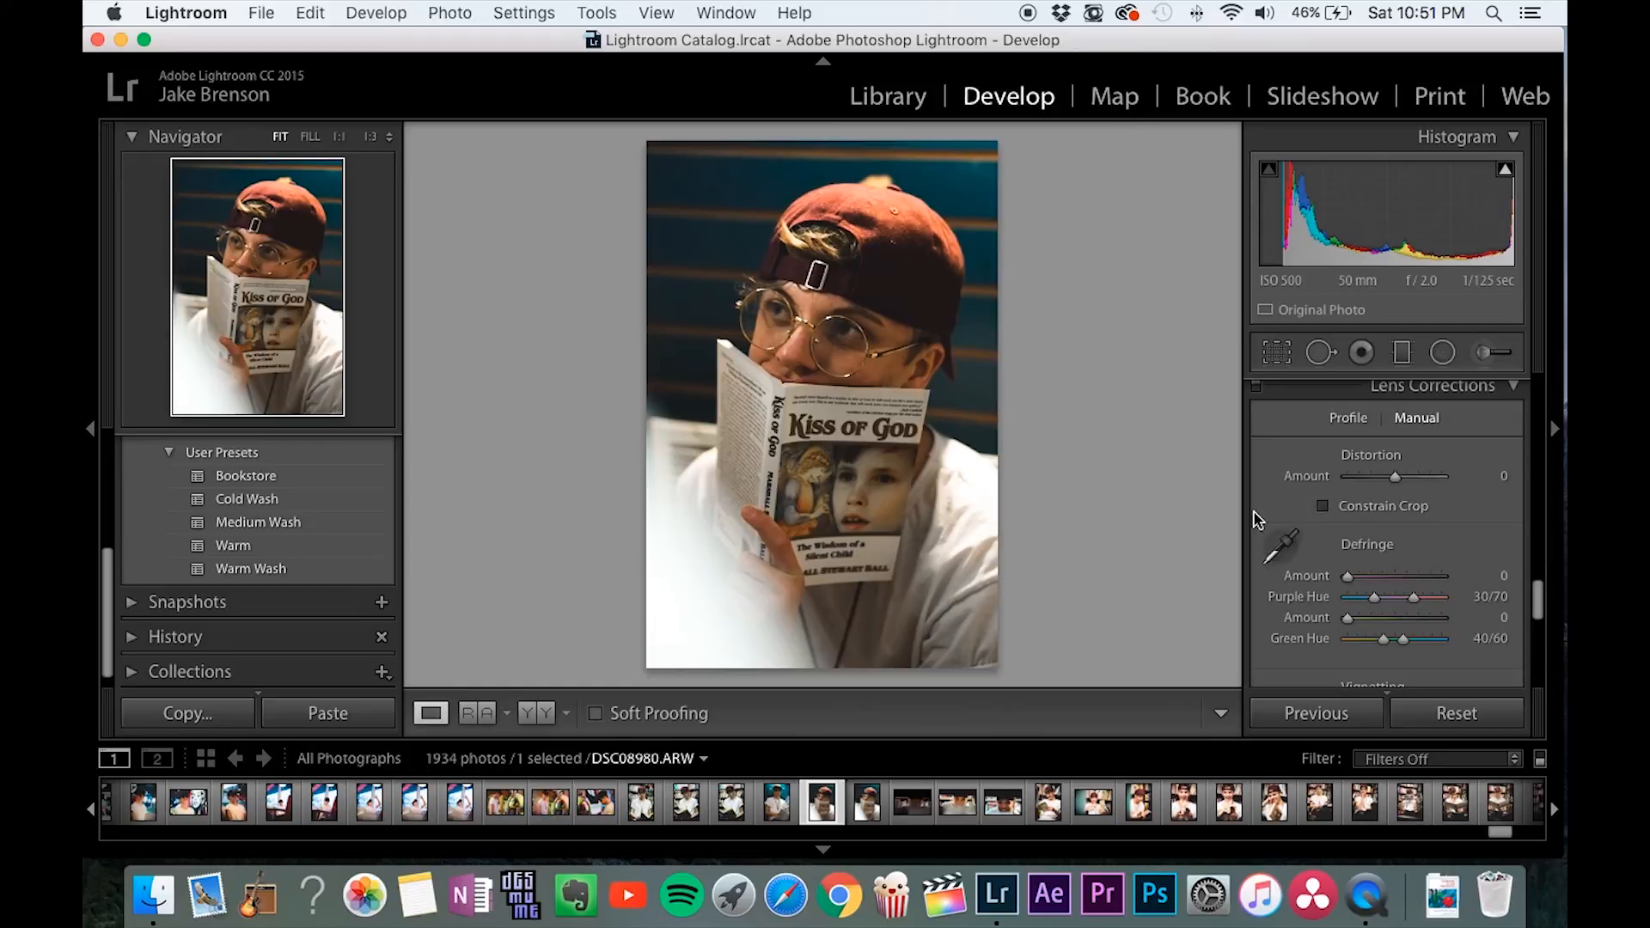
Try a post-crop vignette amount of -33, and reset it to 0.
scroll(1257, 520, "down", 3)
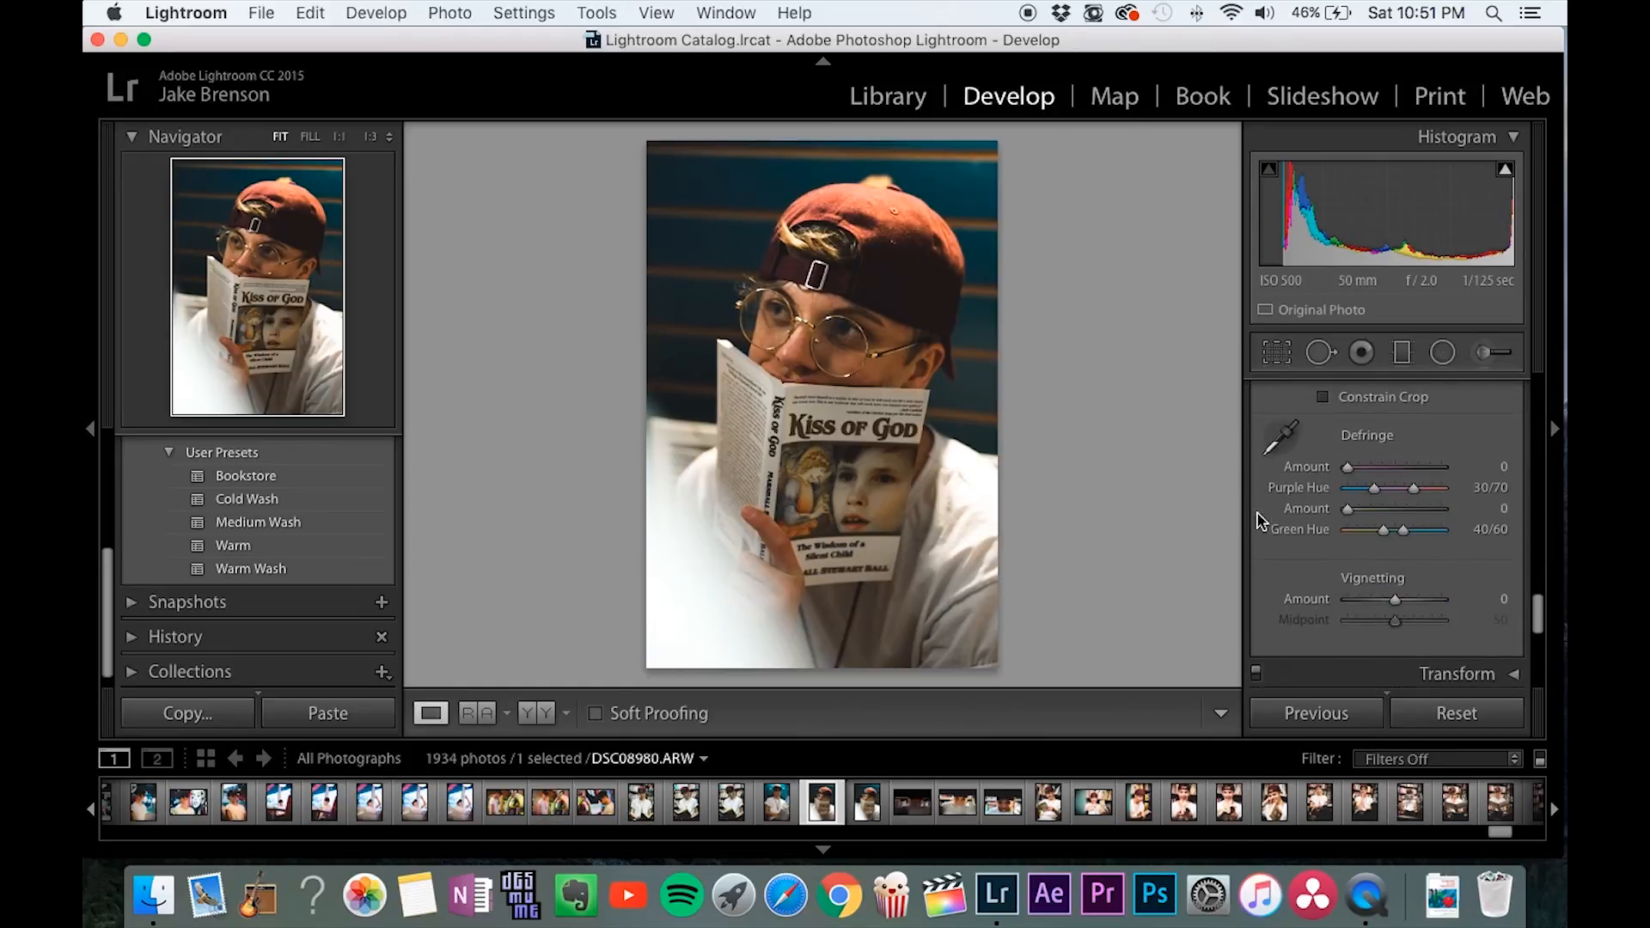
scroll(1262, 512, "down", 1)
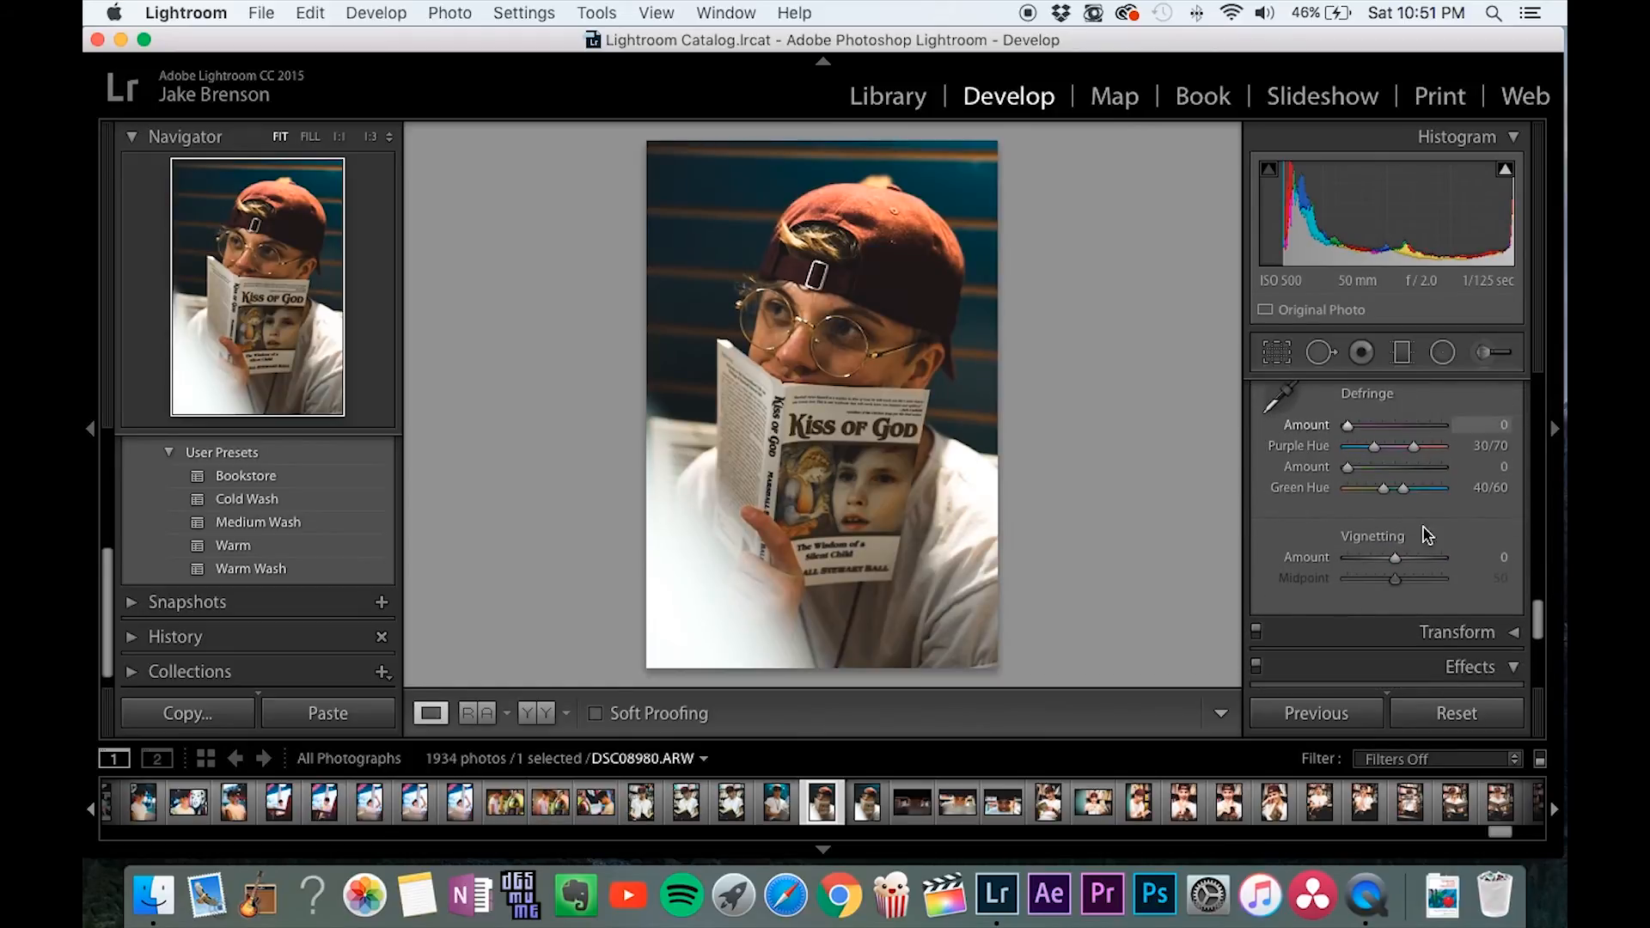
scroll(1259, 483, "down", 5)
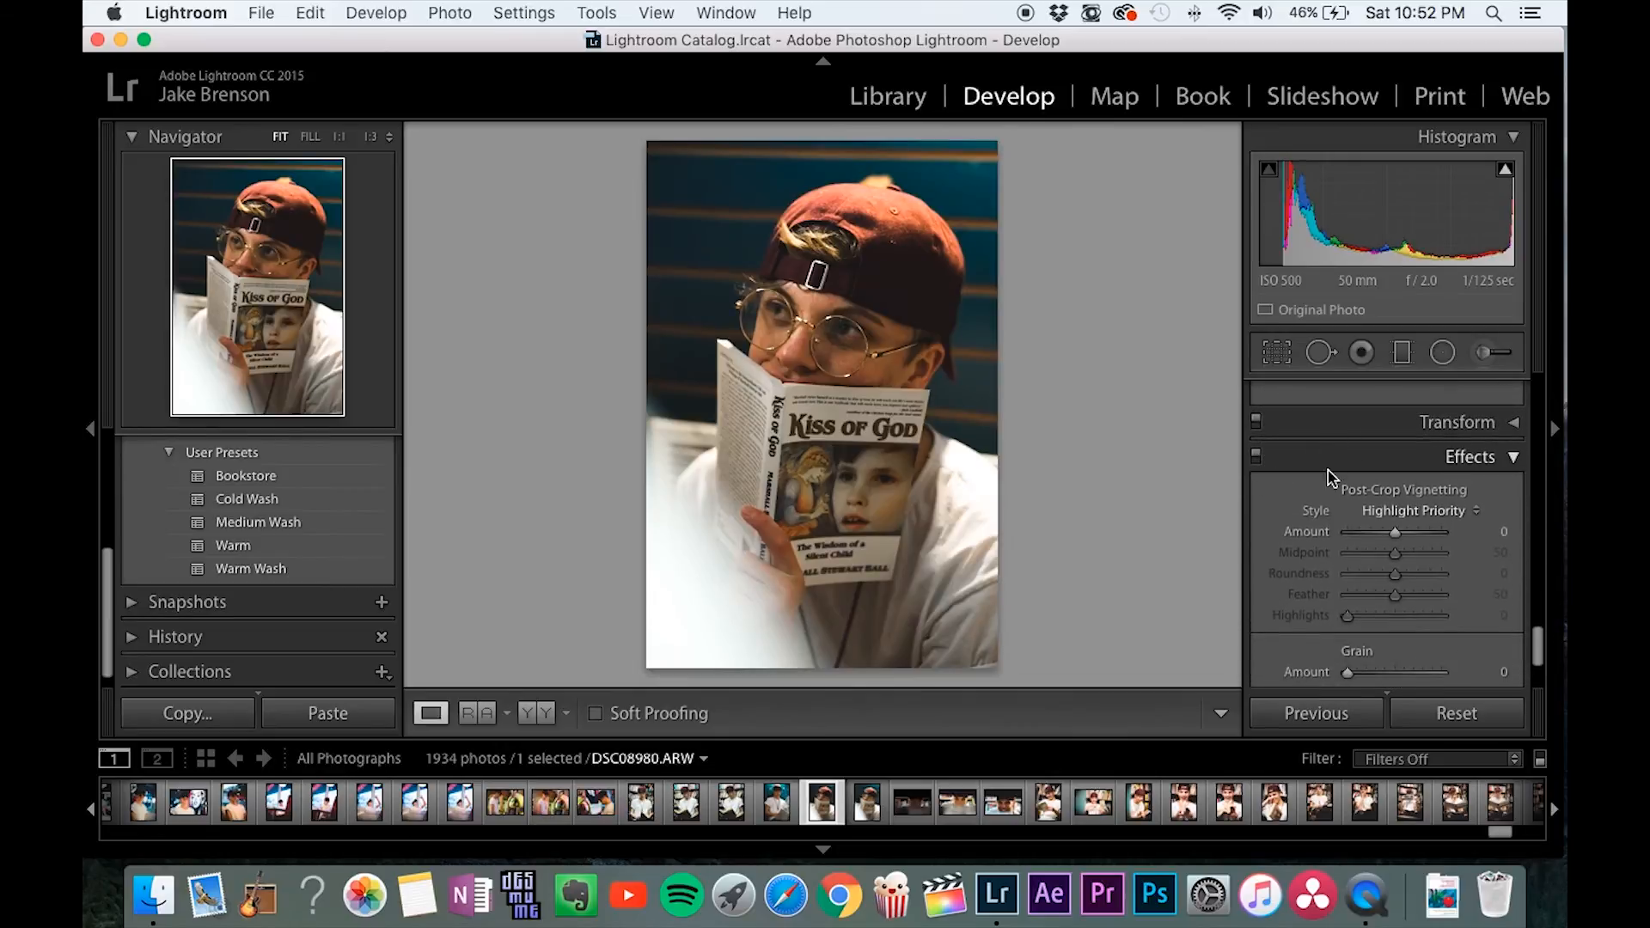
scroll(1259, 503, "down", 2)
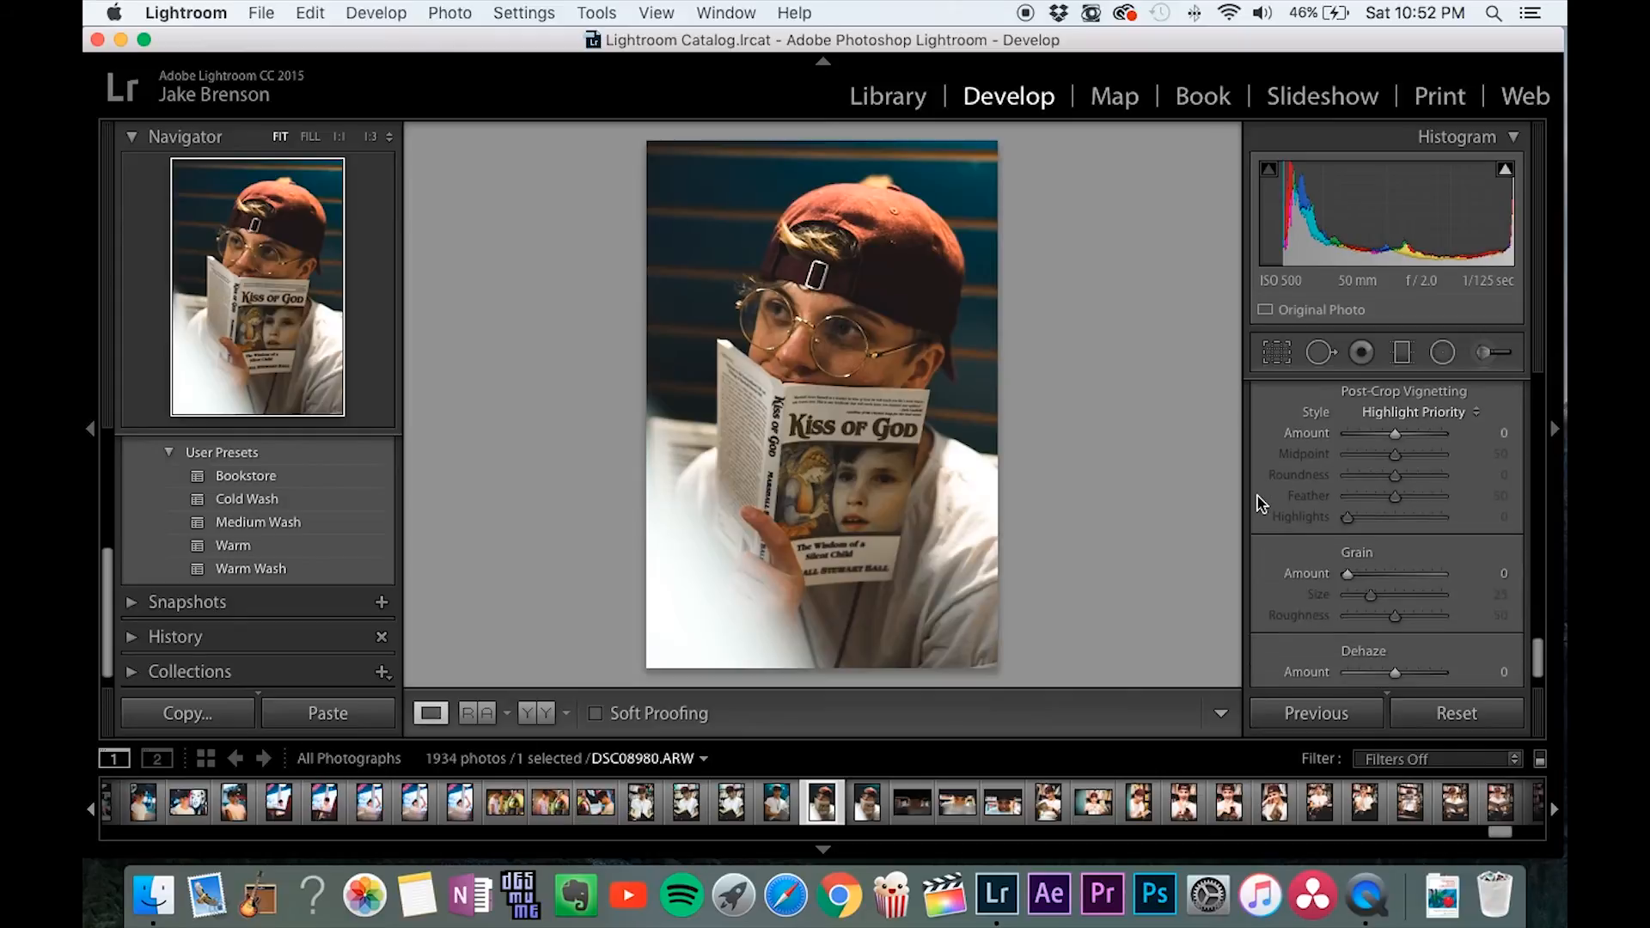
scroll(1260, 502, "down", 1)
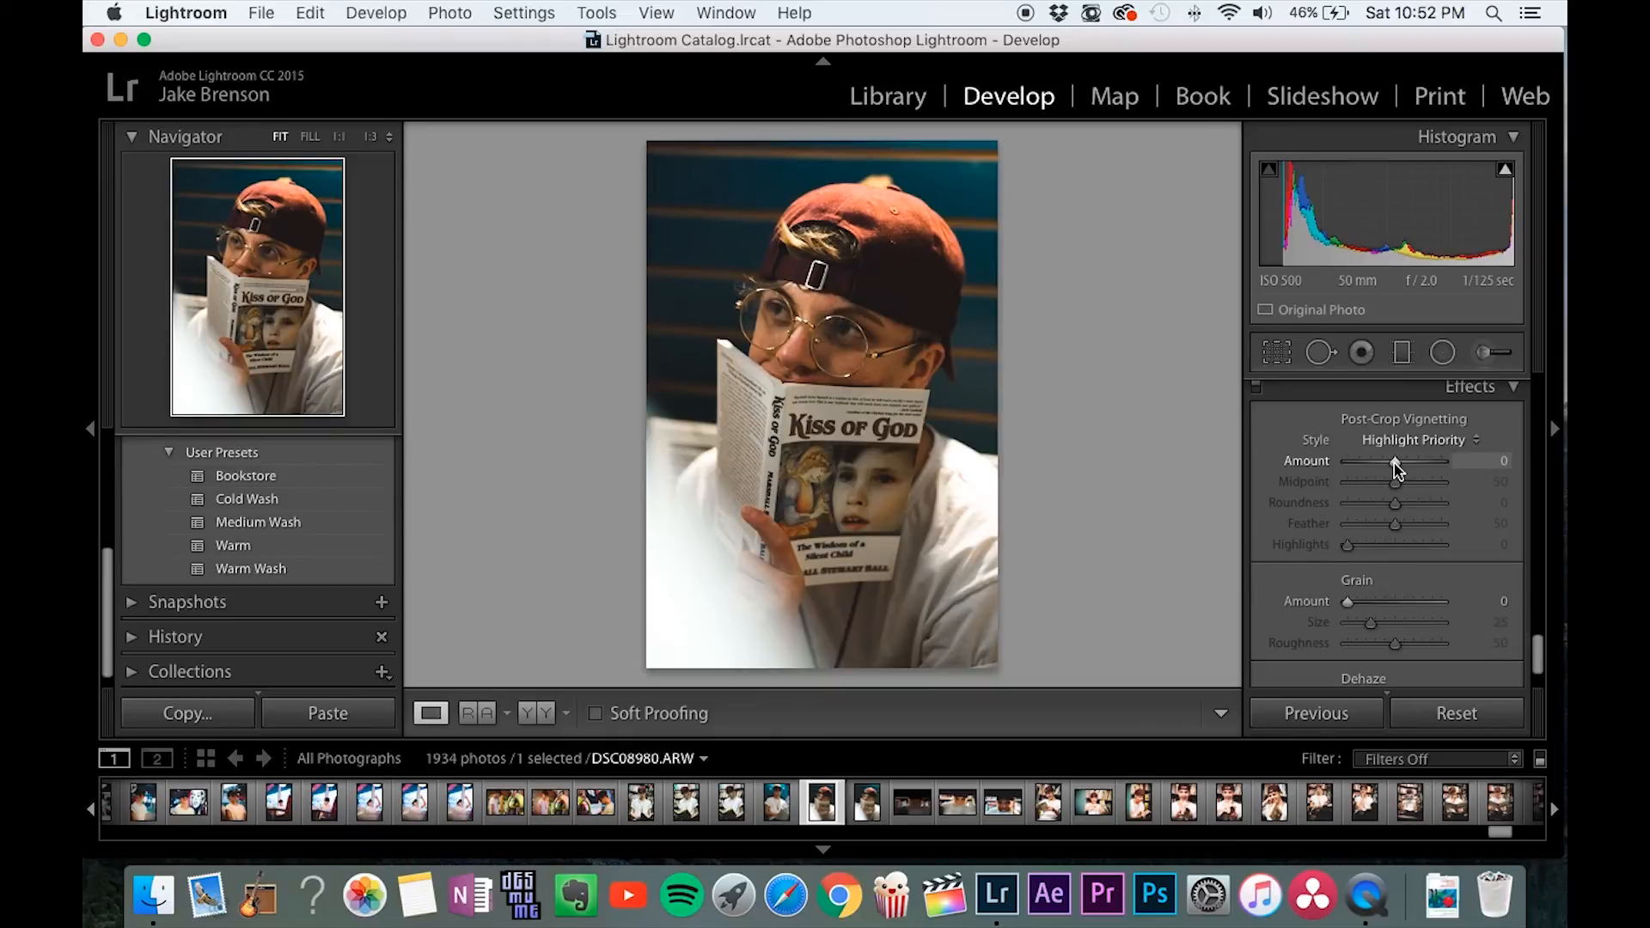
left_click_drag(1394, 467, 1379, 467)
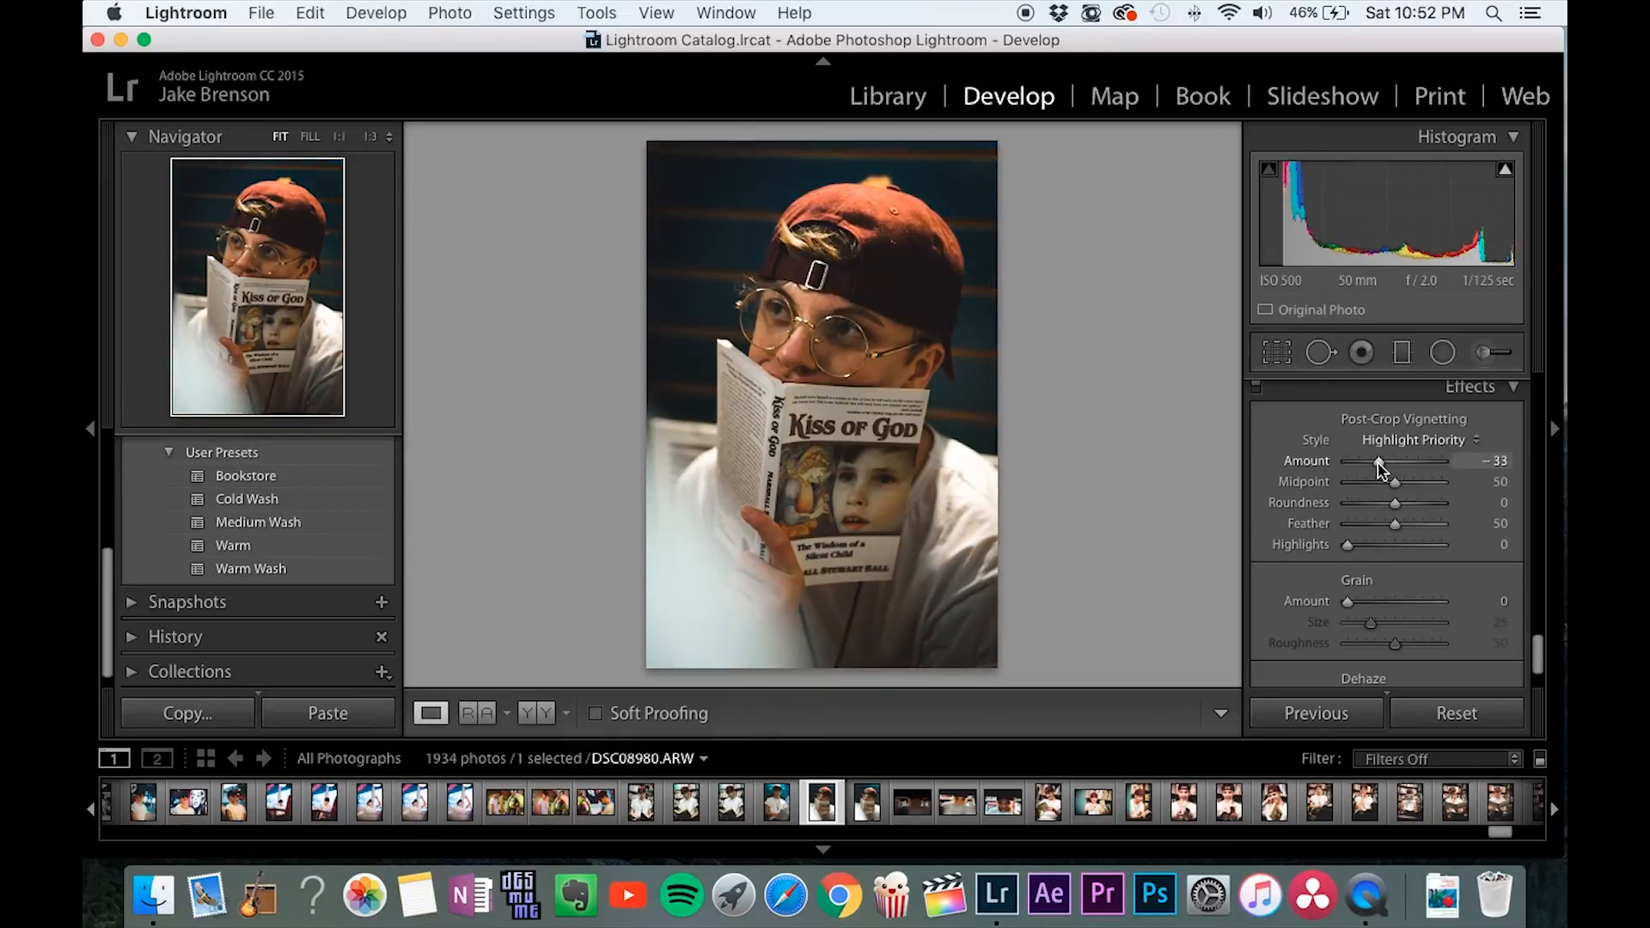
double_click(1312, 469)
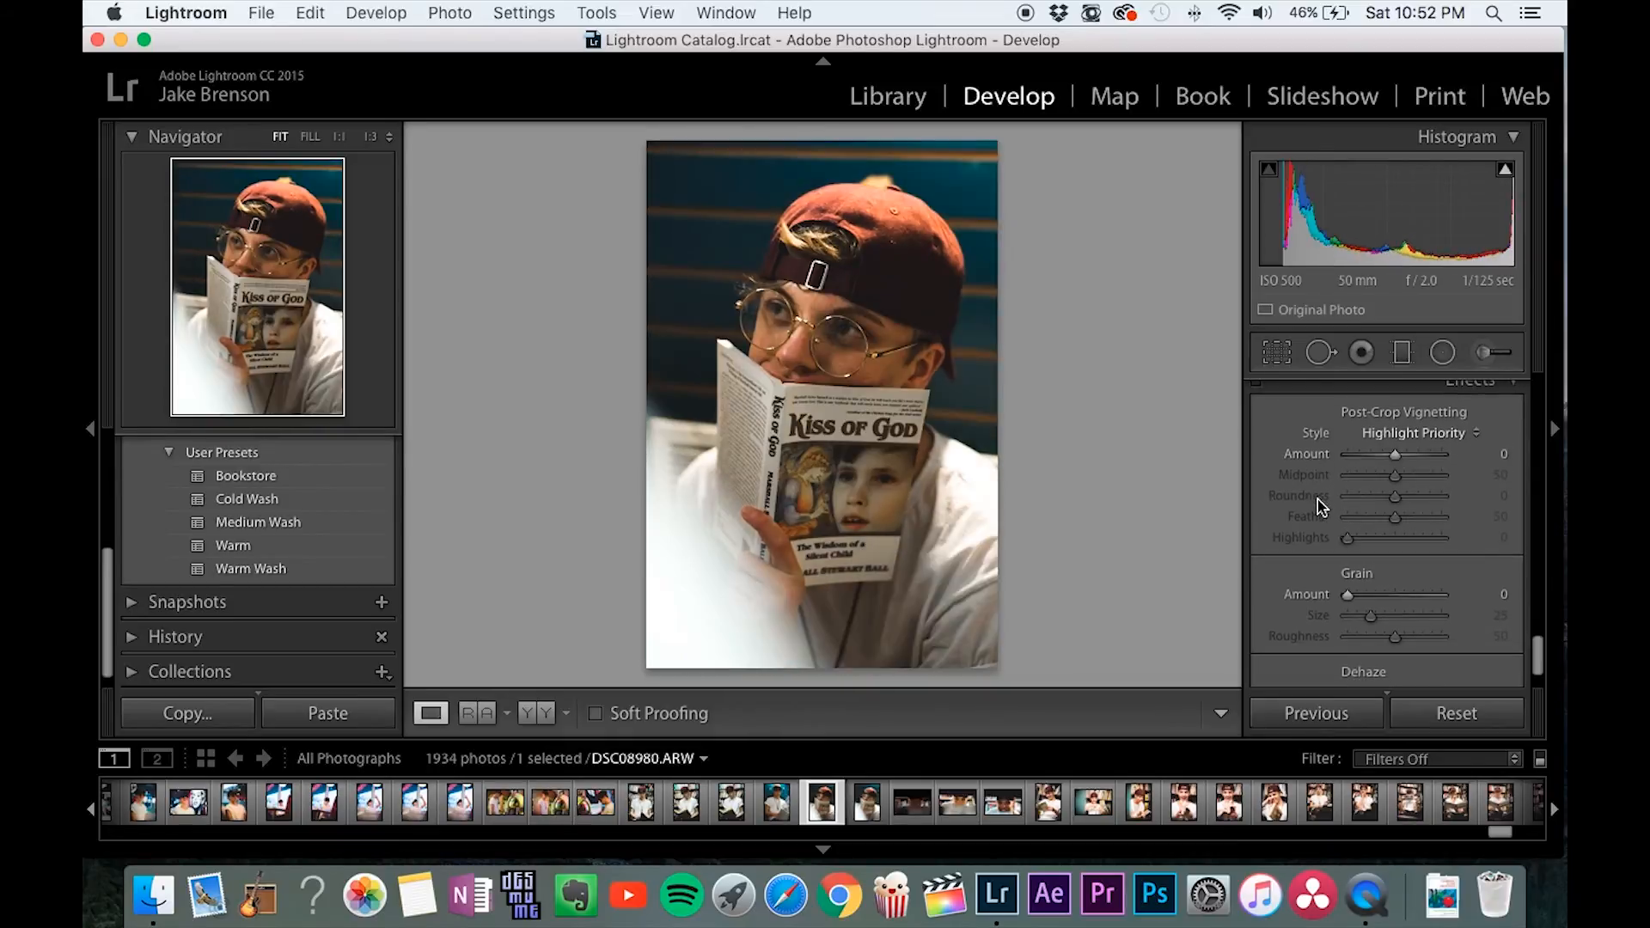
Set the grain amount to 37 and review the photo full screen and against its Before view.
scroll(1329, 511, "down", 3)
left_click_drag(1347, 528, 1386, 529)
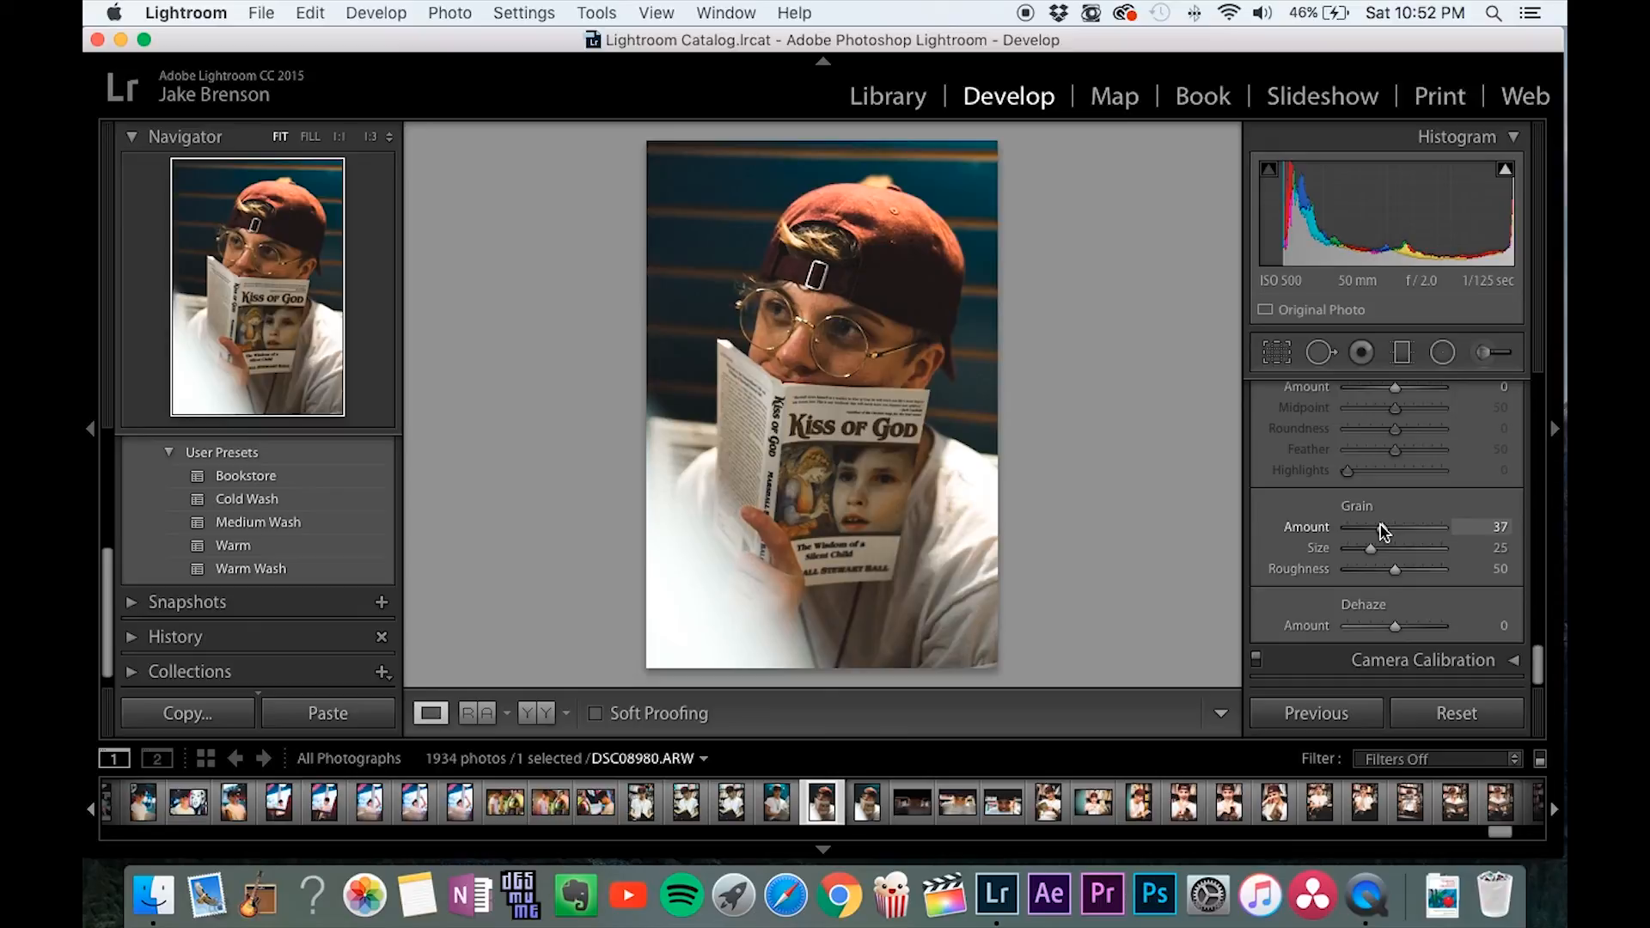
key("f")
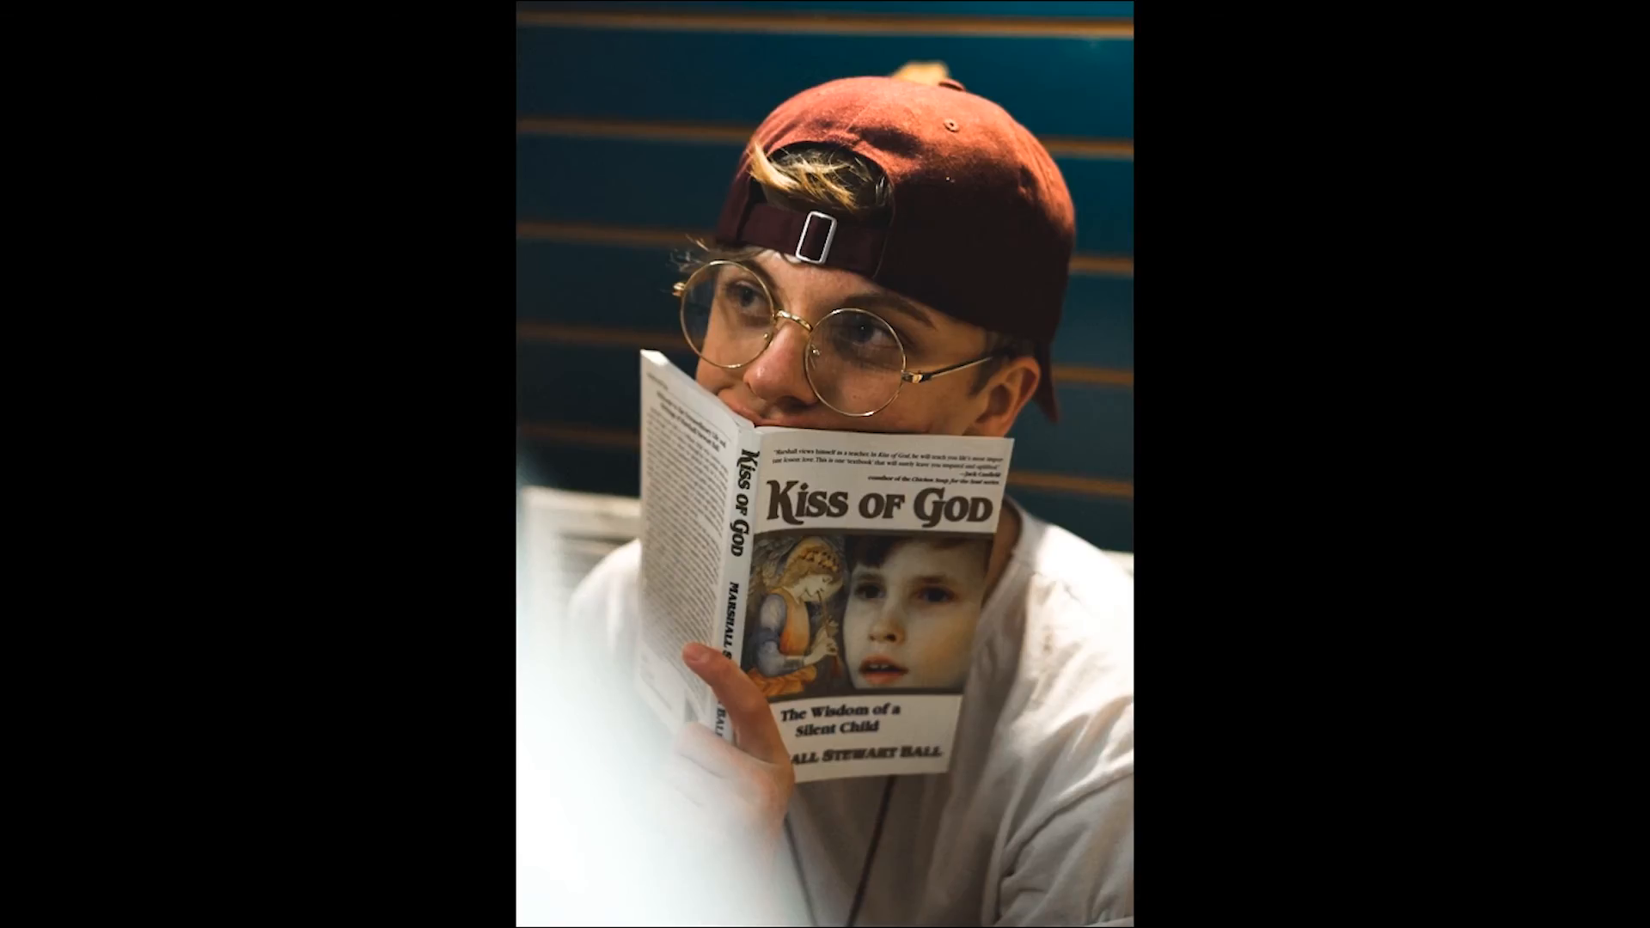
key("f")
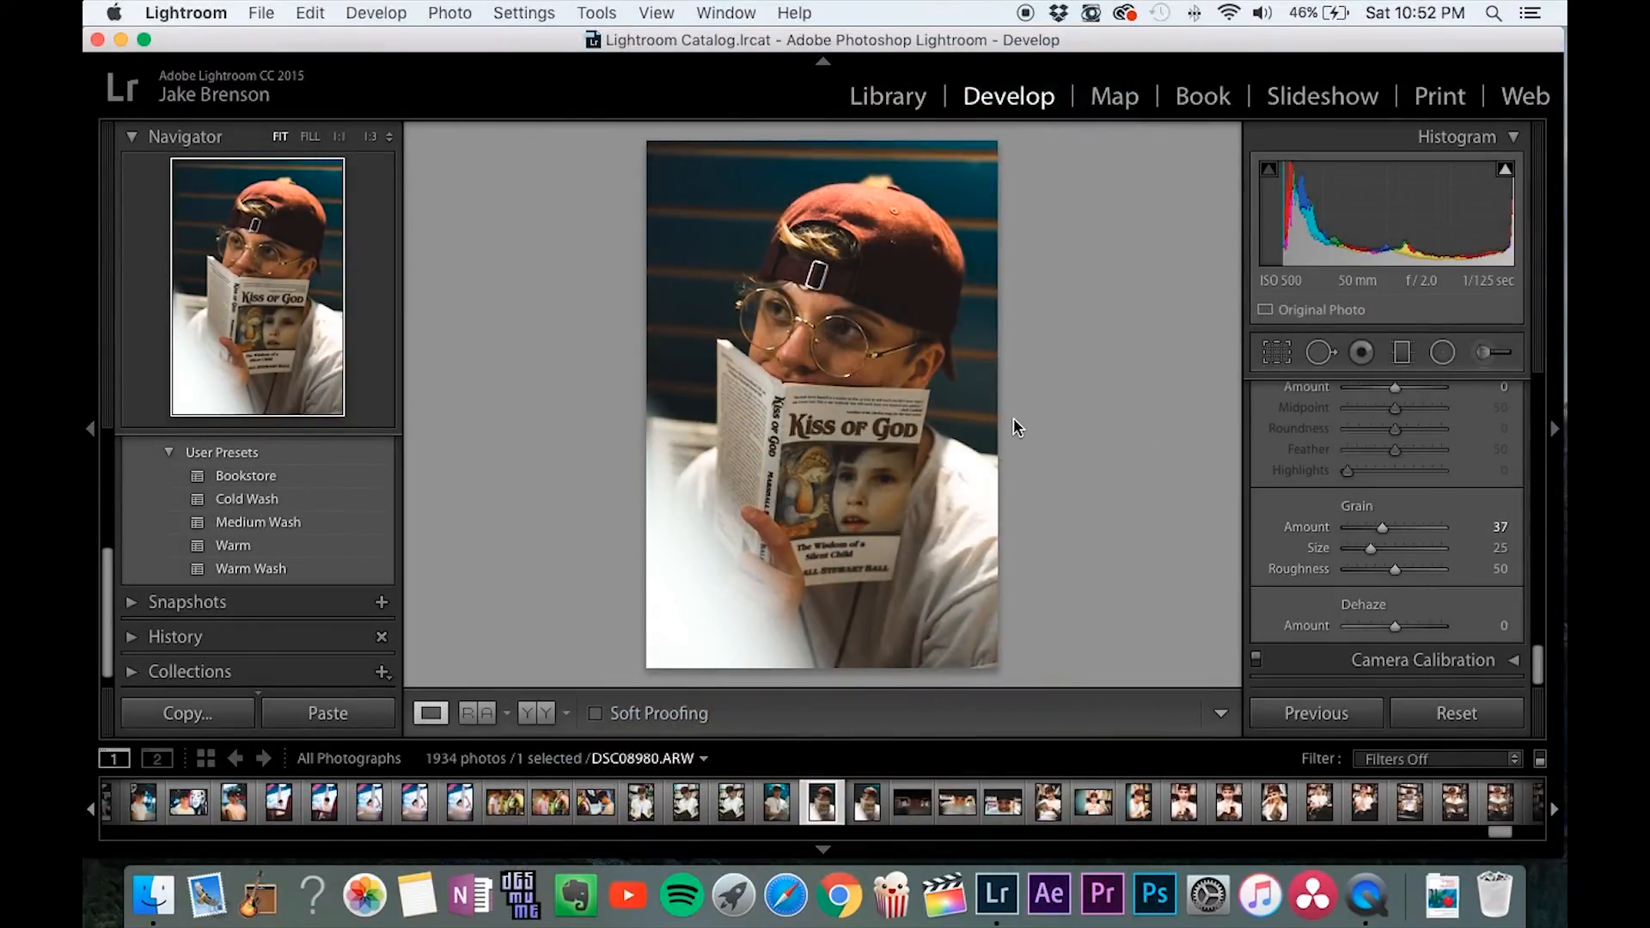
scroll(1272, 525, "down", 1)
scroll(1276, 532, "up", 15)
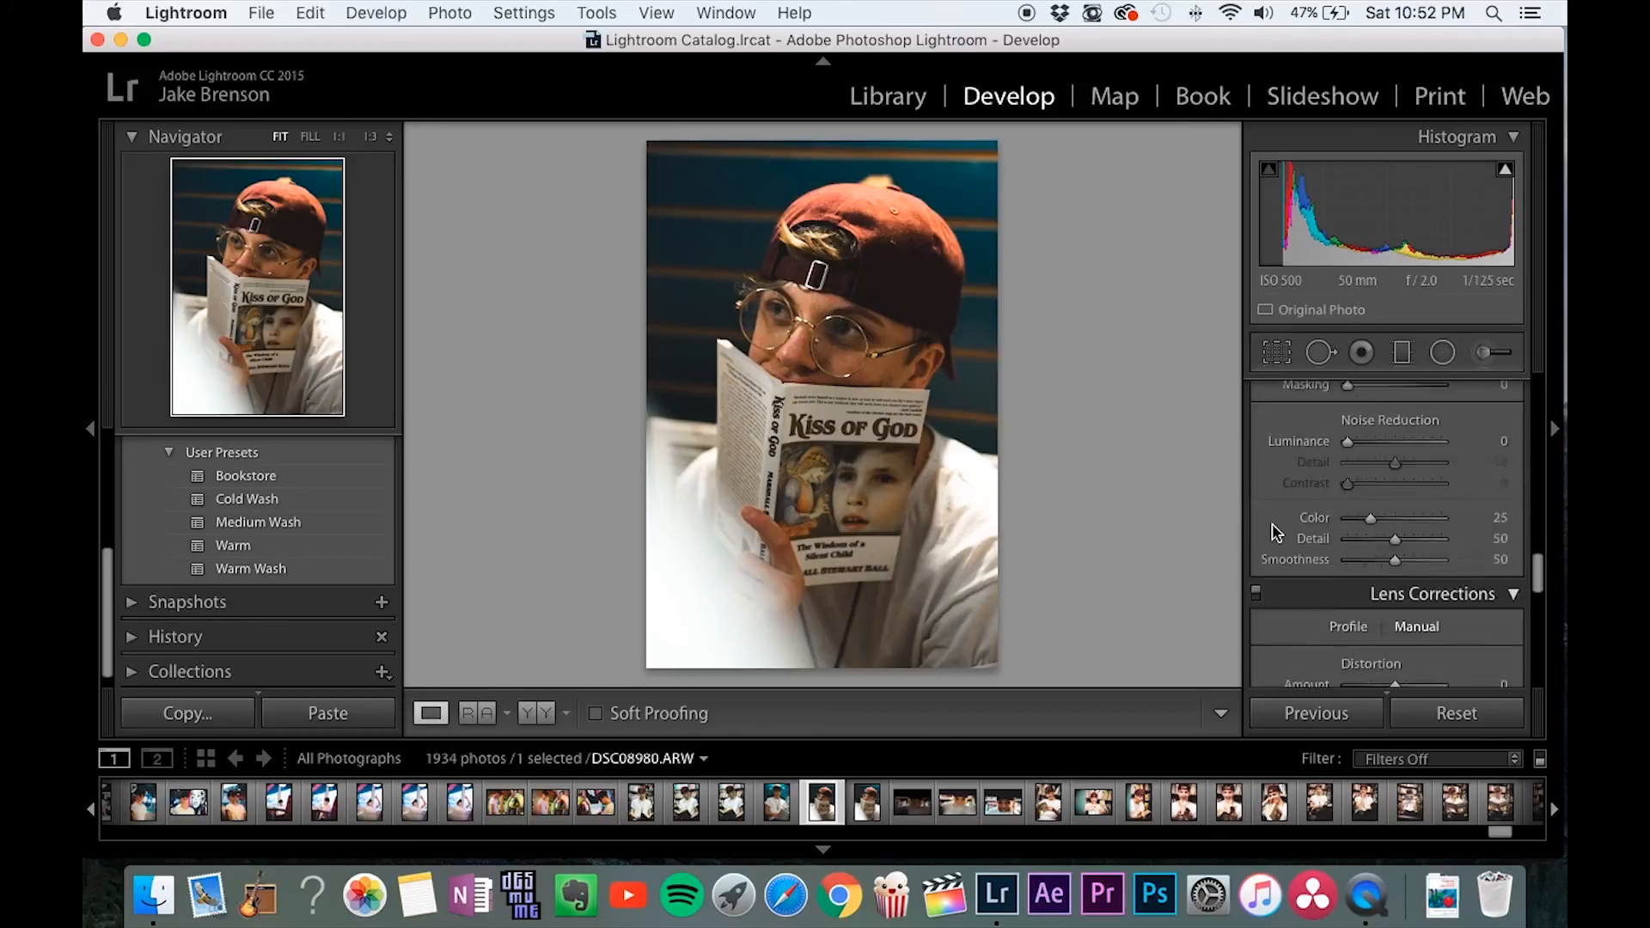
scroll(1273, 532, "up", 5)
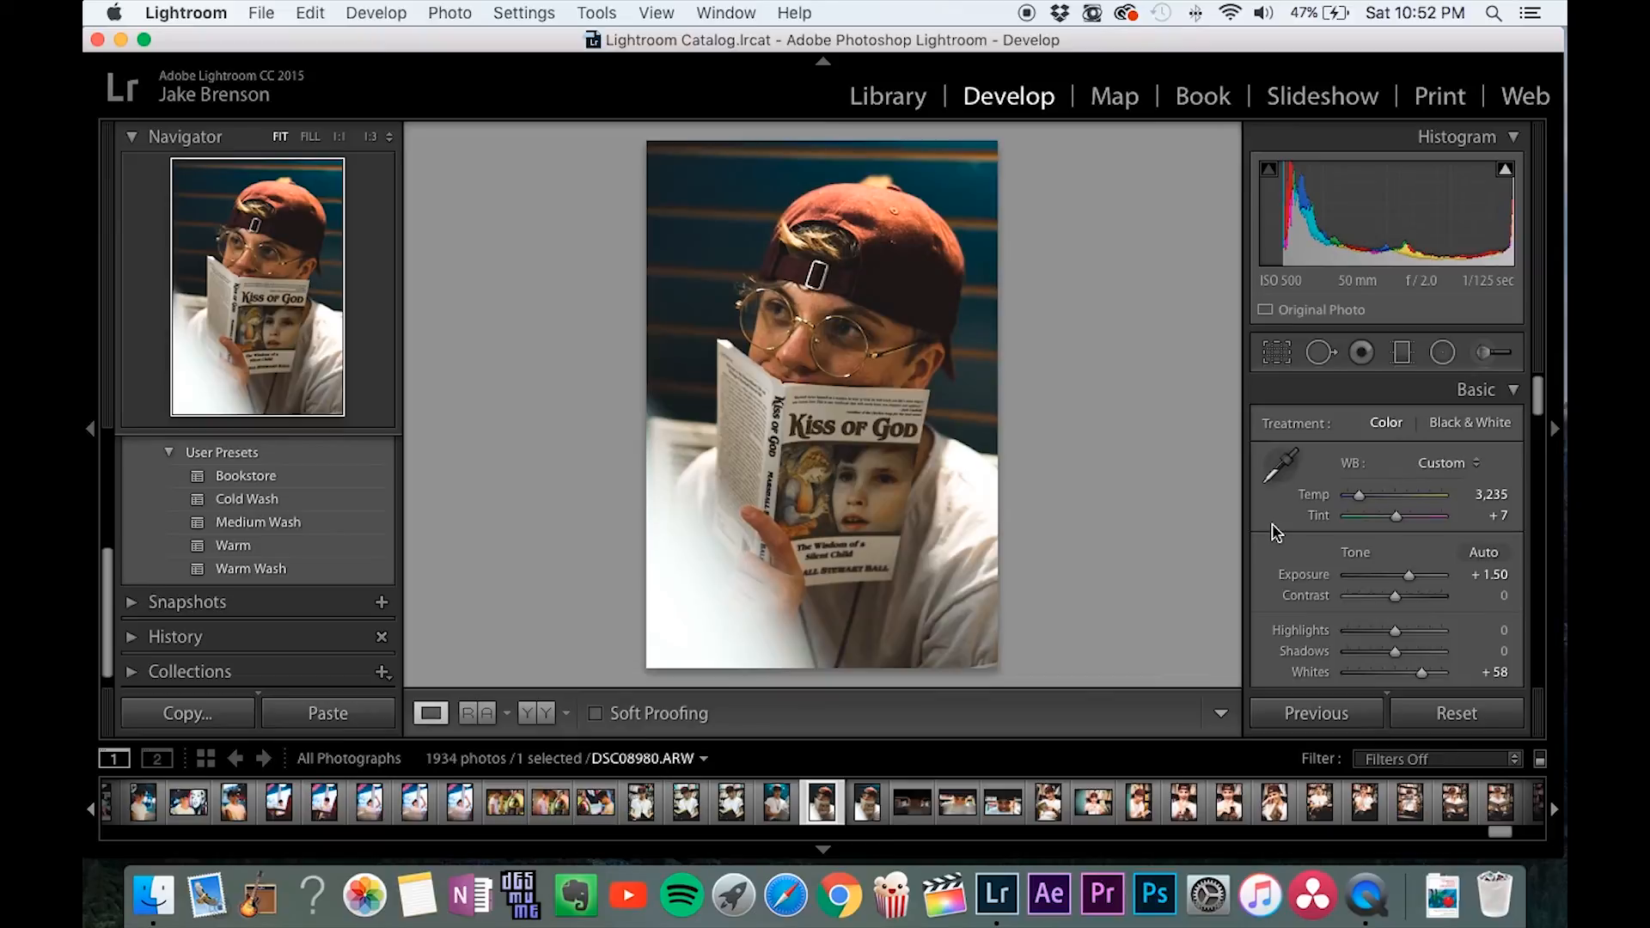
key("backslash")
key("backslash")
Activate the Adjustment Brush with the Sharp Eyes effect, view the eye on the photo's left side at 1:1, and review the brush settings.
left_click(1490, 352)
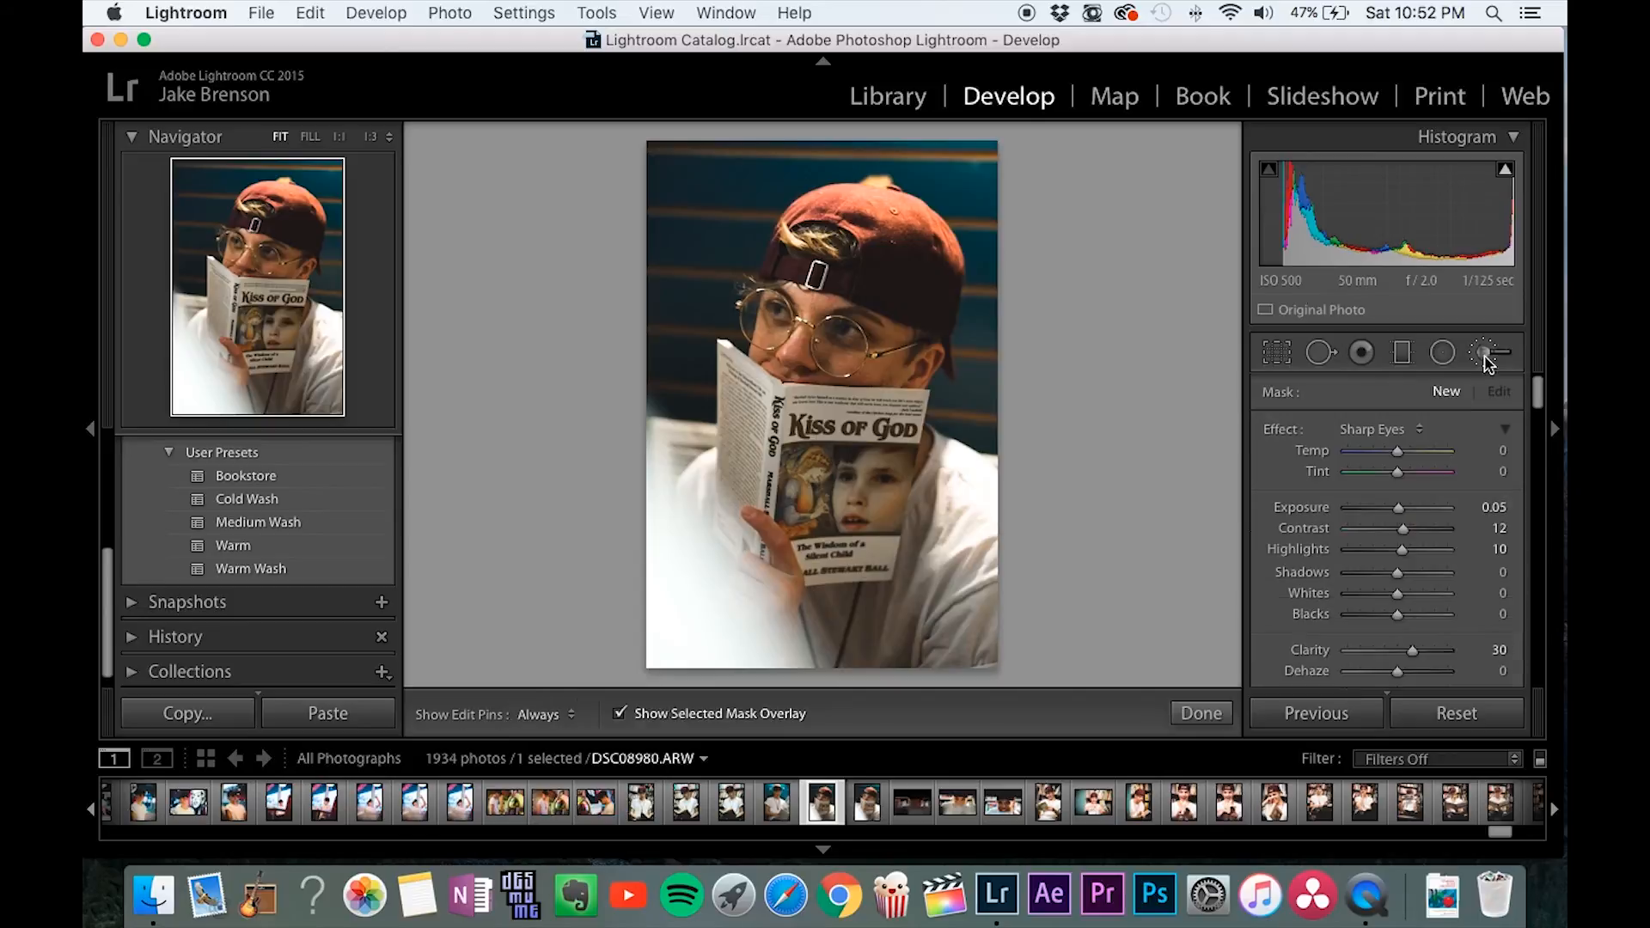
left_click(341, 138)
left_click_drag(279, 255, 238, 244)
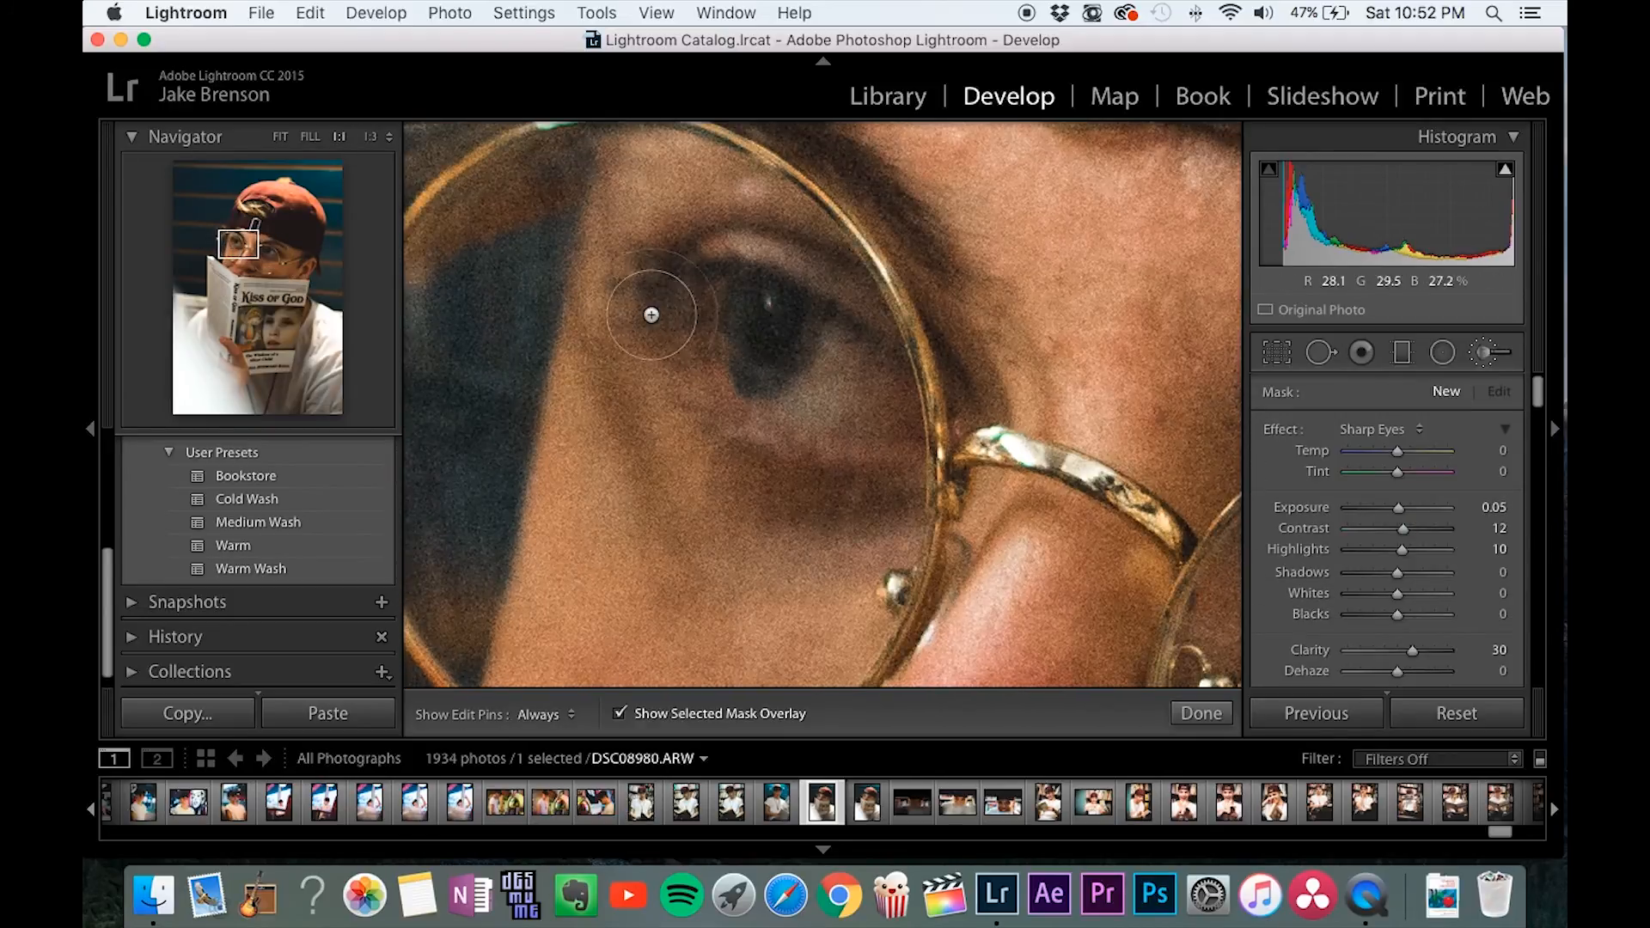
left_click(1375, 438)
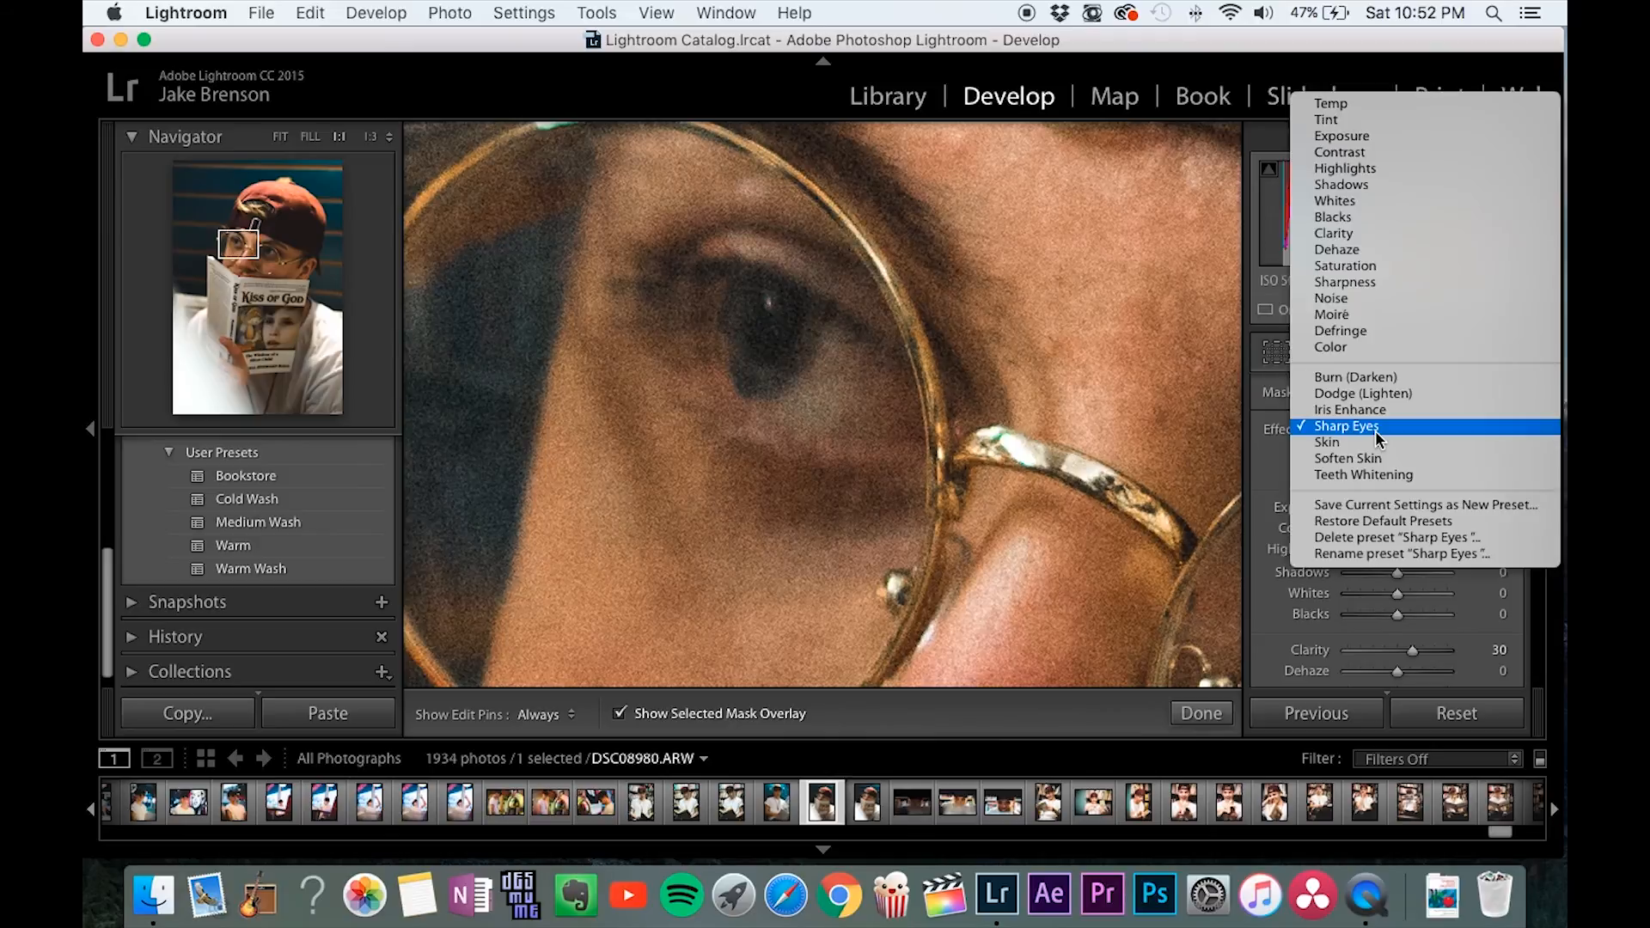
left_click(1372, 440)
scroll(1313, 478, "down", 3)
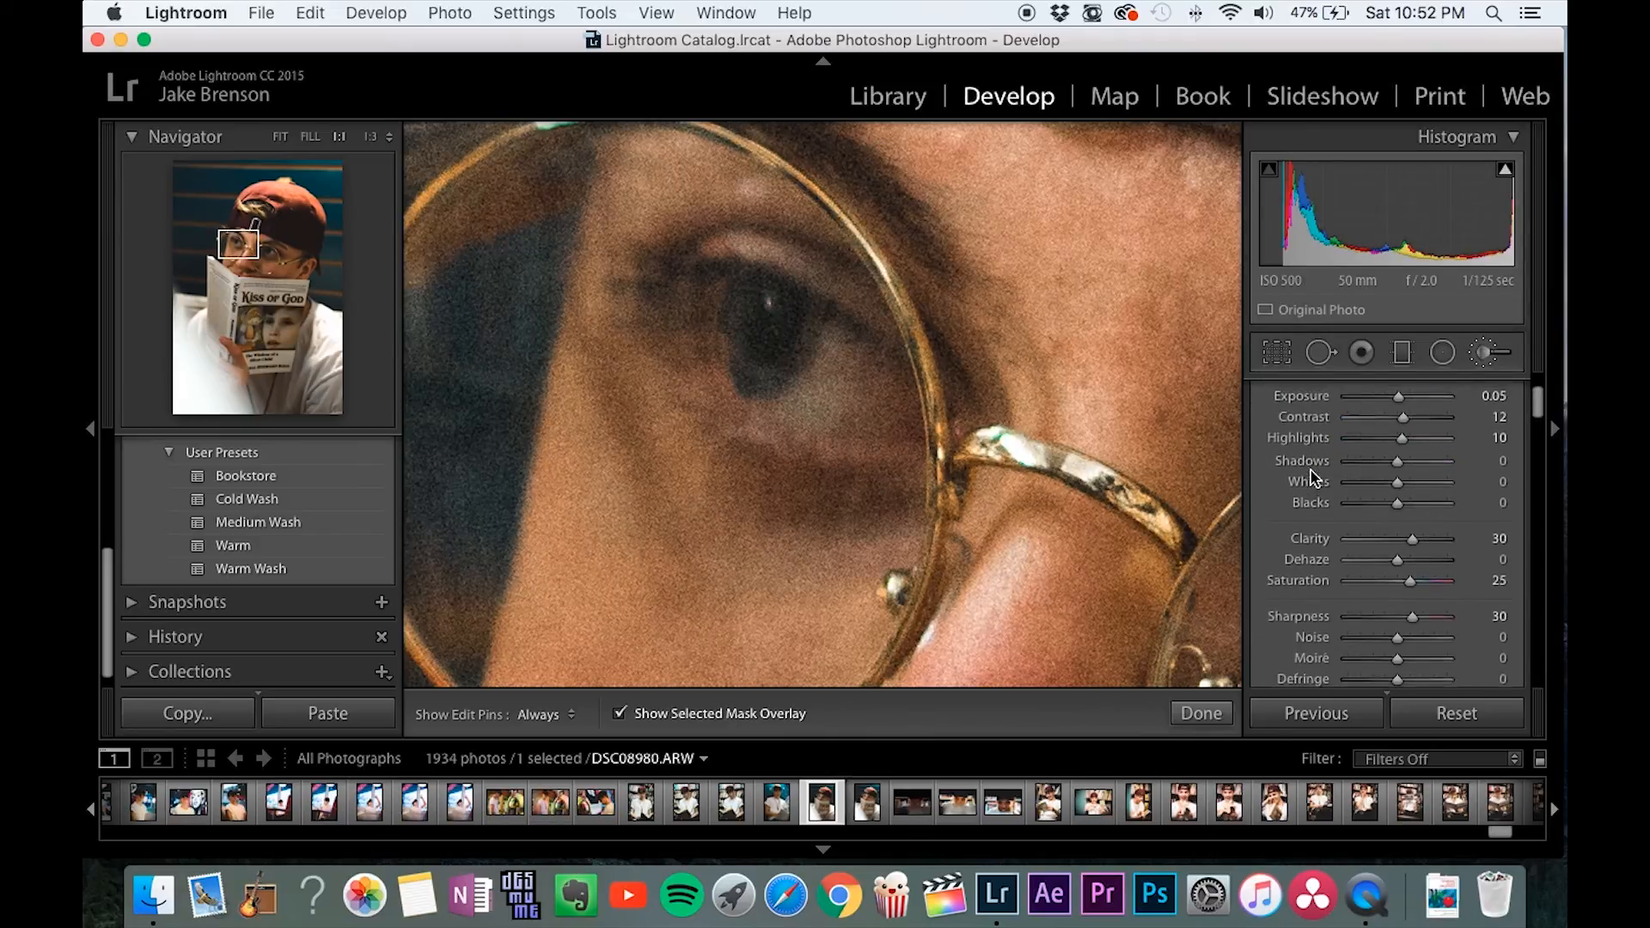
scroll(1321, 464, "down", 3)
scroll(1319, 473, "down", 2)
scroll(1308, 483, "down", 2)
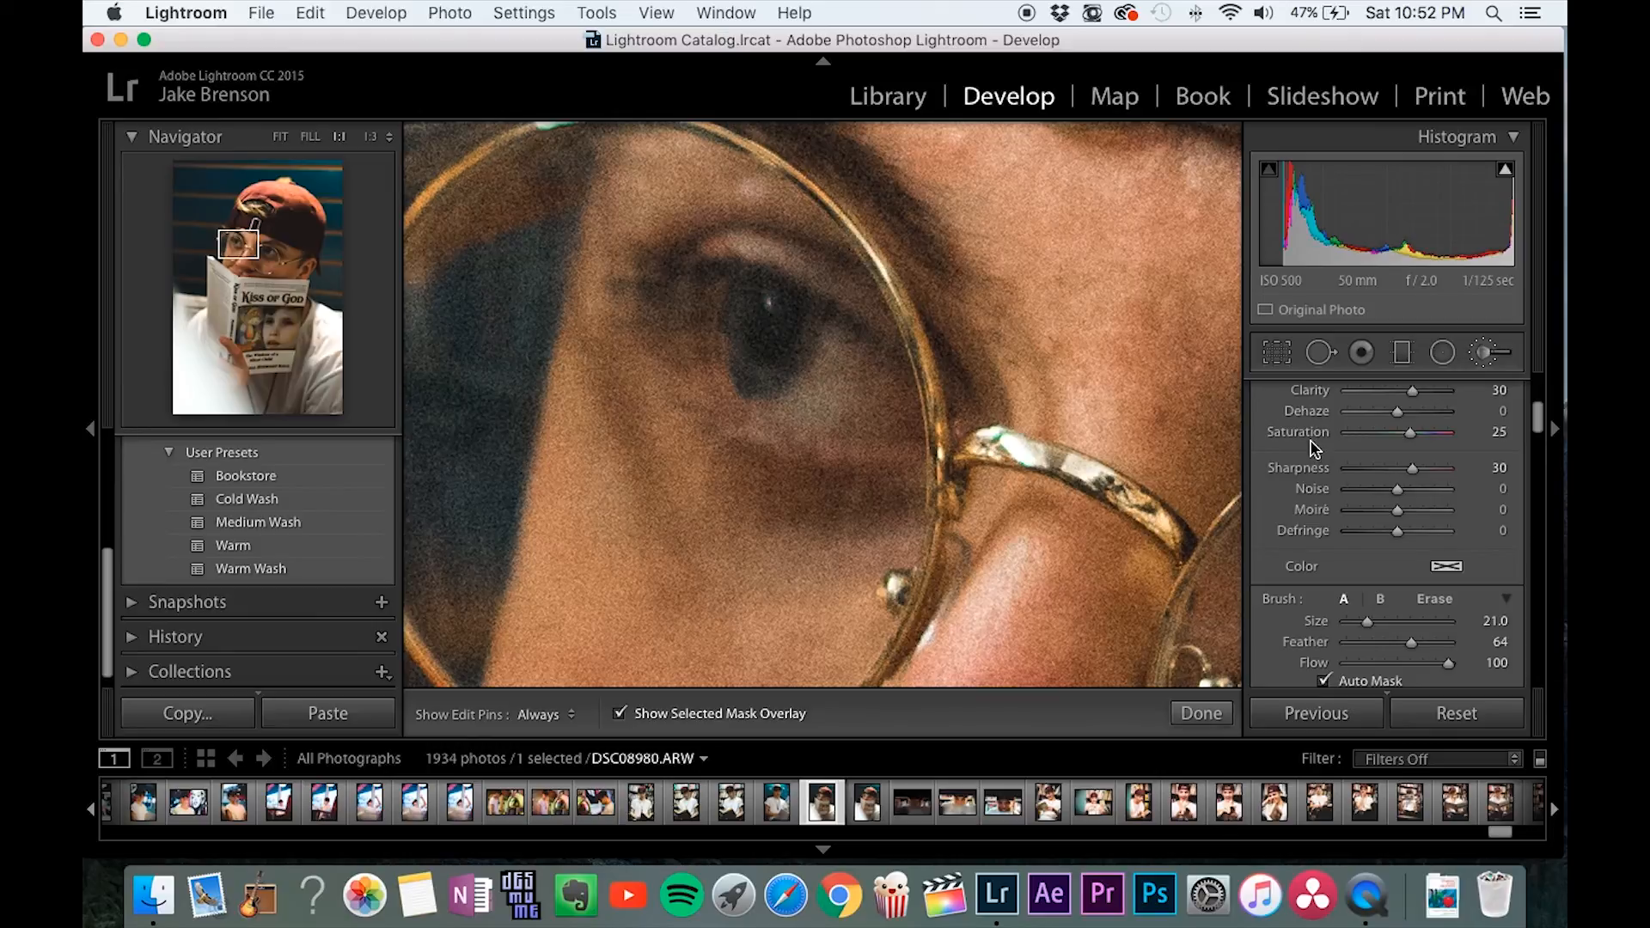
Paint the Sharp Eyes effect over the eye on the photo's left side, with the mask overlay off, and toggle the edit pins to check it.
mouse_move(688, 271)
left_mouse_down()
mouse_move(888, 361)
mouse_move(930, 426)
left_mouse_up()
left_click(747, 713)
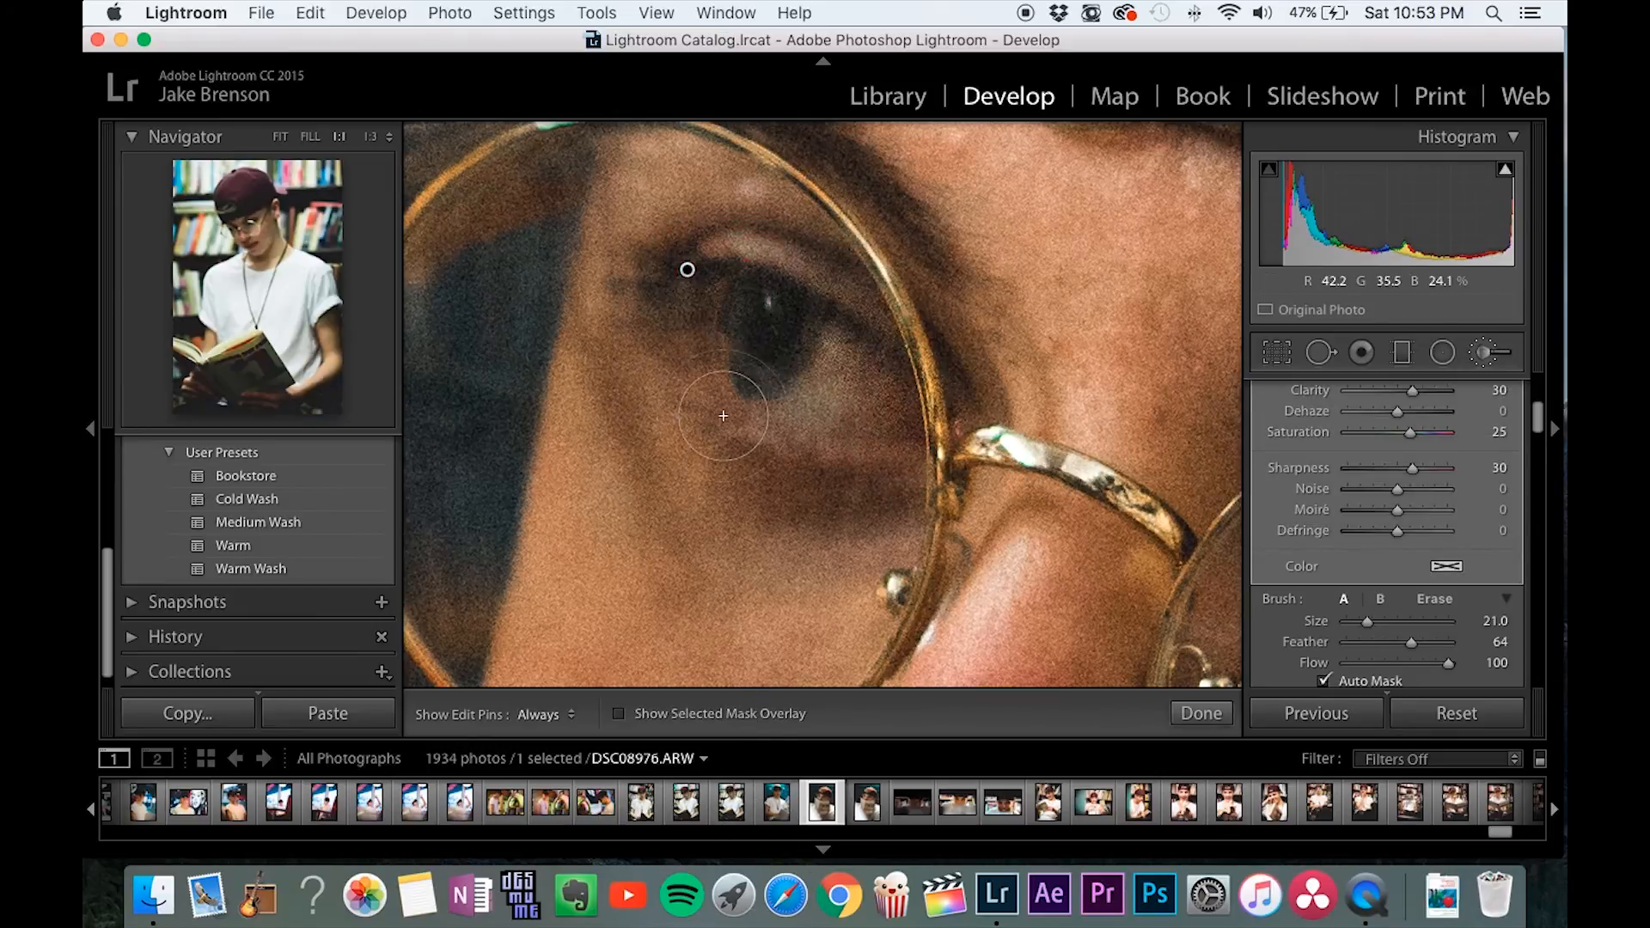
key("h")
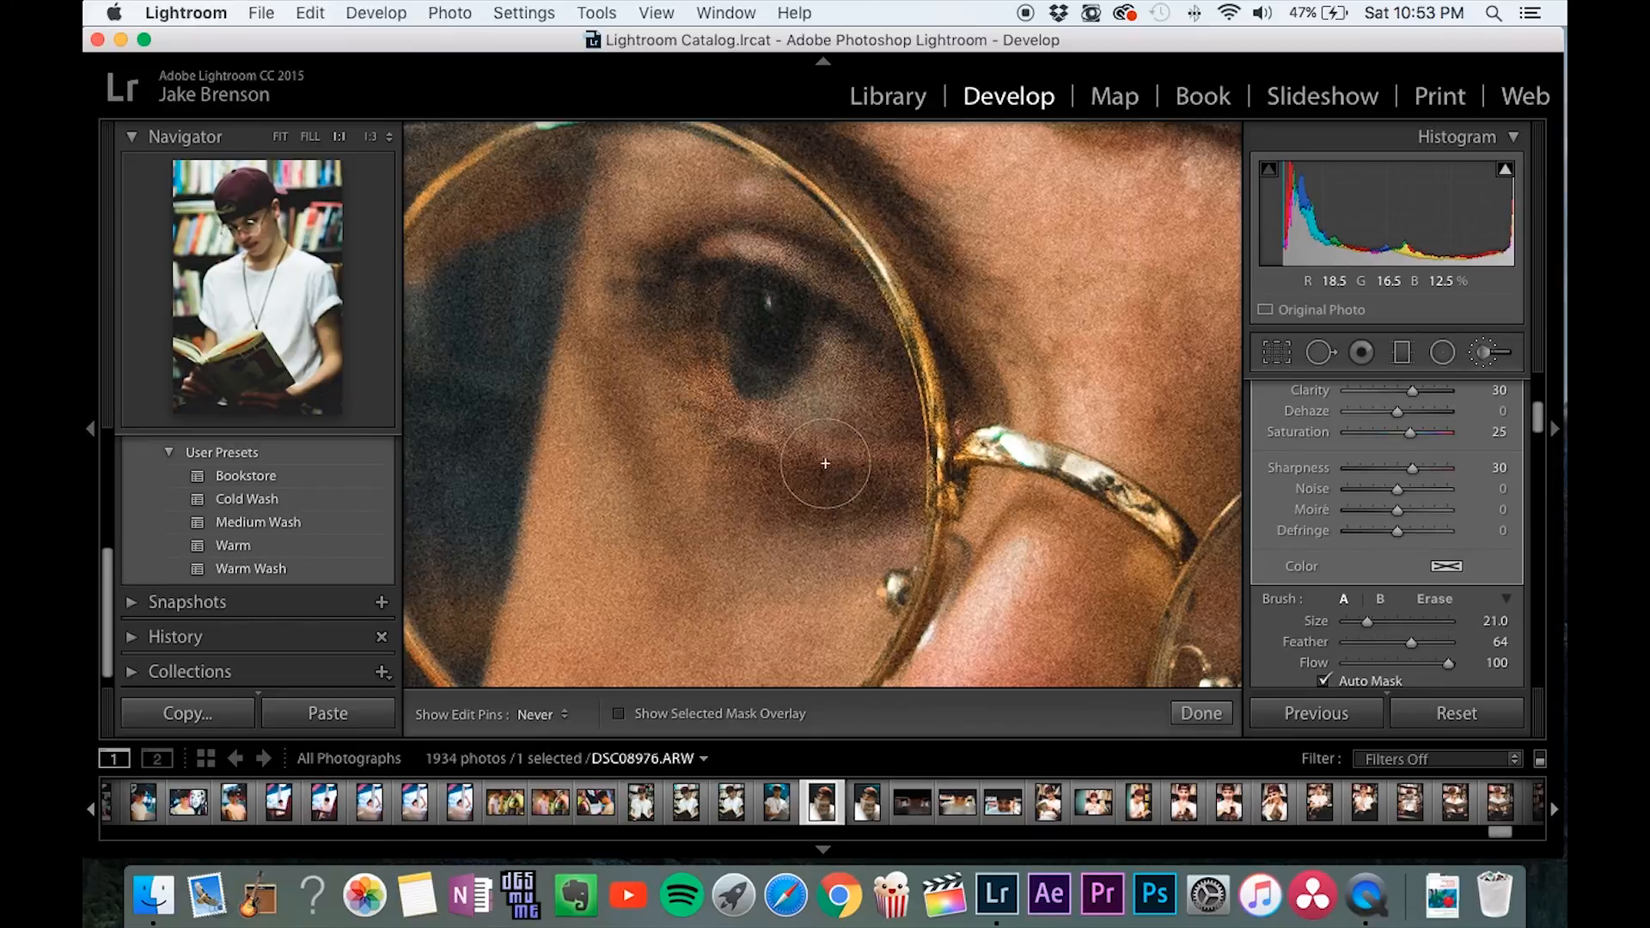
key("h")
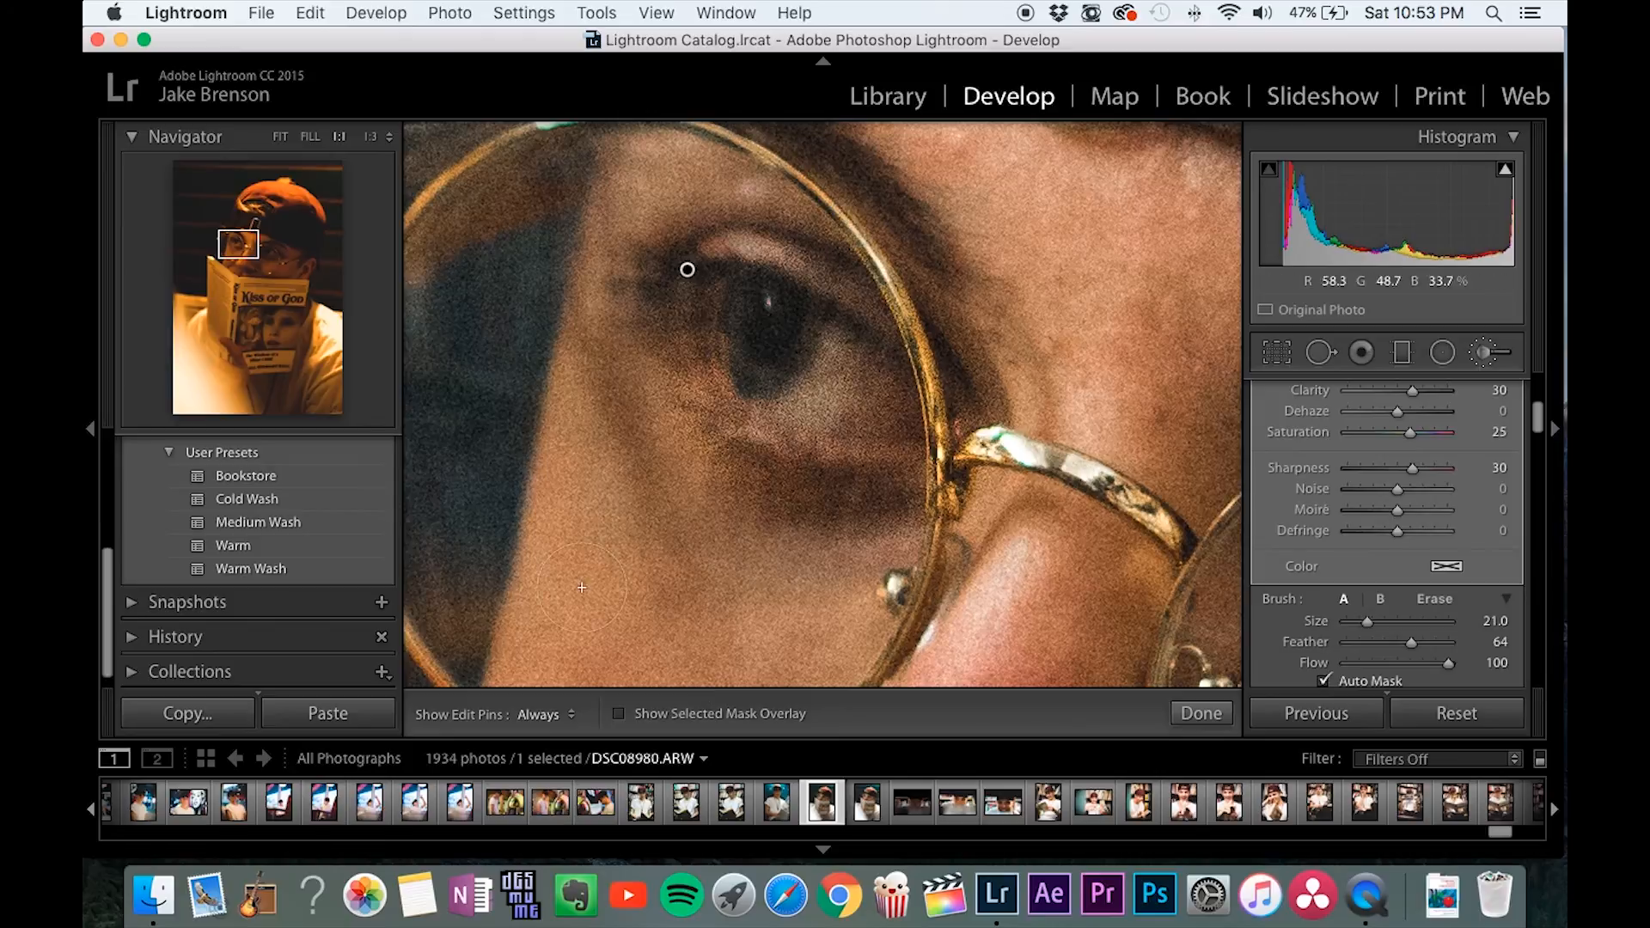
Paint the Sharp Eyes effect over the eye on the photo's right side, check it without edit pins, and close the brush at Fit view.
left_click_drag(237, 247, 268, 251)
key("h")
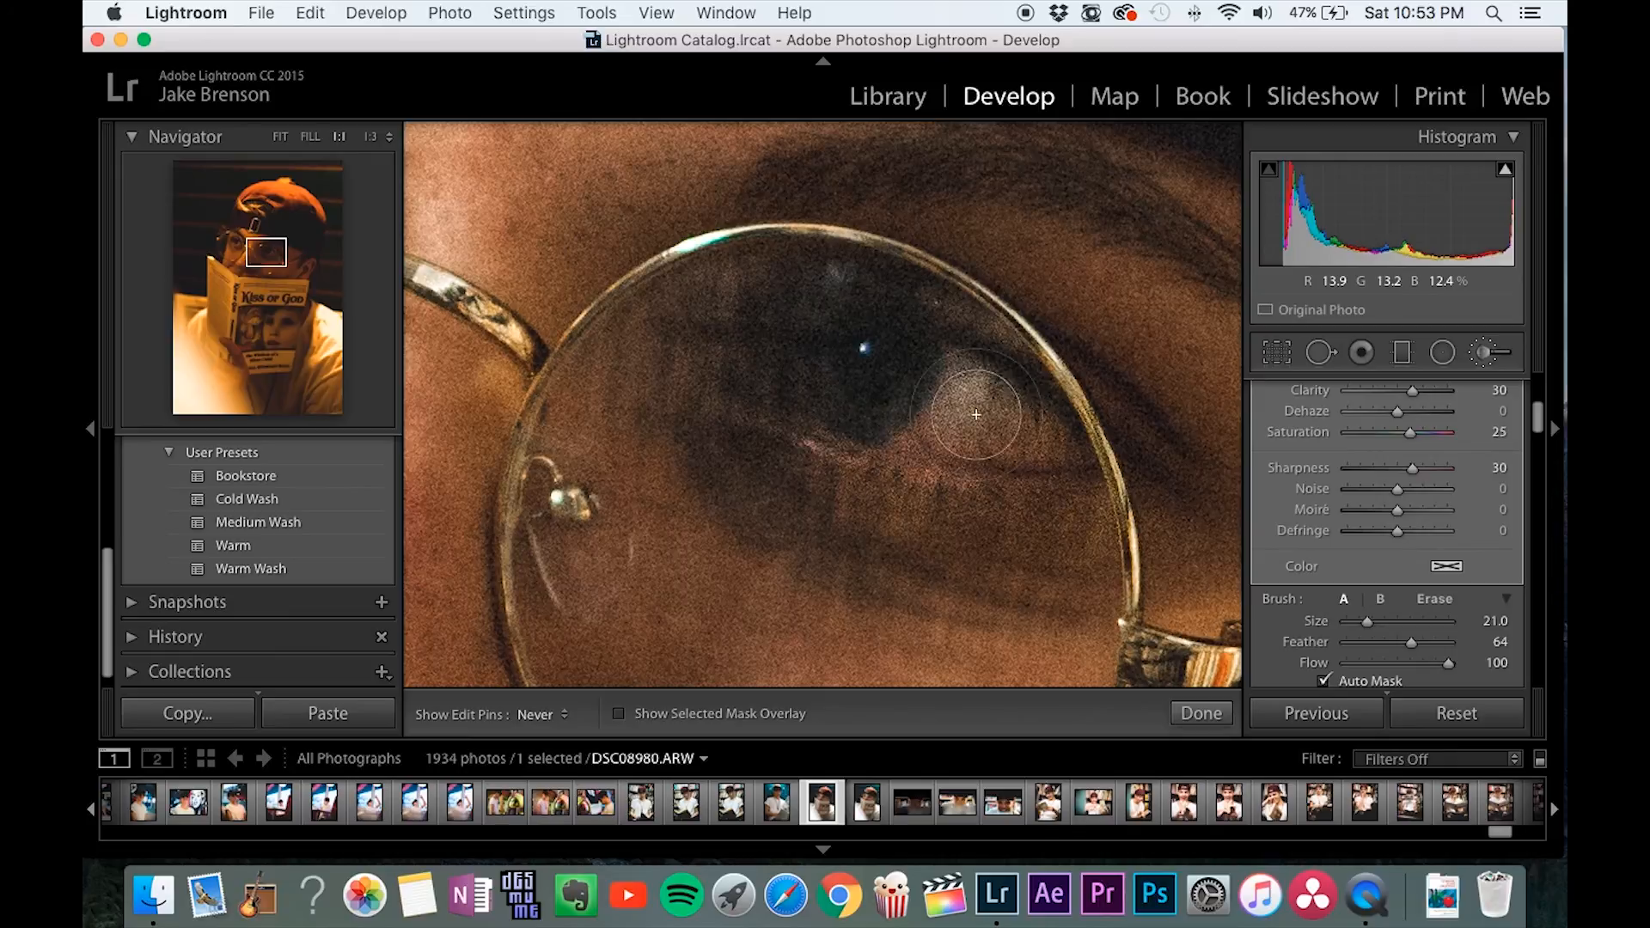
key("h")
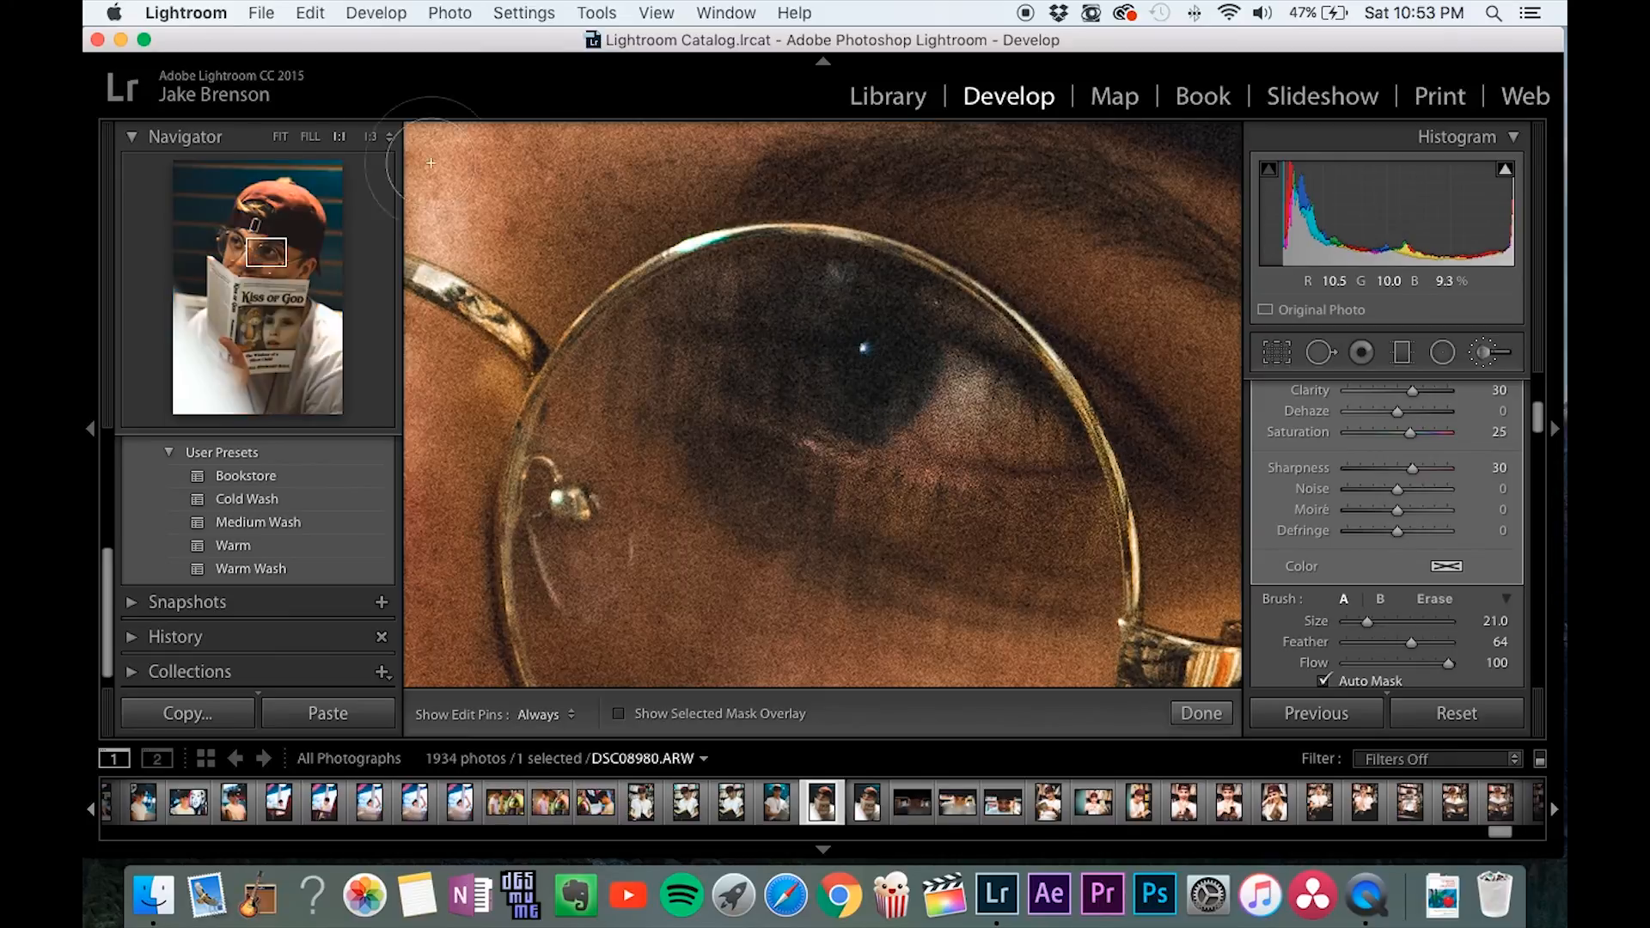
left_click(281, 139)
key("k")
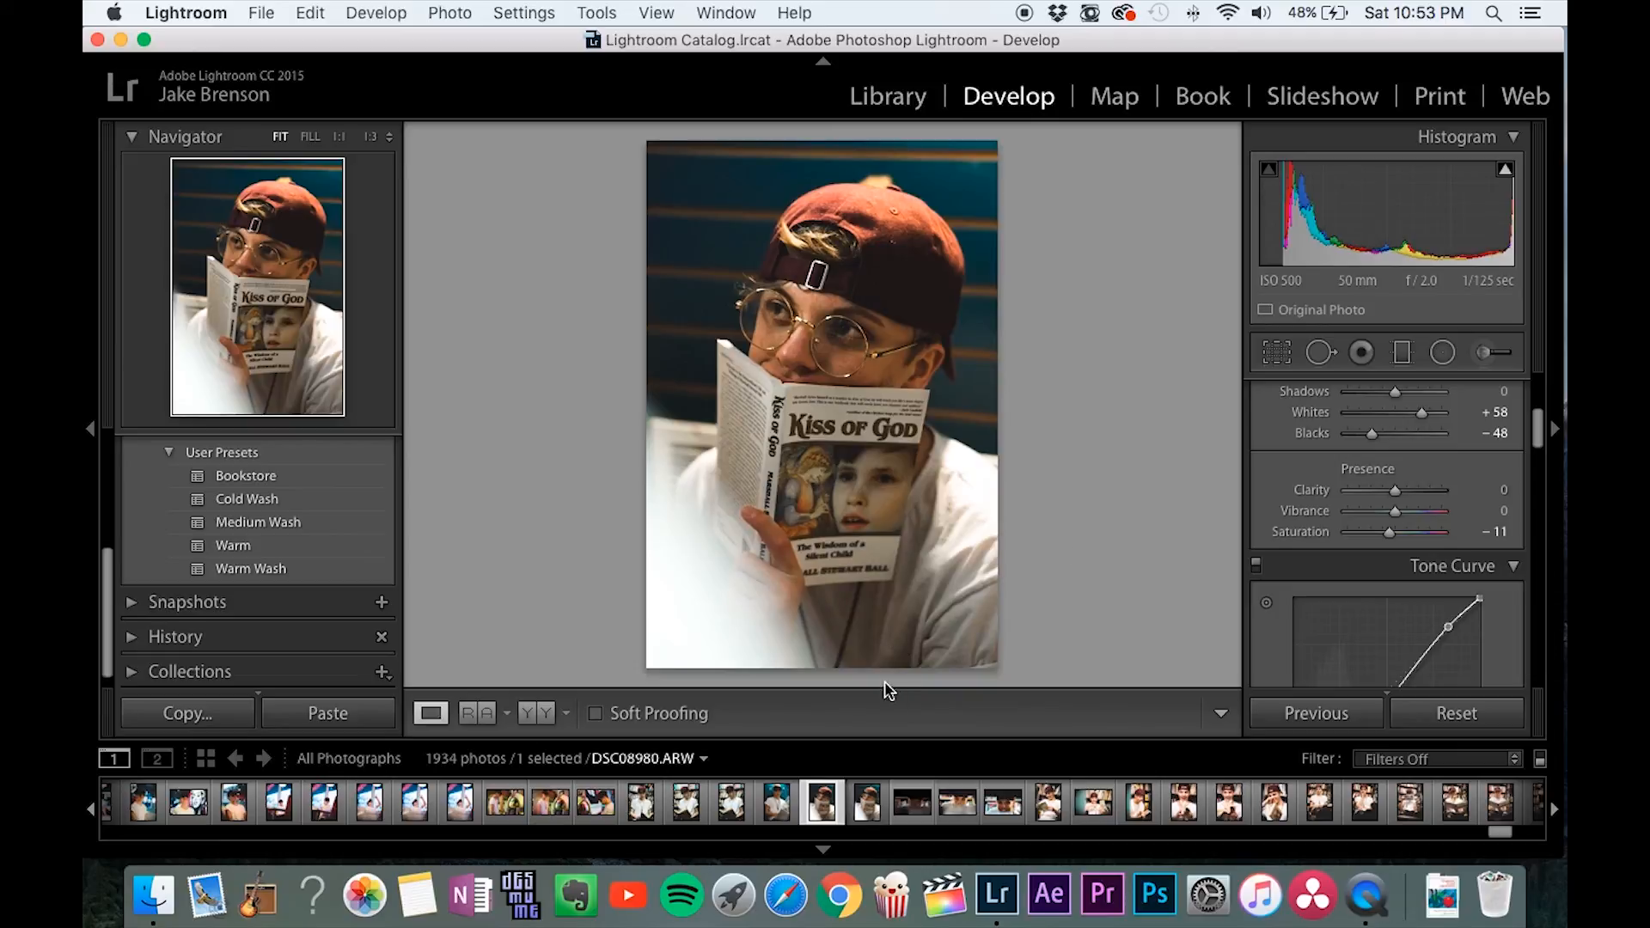
Apply the previous photo's develop settings to the dark bookshelf portrait DSC08984.ARW.
left_click(926, 810)
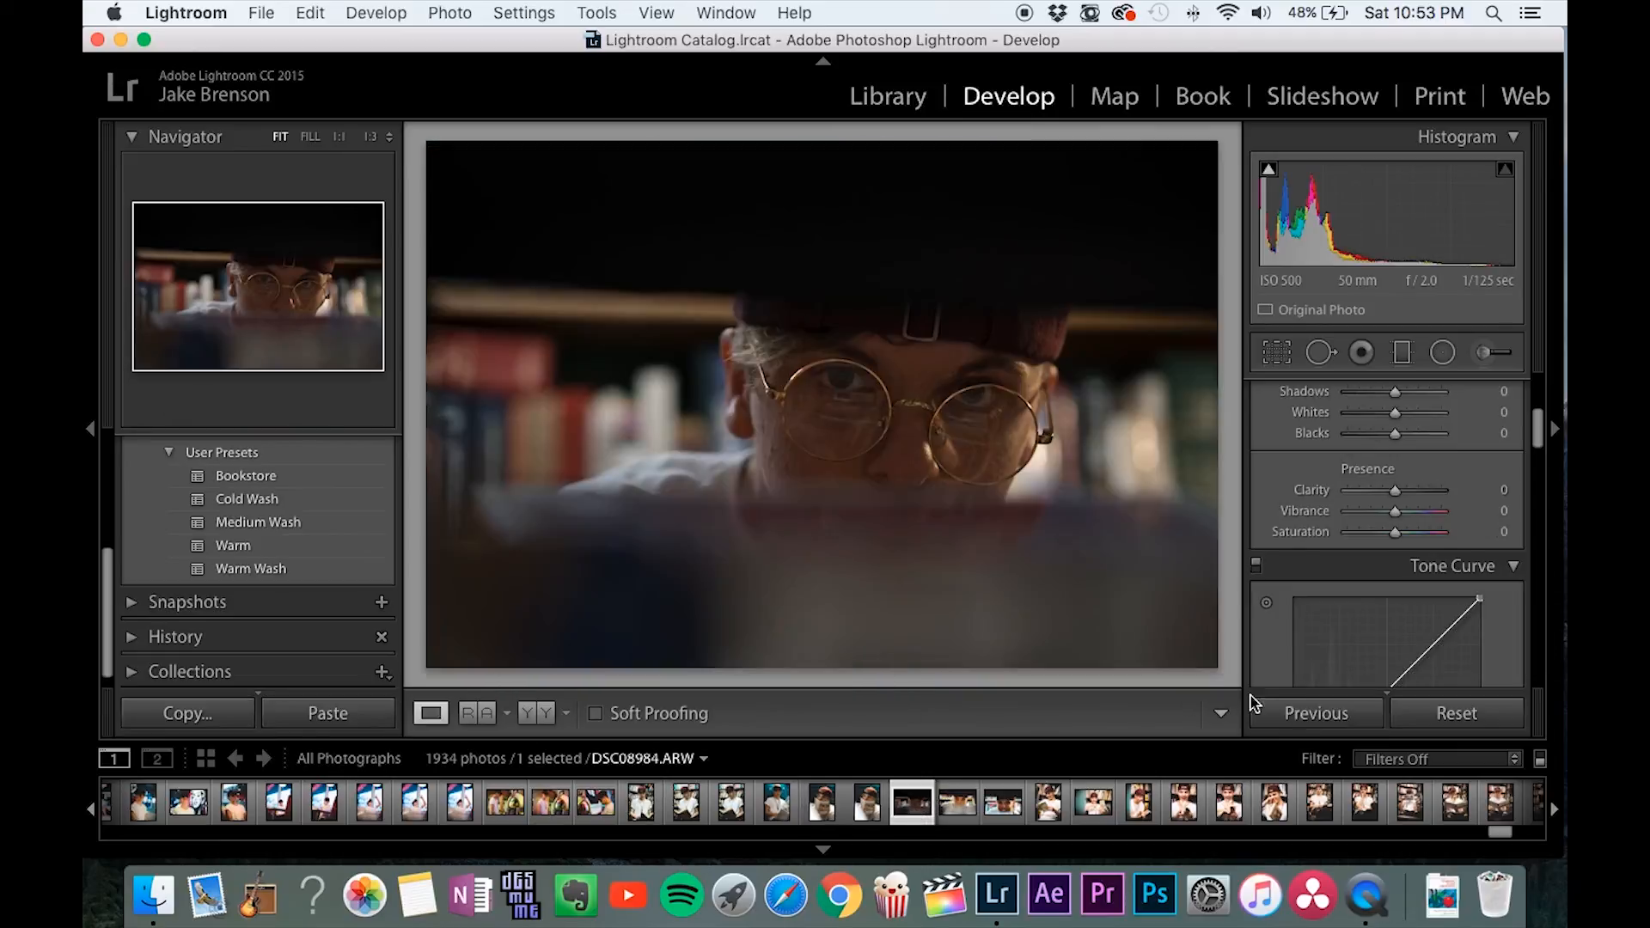
left_click(1301, 713)
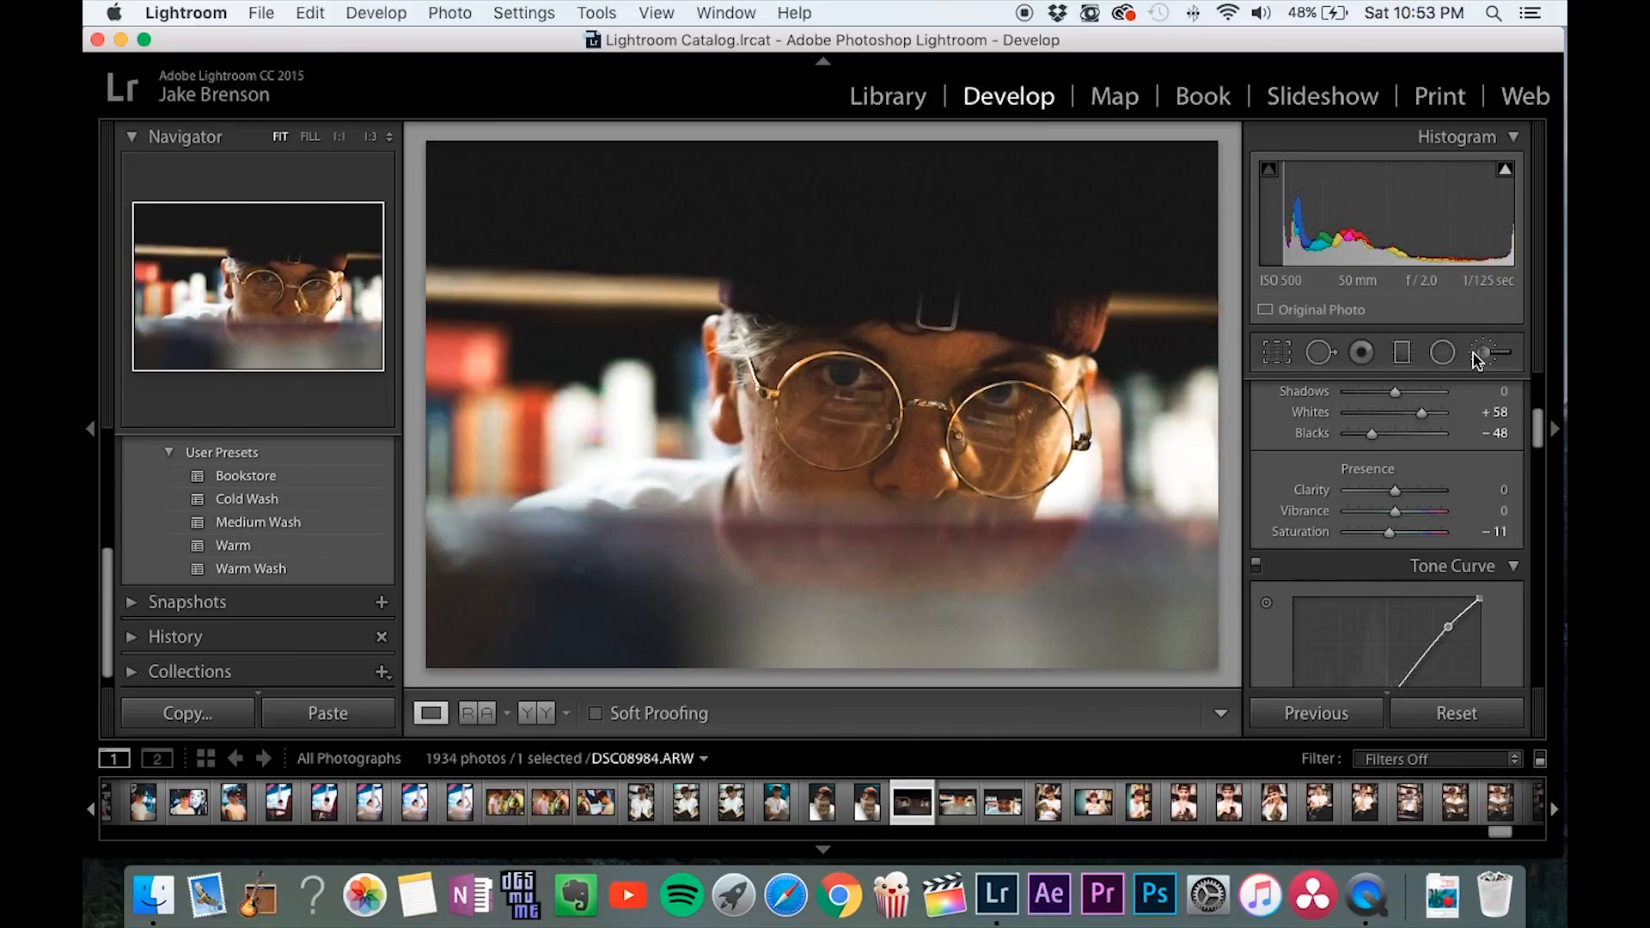
Show the mask overlay of the copied Sharp Eyes brush adjustment, delete that misplaced adjustment, and return to DSC08980.ARW.
left_click(1443, 353)
left_click(786, 715)
left_click(974, 328)
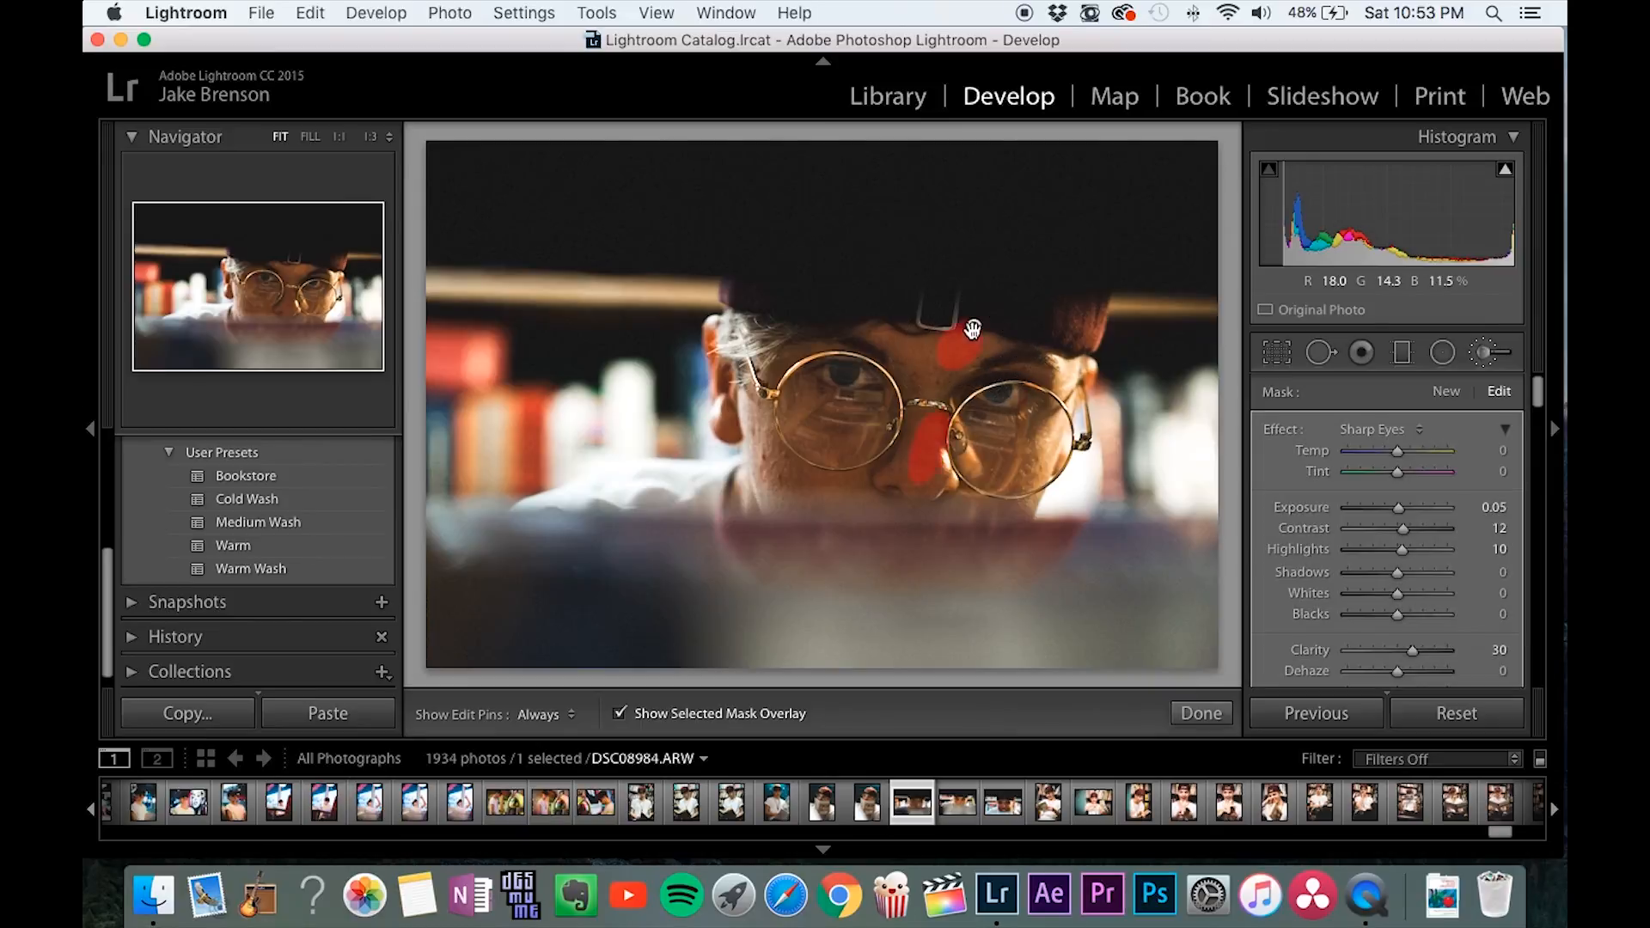
key("Delete")
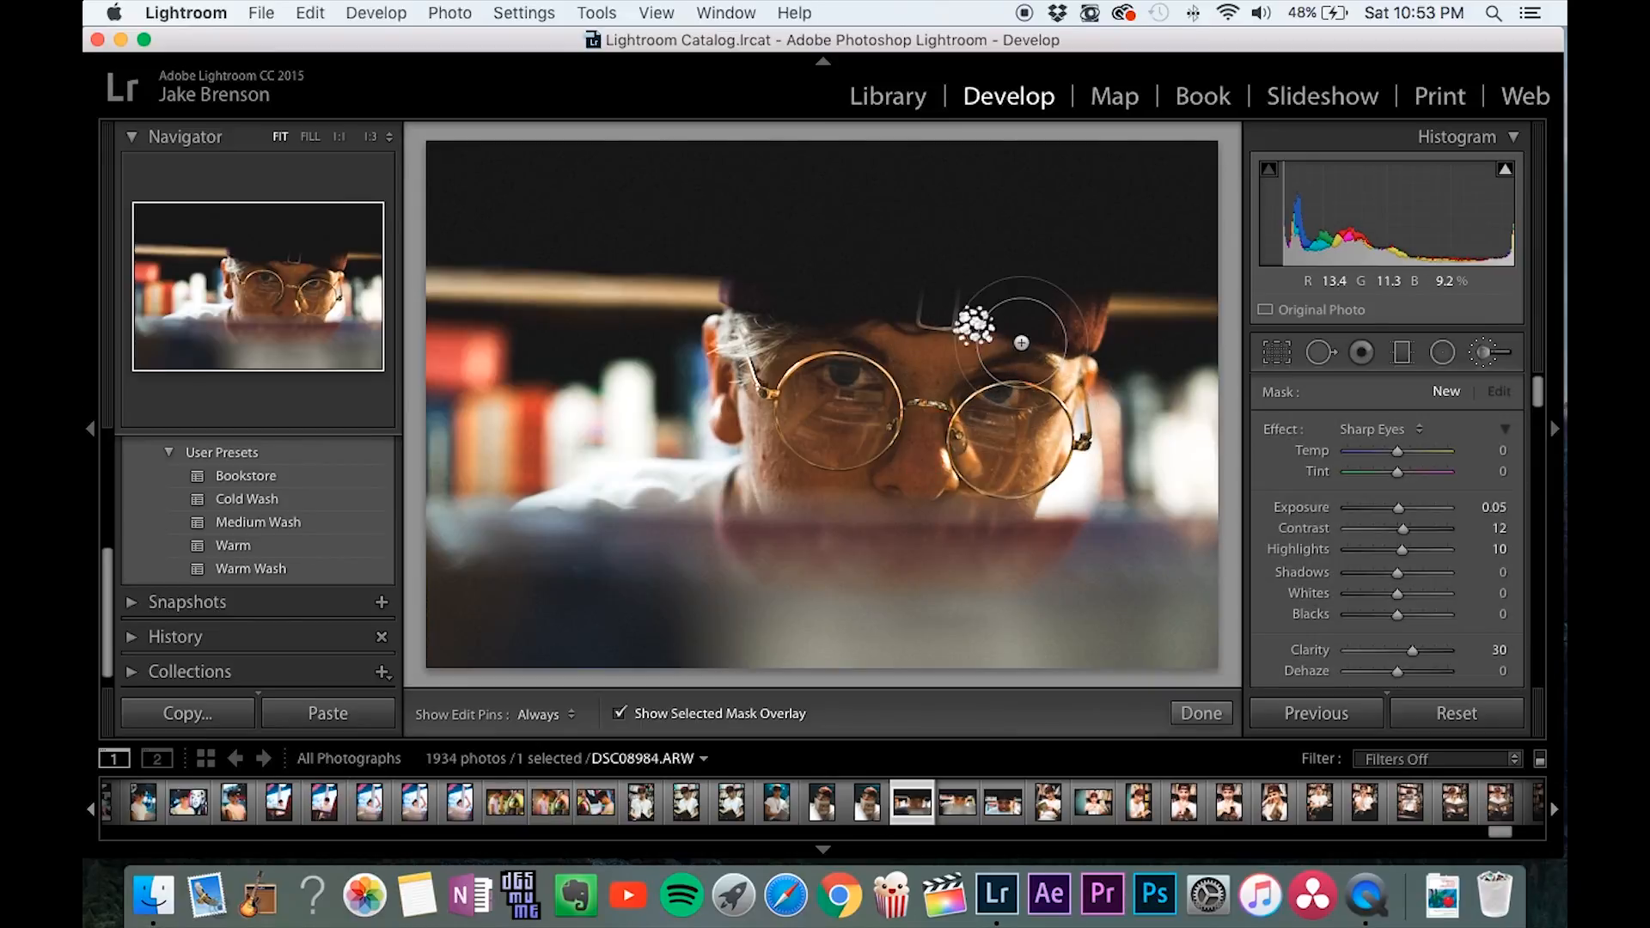
left_click(822, 803)
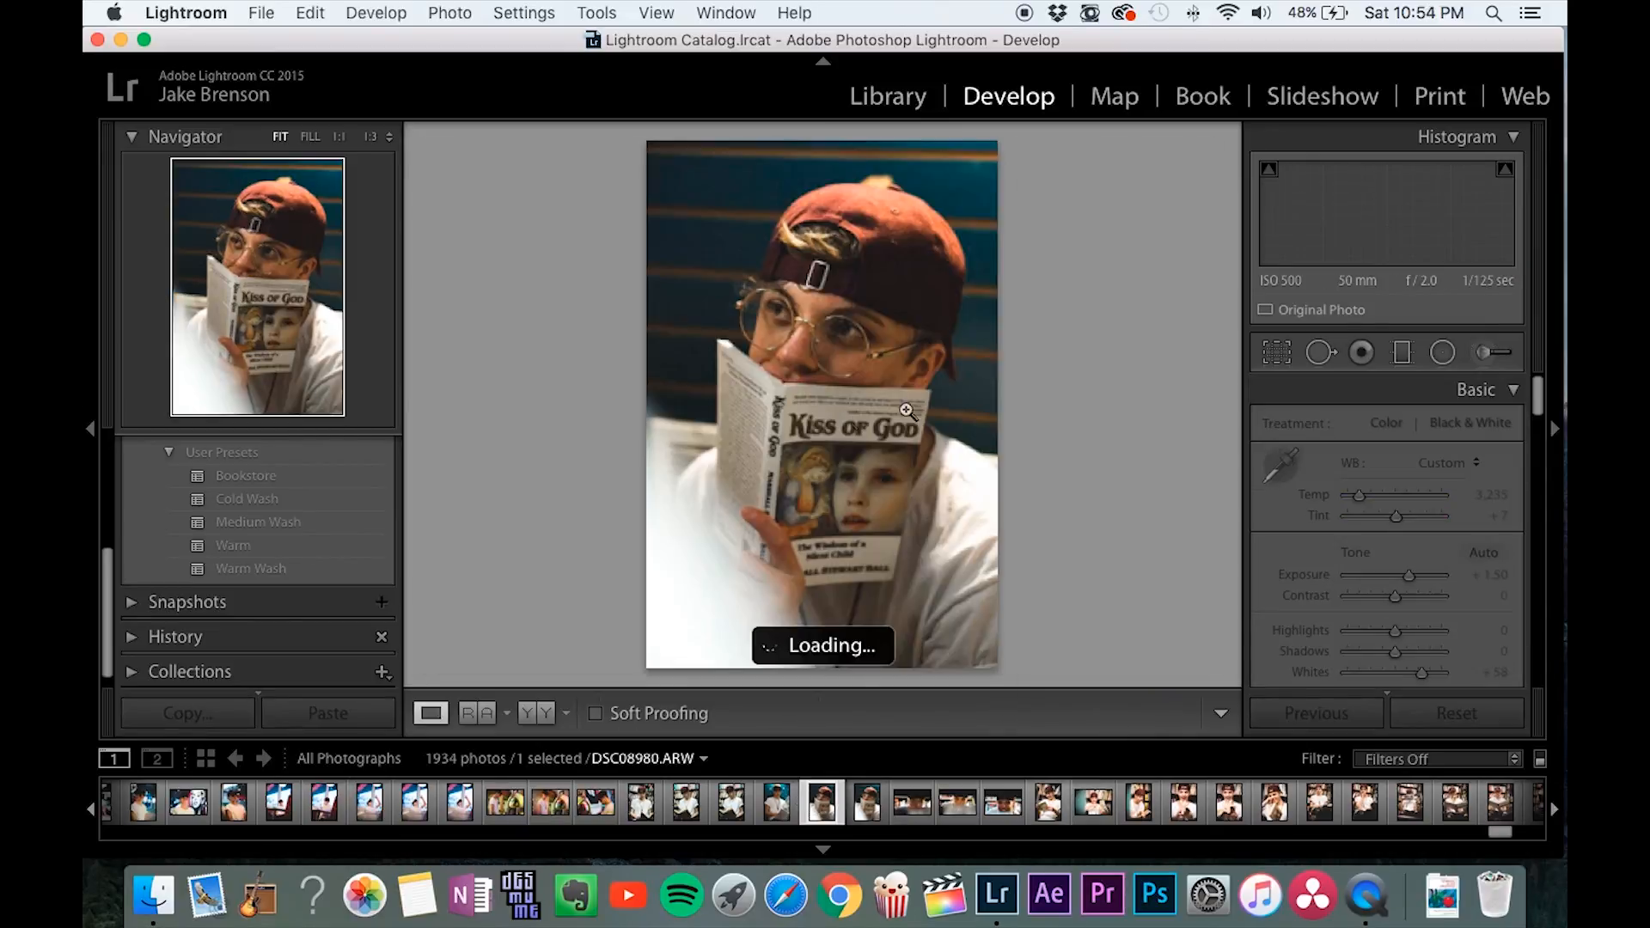